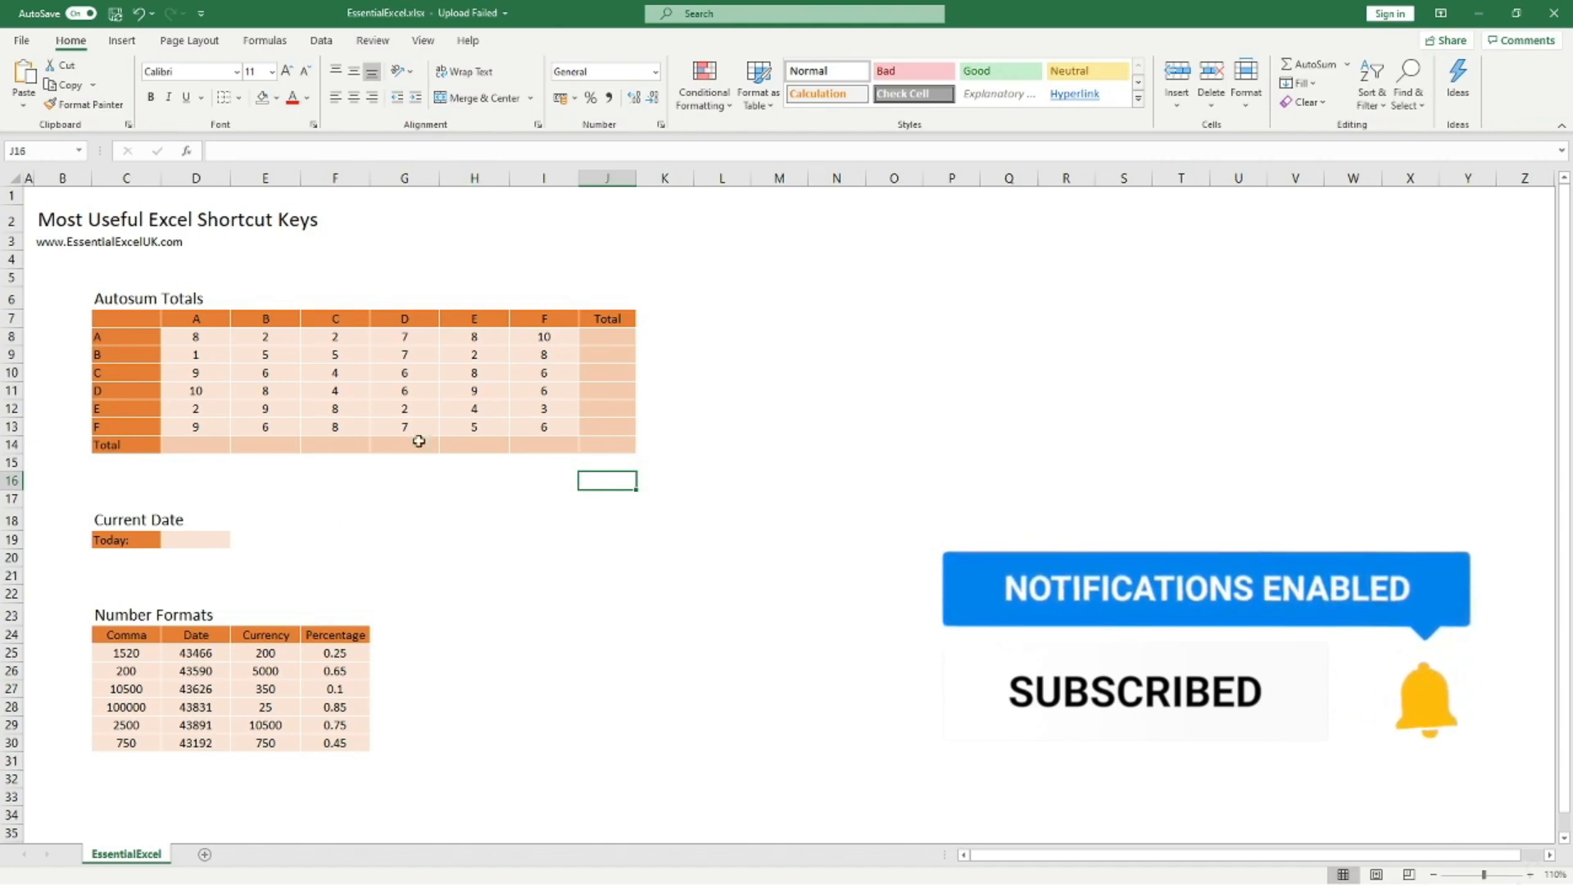
{"action": "left_click", "coordinate": [176, 444]}
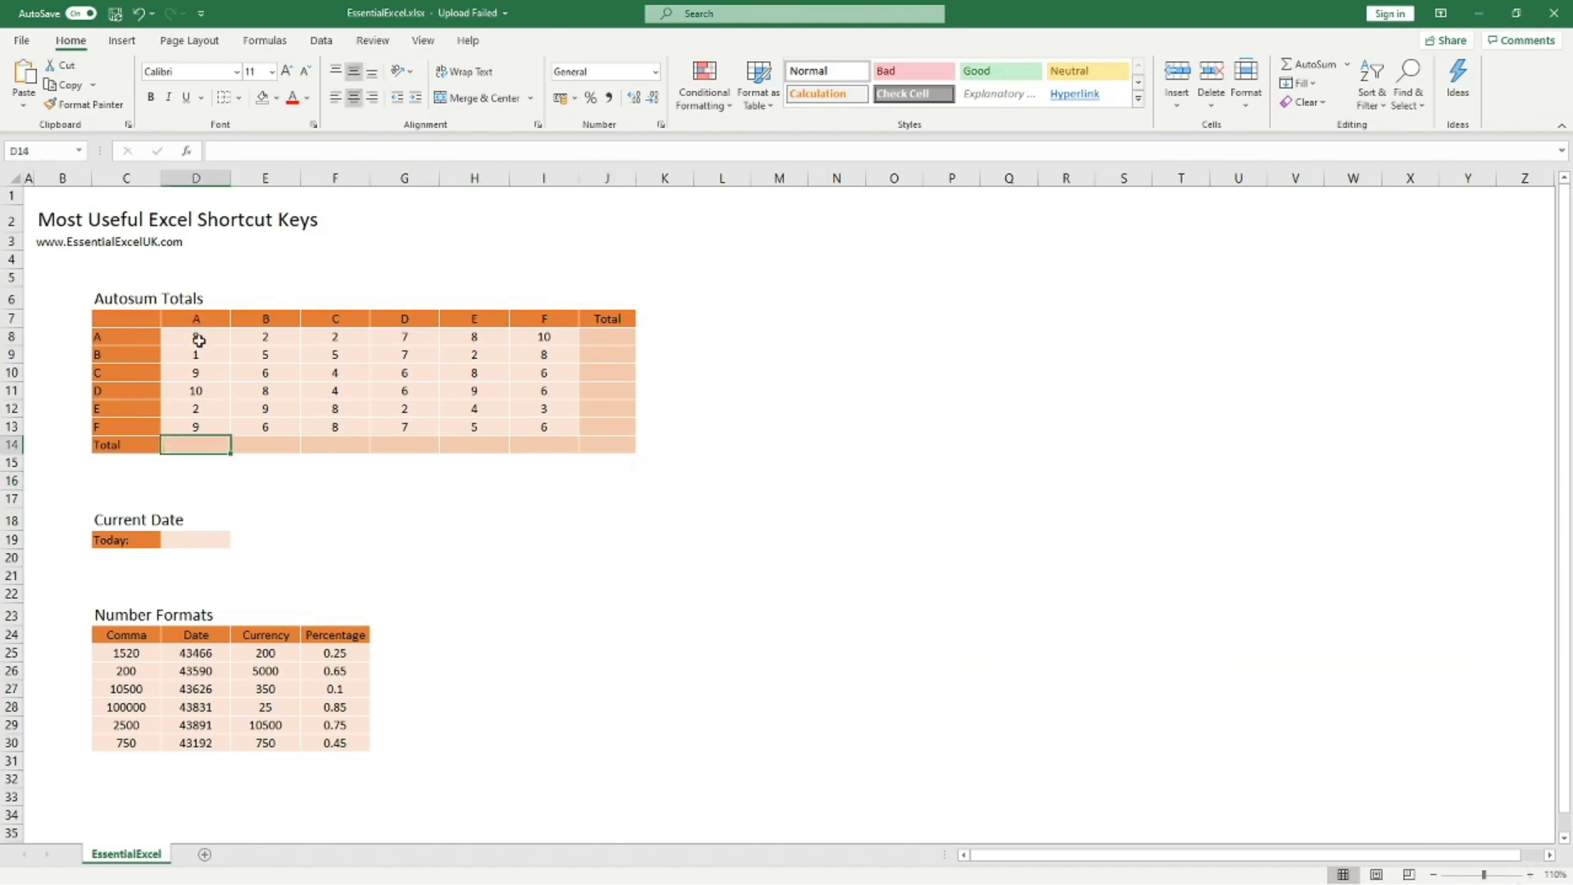
{"action": "left_click_drag", "start_coordinate": [186, 344], "coordinate": [200, 421]}
{"action": "left_click_drag", "start_coordinate": [274, 340], "coordinate": [274, 426]}
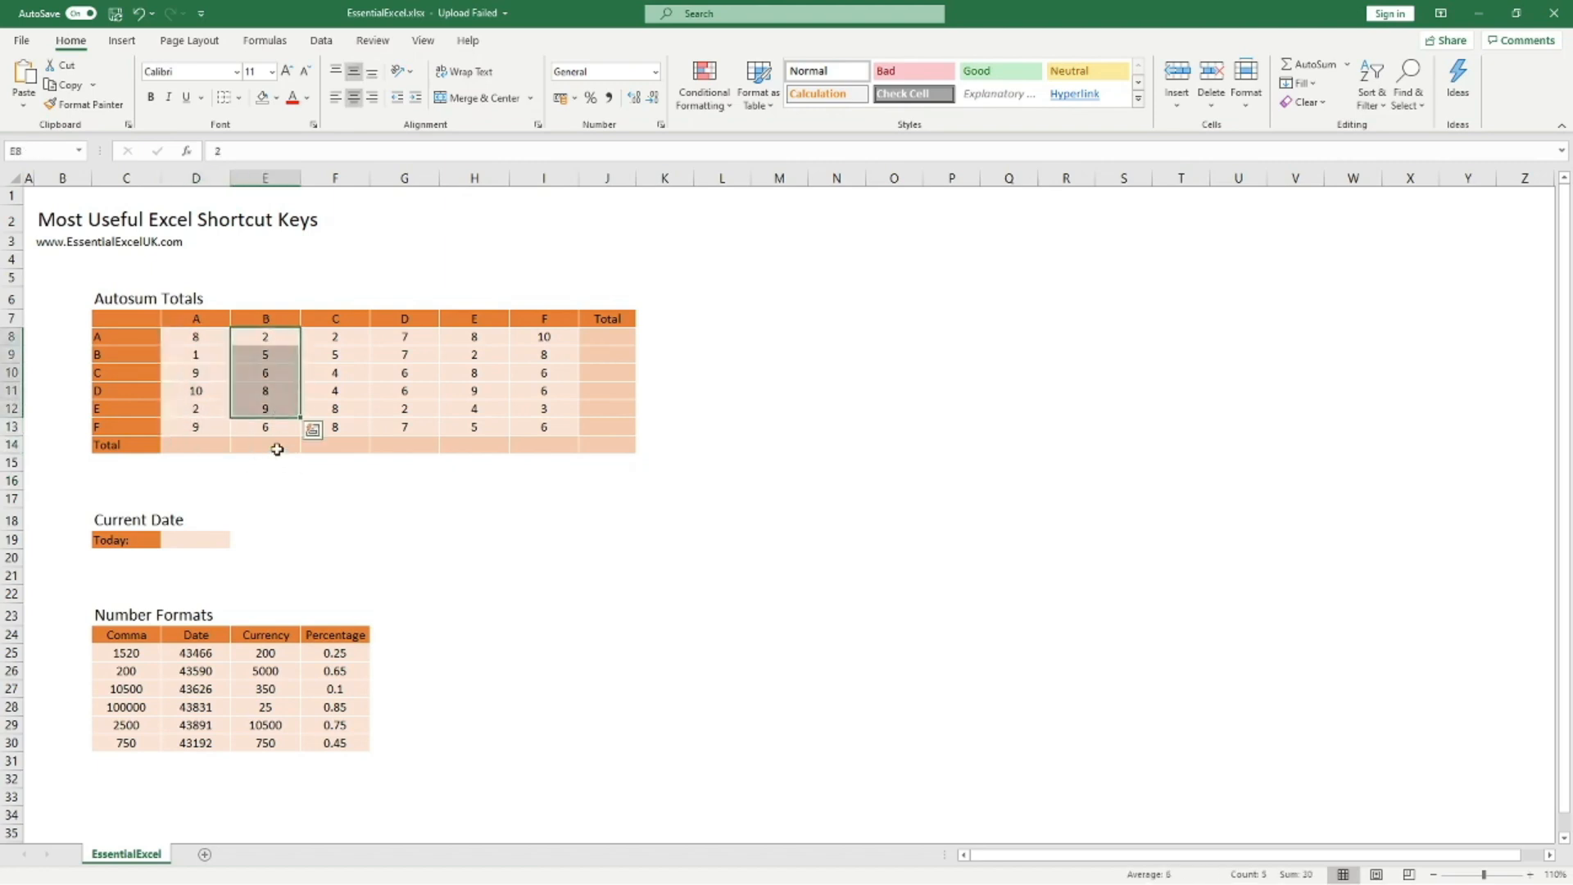
{"action": "left_click", "coordinate": [274, 447]}
{"action": "left_click", "coordinate": [621, 340]}
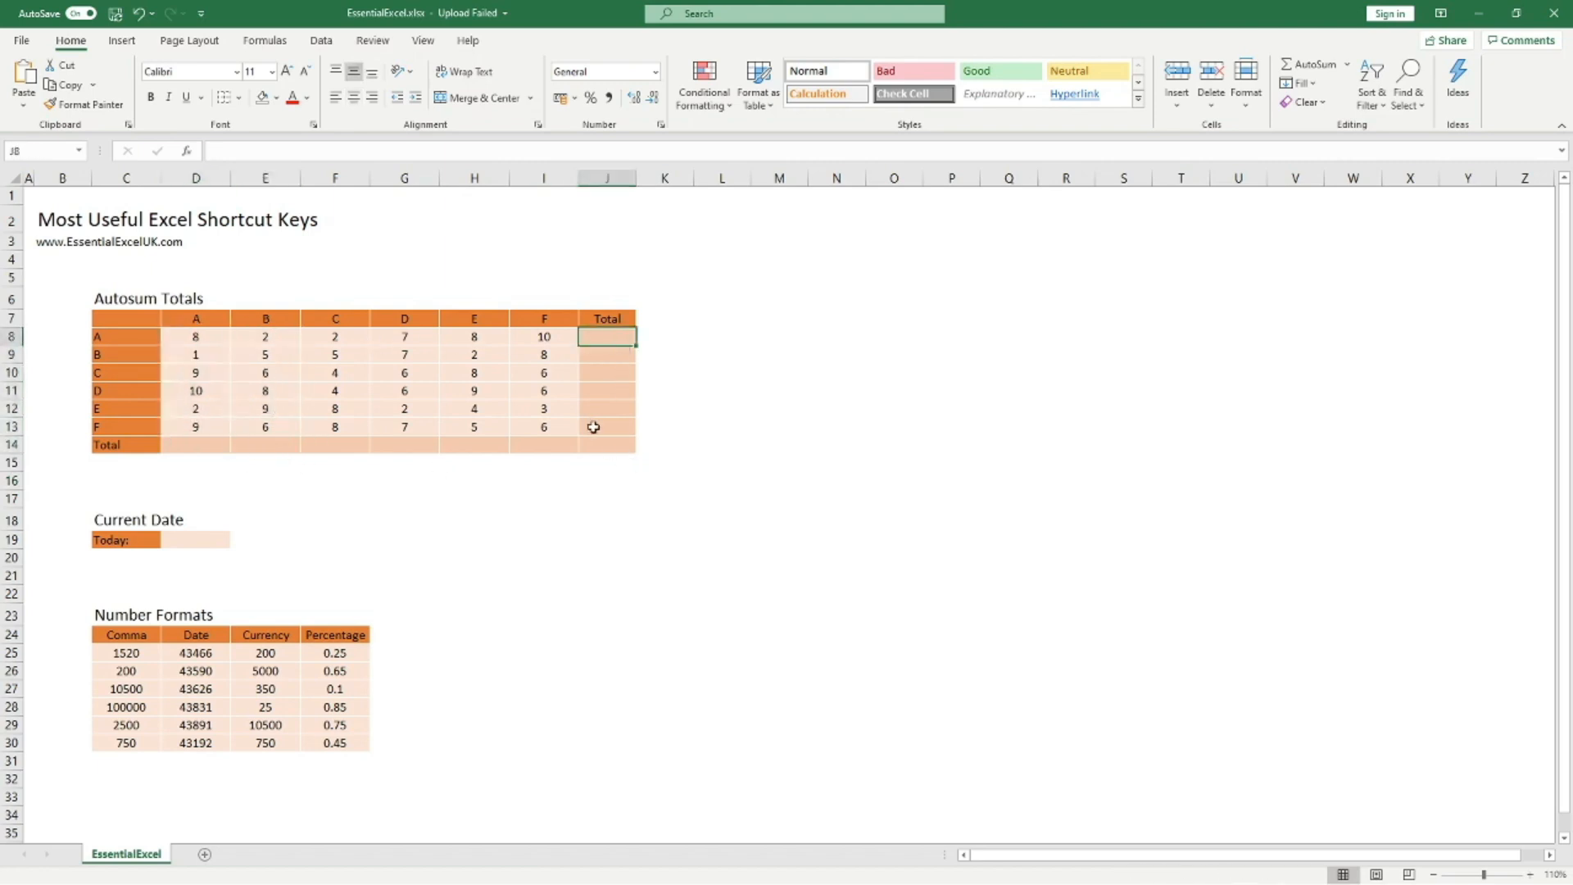
{"action": "left_click", "coordinate": [612, 447]}
{"action": "left_click_drag", "start_coordinate": [565, 429], "coordinate": [199, 333]}
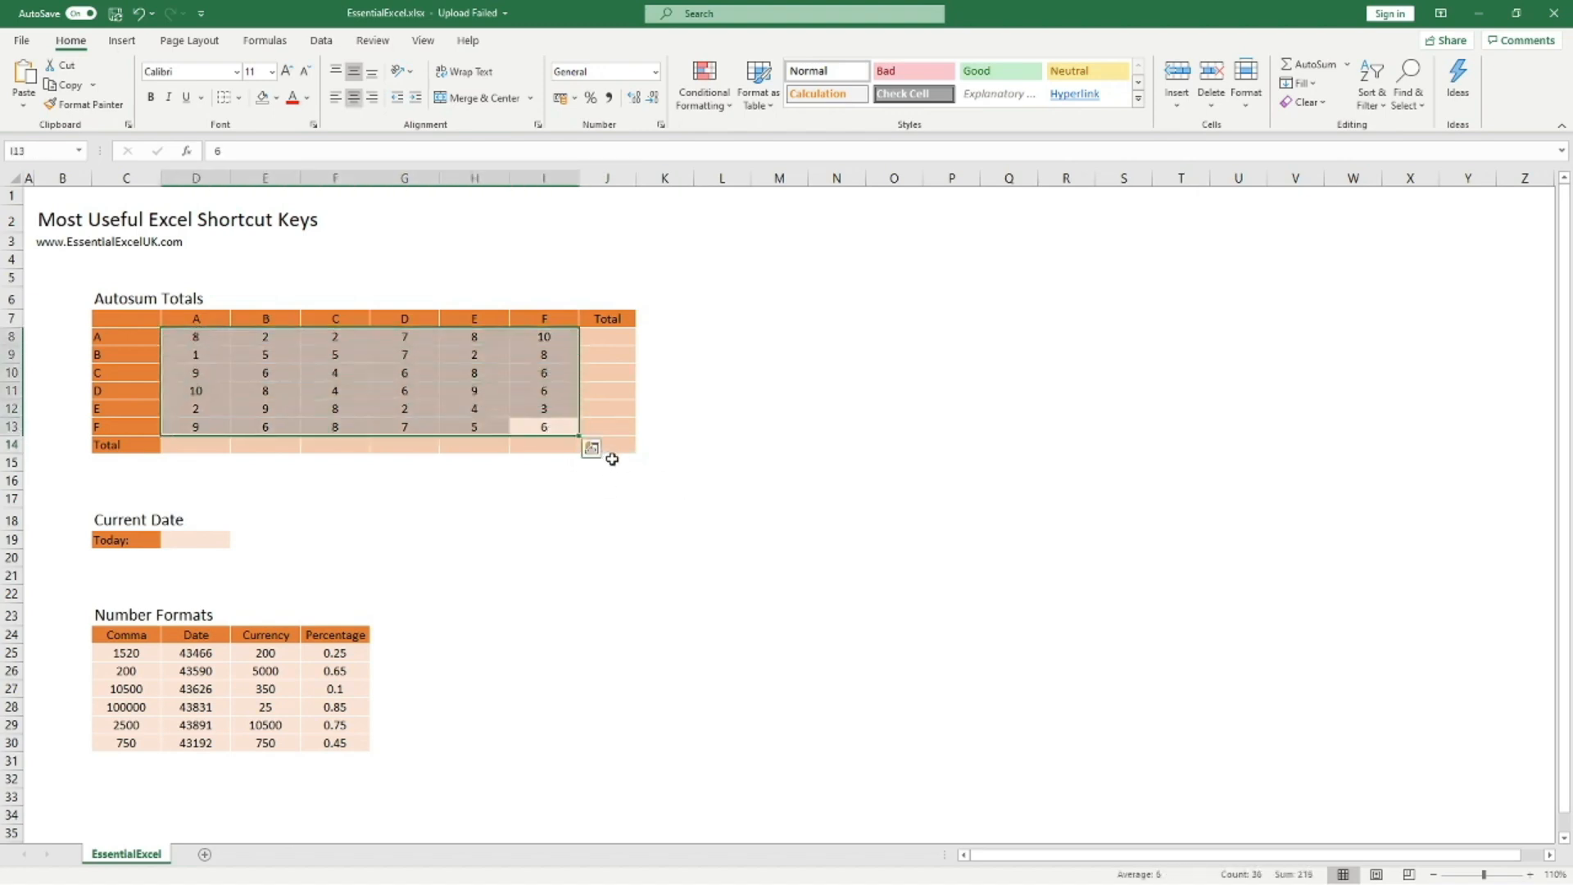
{"action": "left_click", "coordinate": [197, 340]}
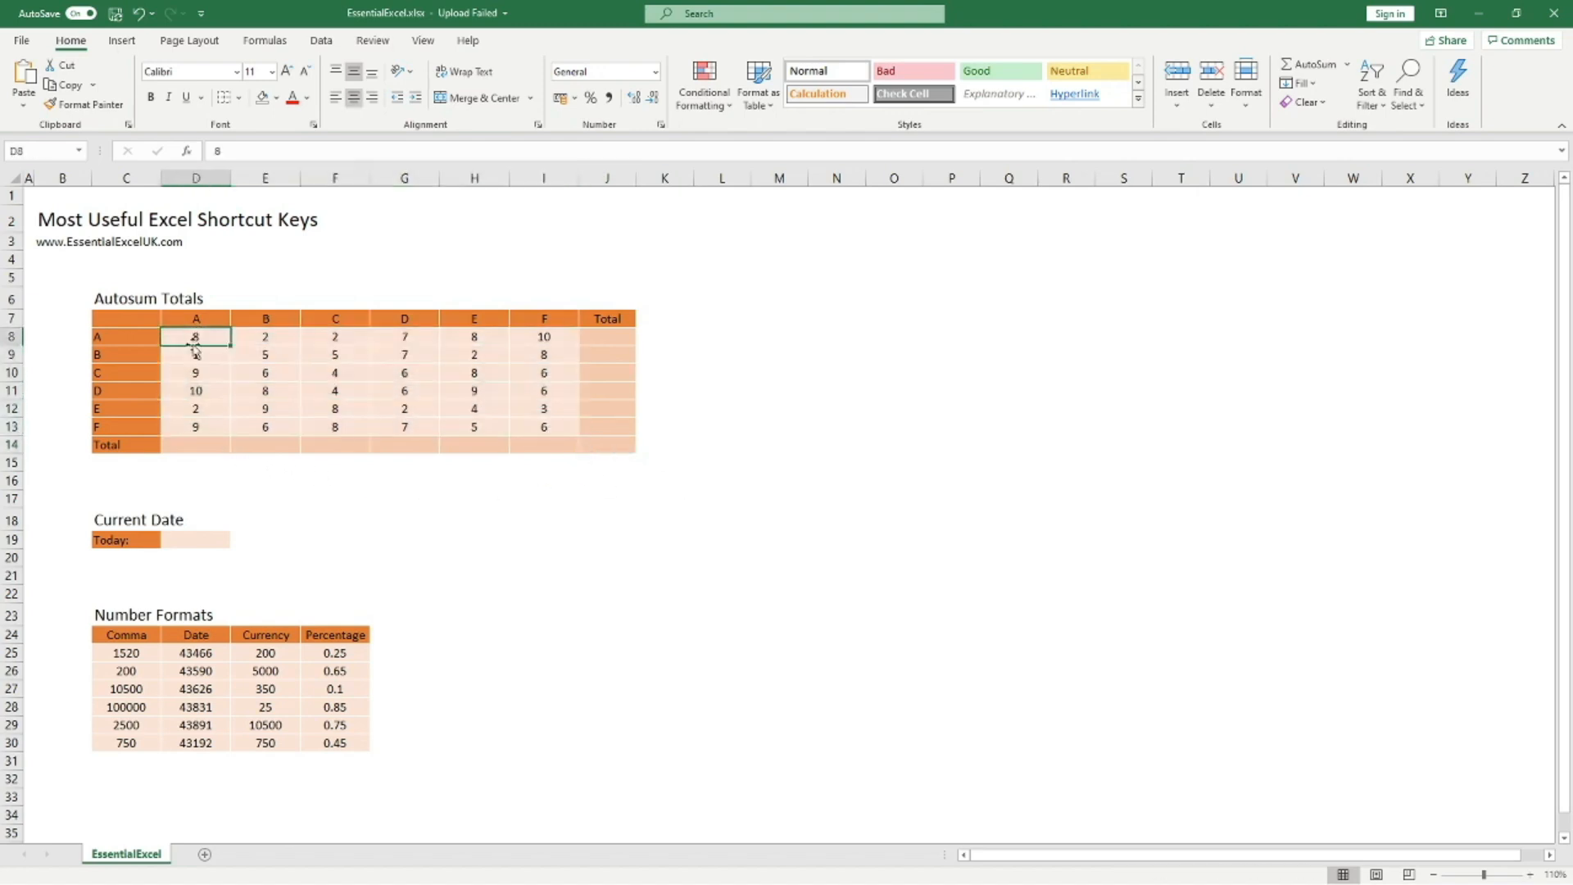
Step: AutoSum the range D8:J14 to fill the Total row and Total column, and check the formulas in the Total row
{"action": "left_click_drag", "start_coordinate": [204, 336], "coordinate": [613, 443]}
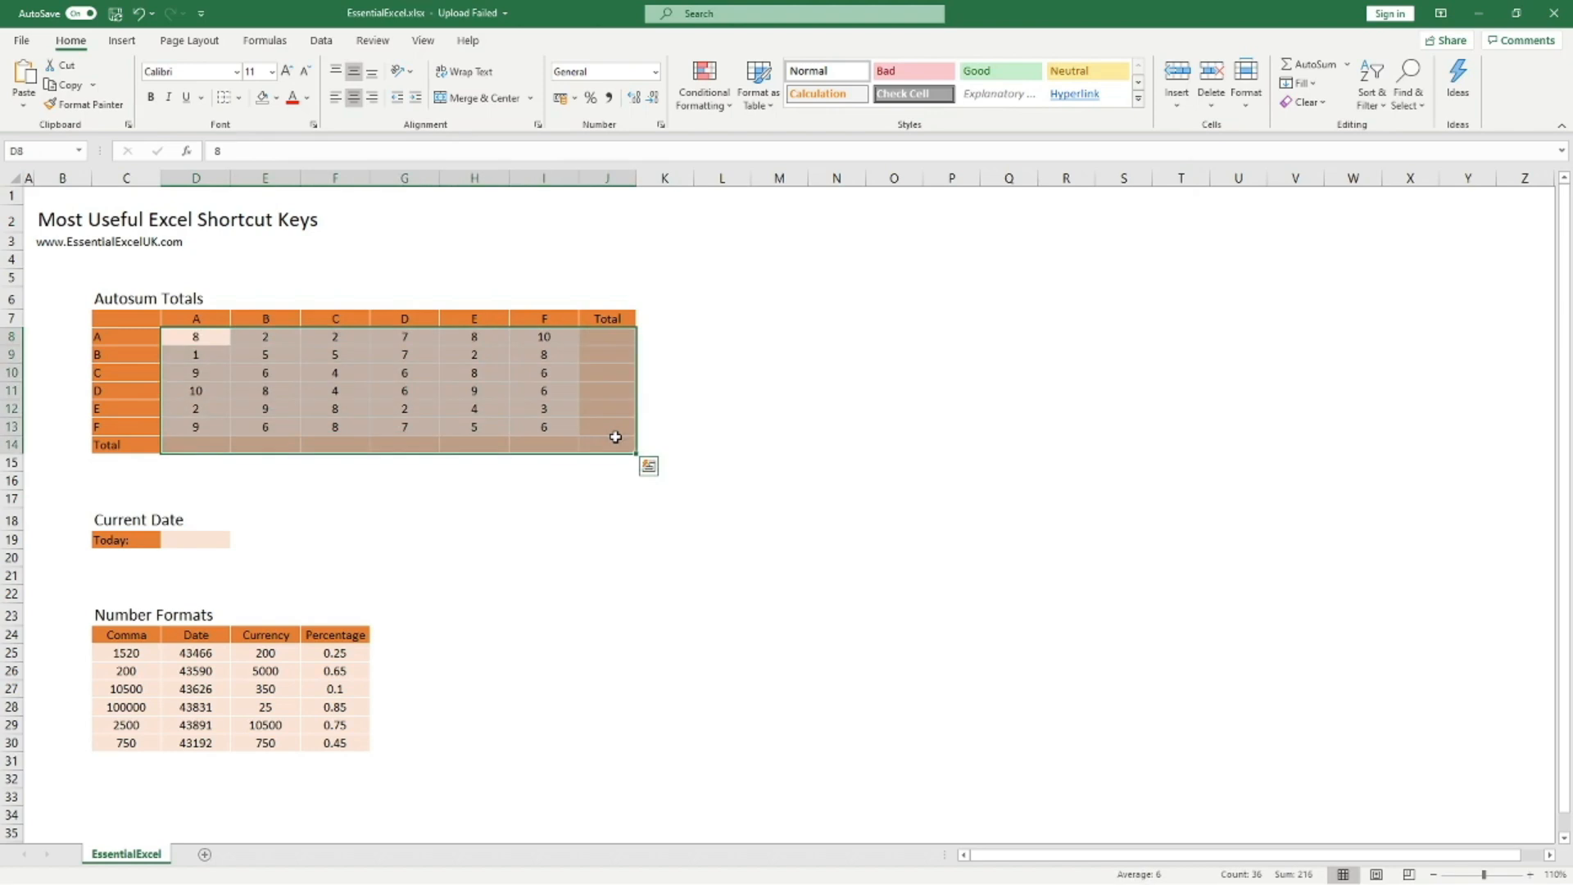
{"action": "key", "text": "alt"}
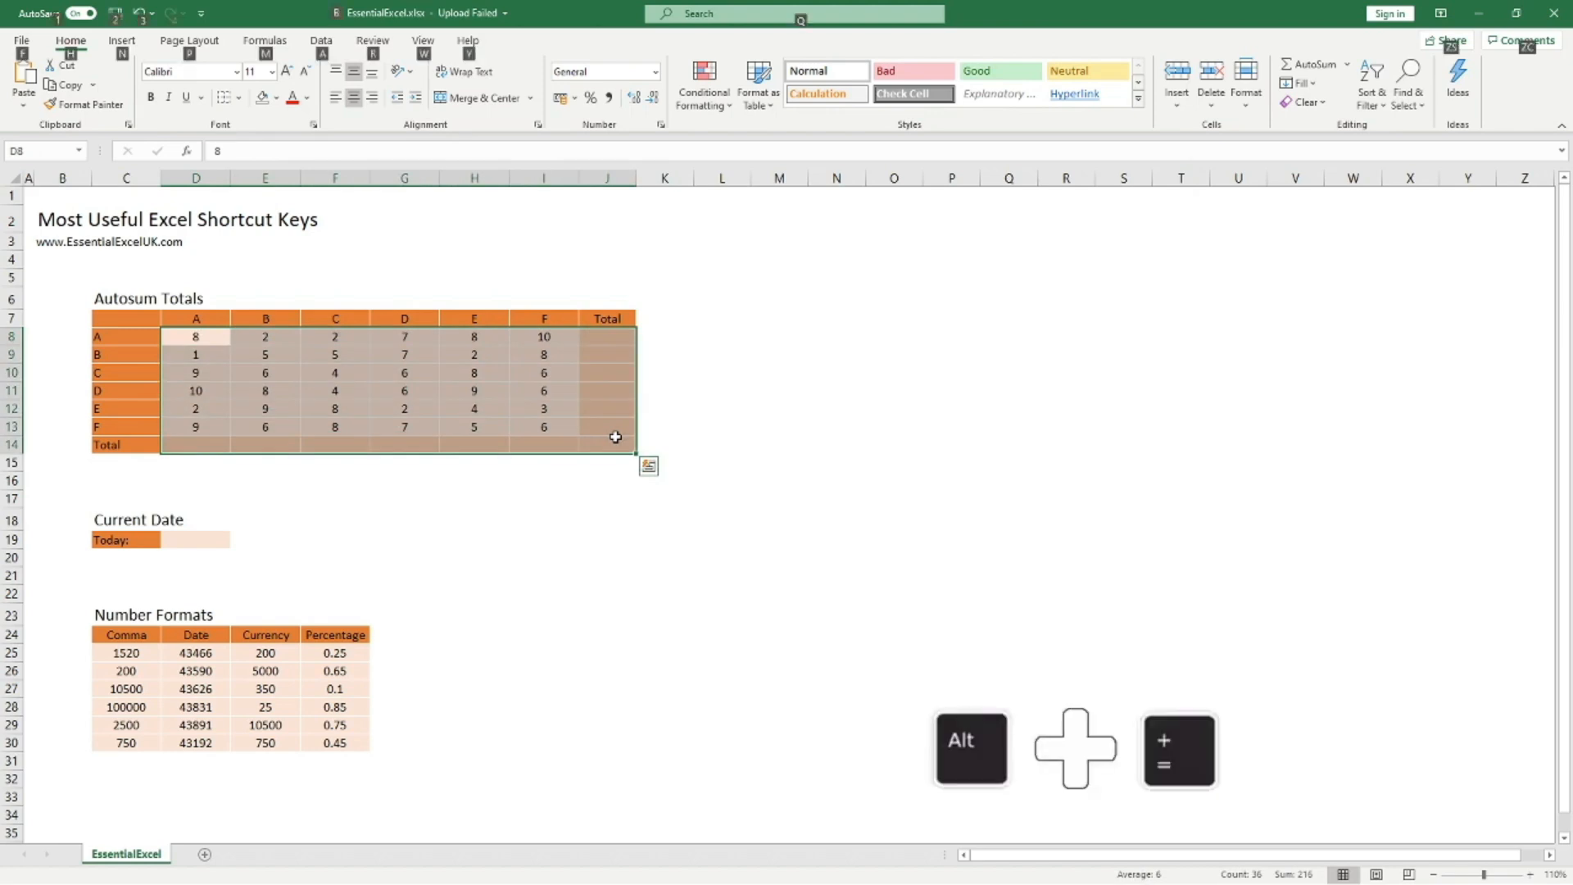
{"action": "key", "text": "alt+equal"}
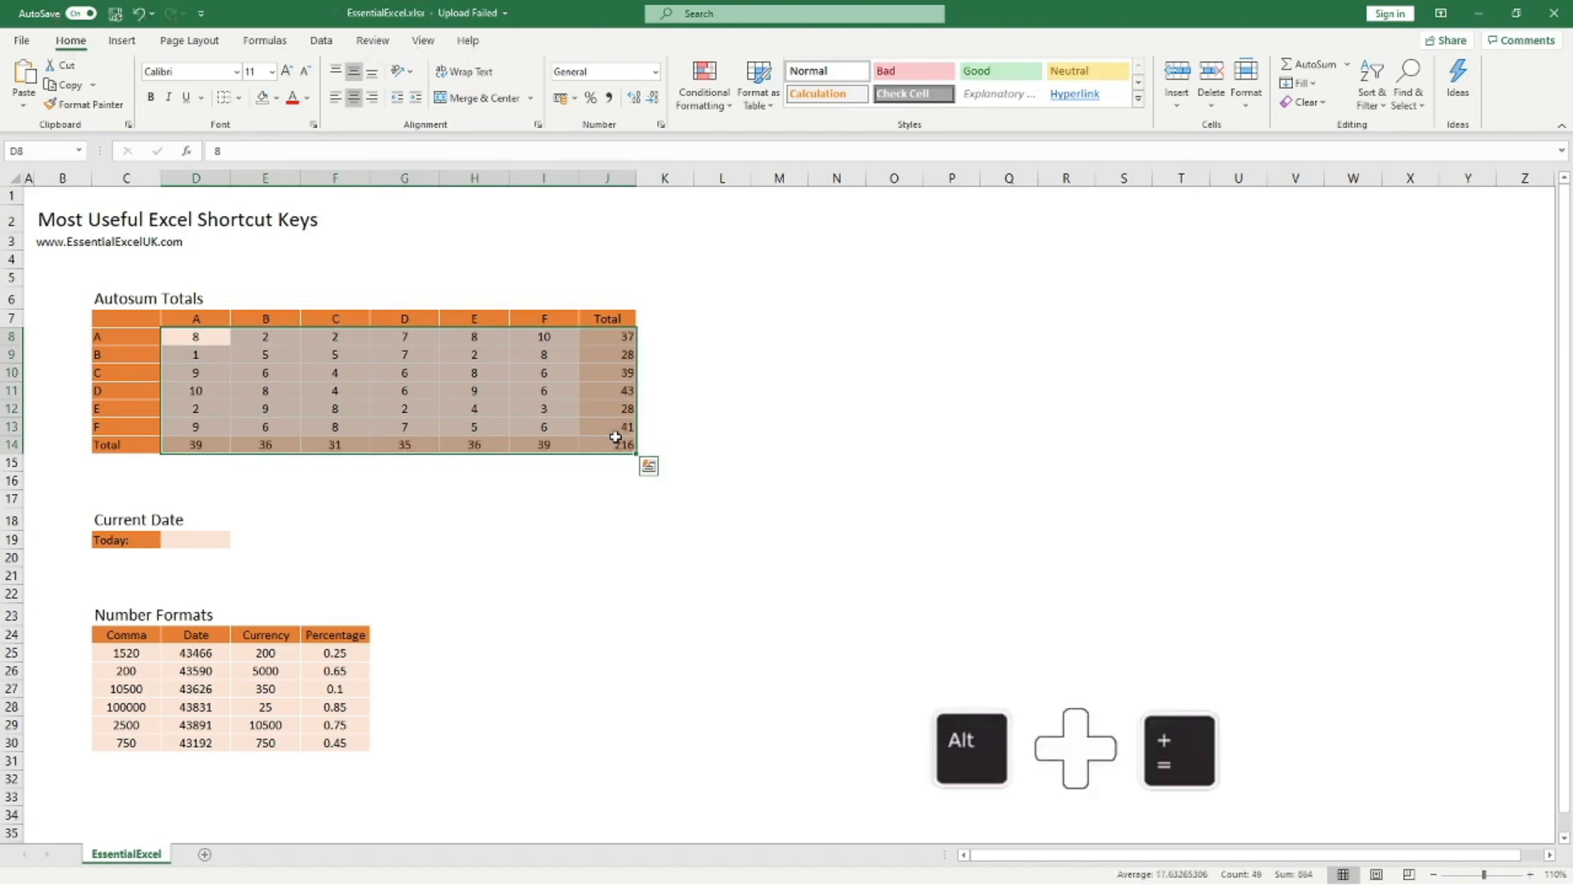
{"action": "left_click", "coordinate": [620, 443]}
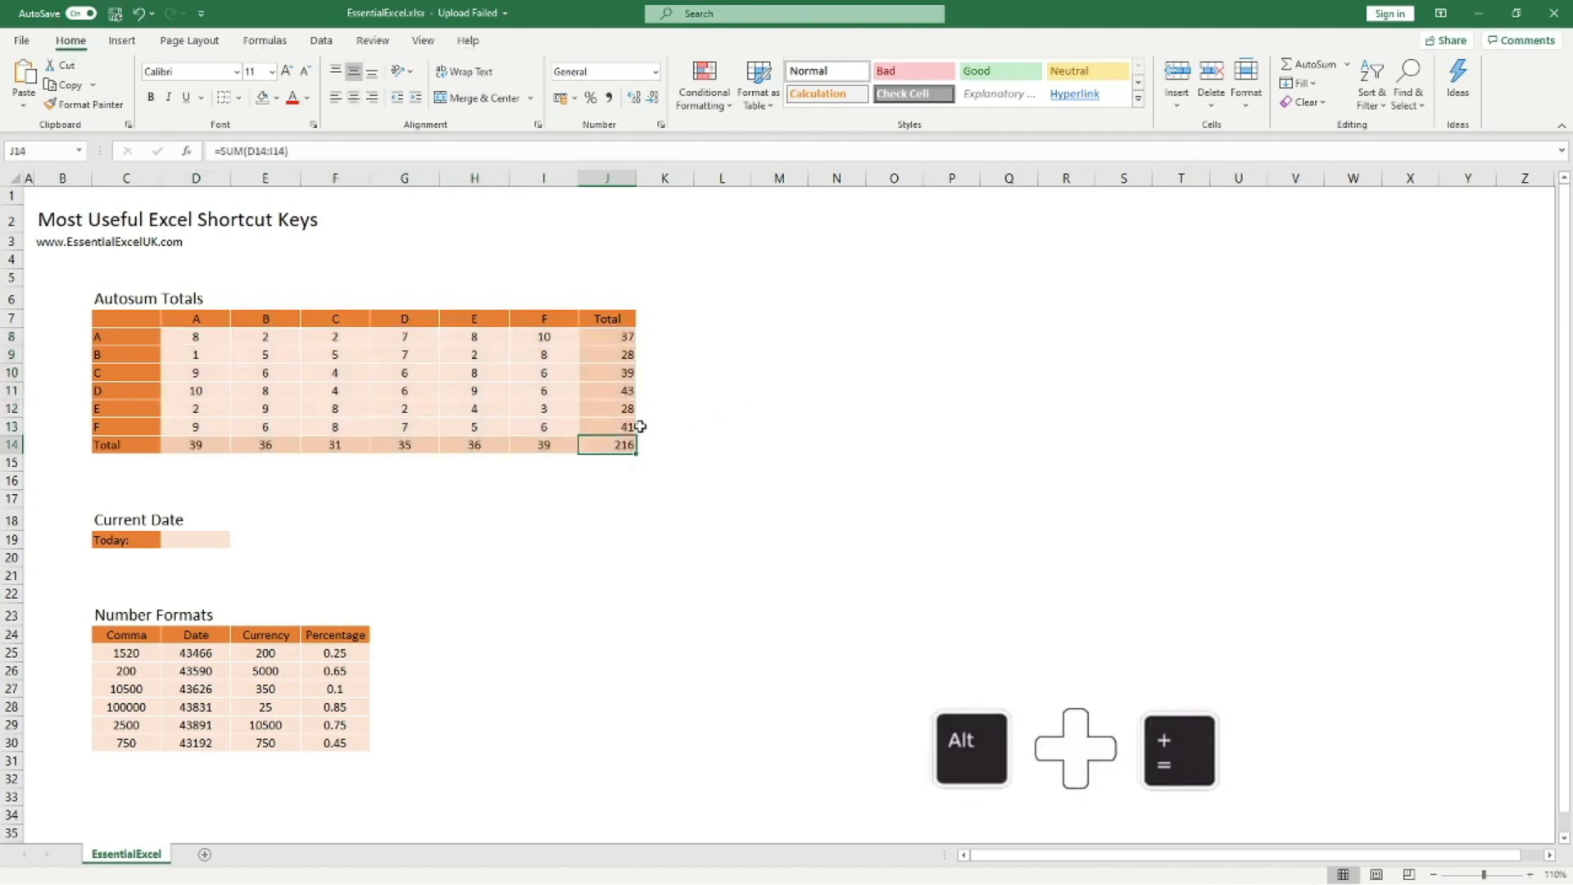
{"action": "left_click", "coordinate": [537, 445]}
{"action": "left_click", "coordinate": [470, 446]}
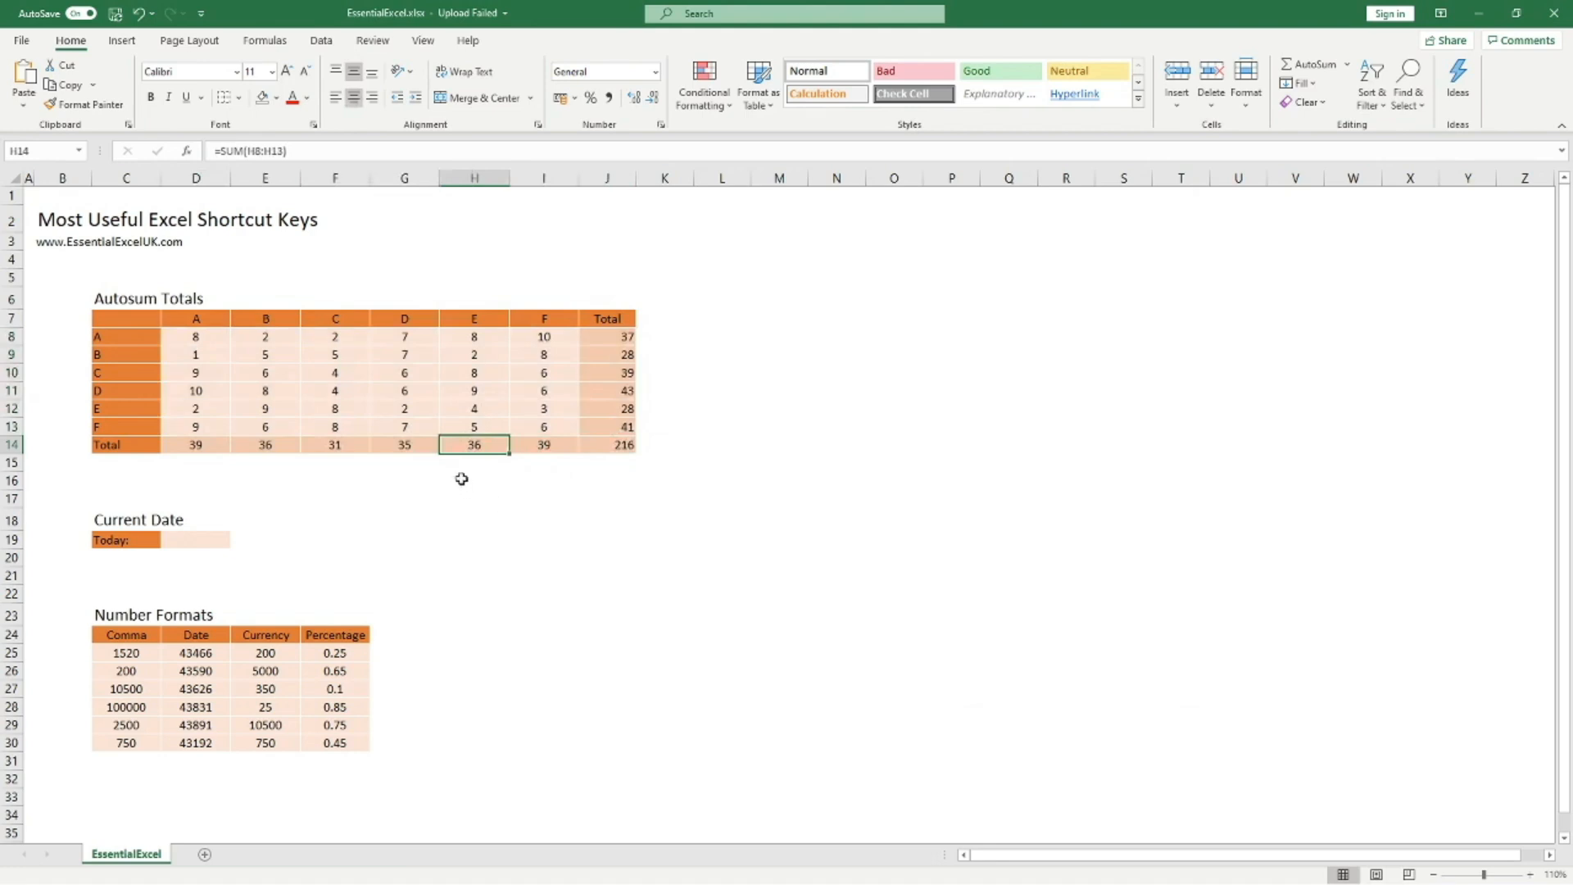
Step: Insert the current date, 15/04/2020, as a fixed value in the Today cell D19
{"action": "left_click", "coordinate": [190, 538]}
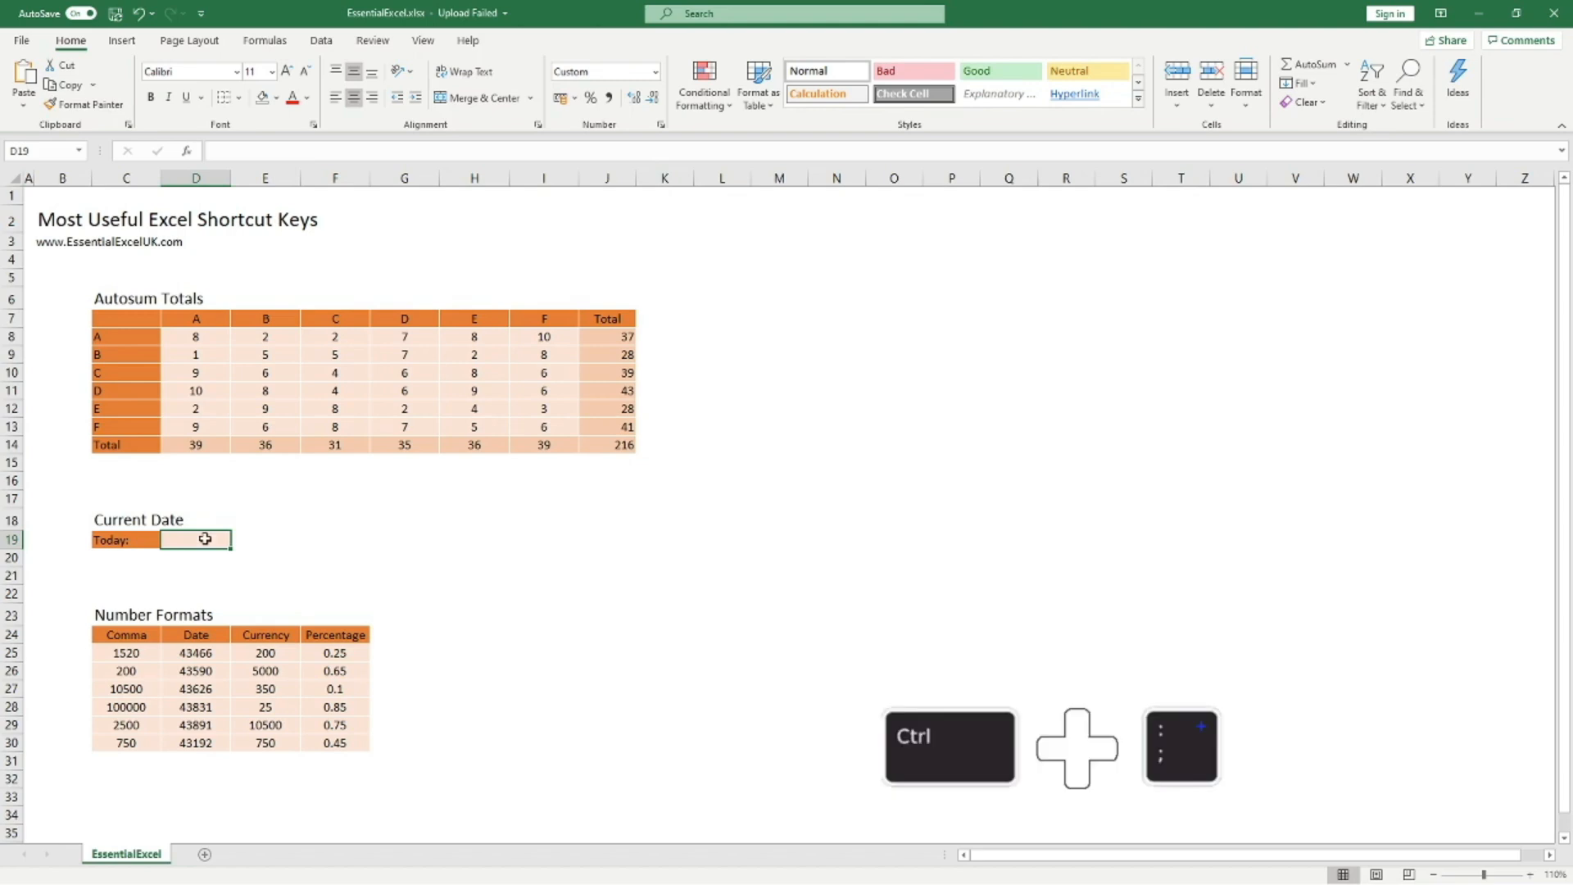
{"action": "key", "text": "ctrl+semicolon"}
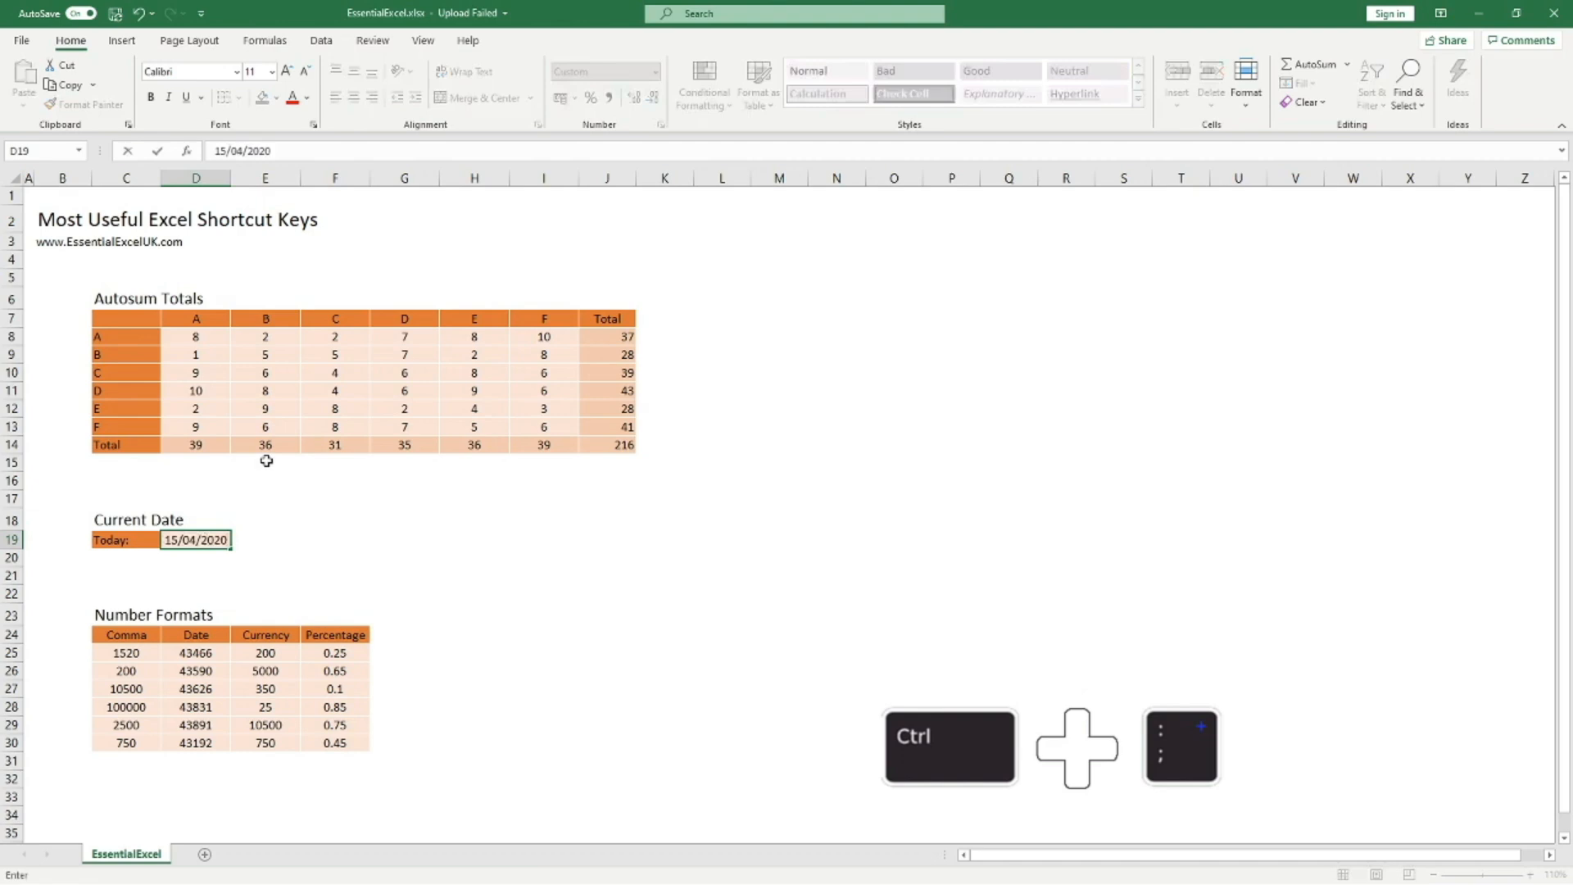
{"action": "left_click", "coordinate": [257, 519]}
{"action": "left_click", "coordinate": [221, 540]}
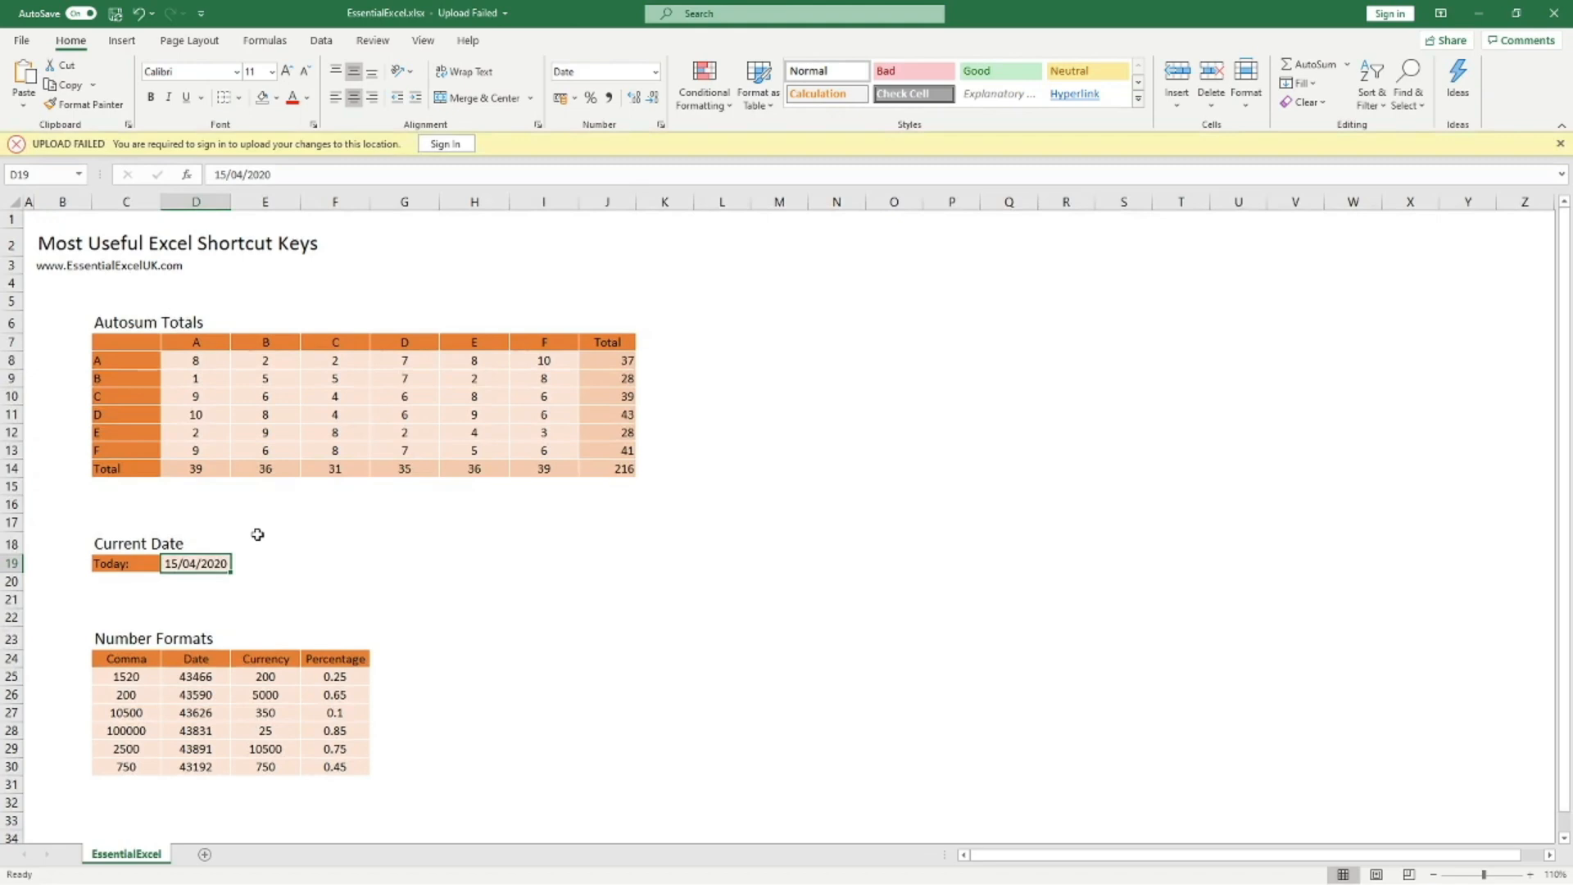
Step: Replace the date in cell D19 with the current time, 16:17, and clear the cell again
{"action": "key", "text": "Delete"}
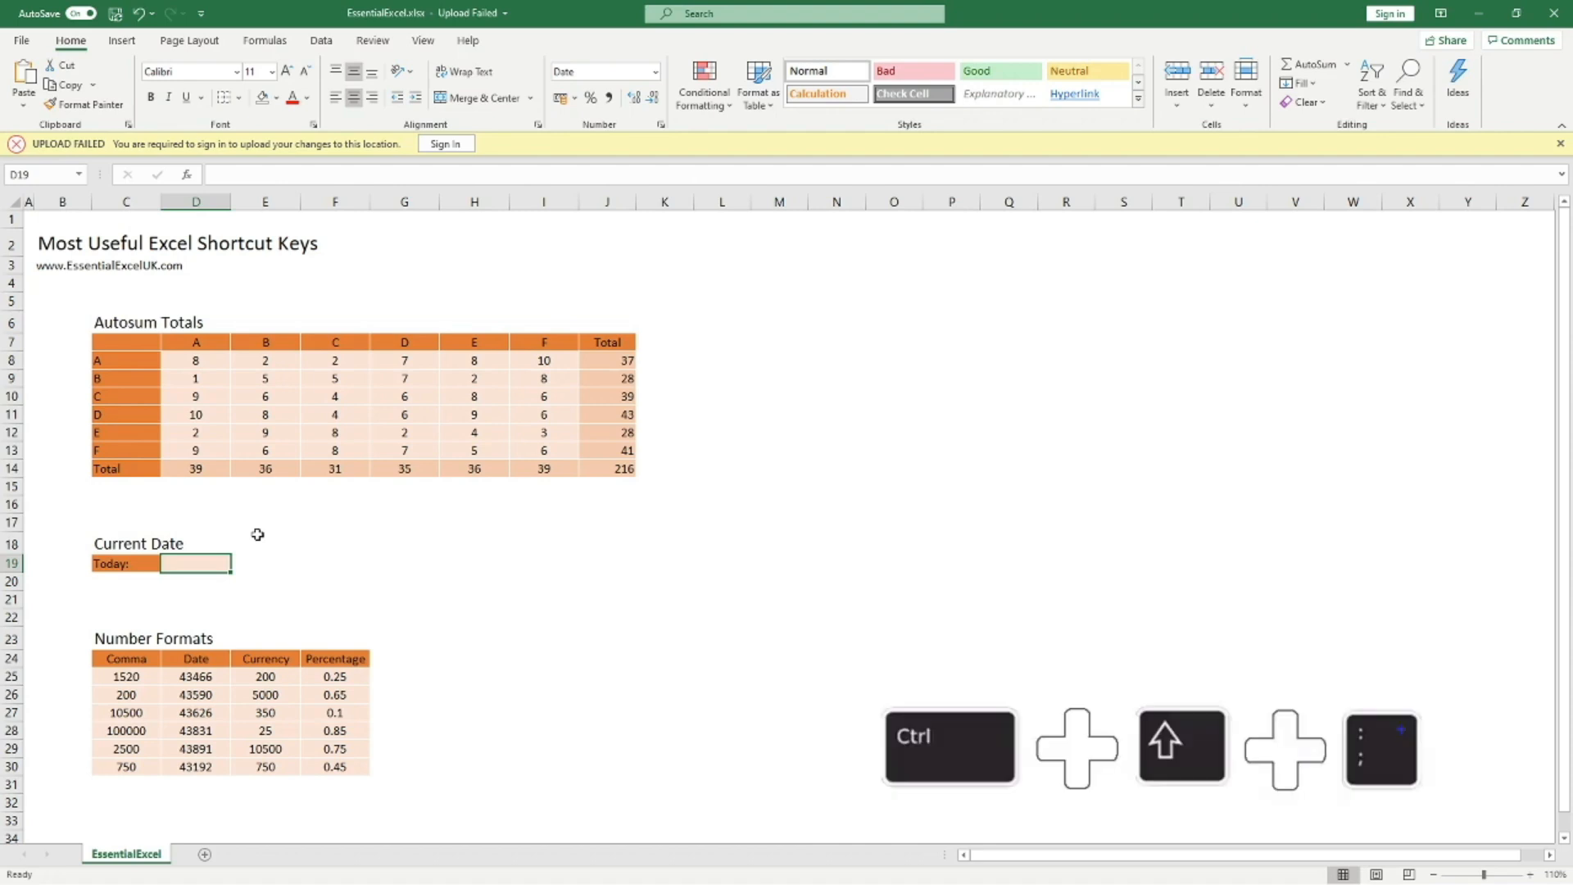
{"action": "key", "text": "ctrl+shift+colon"}
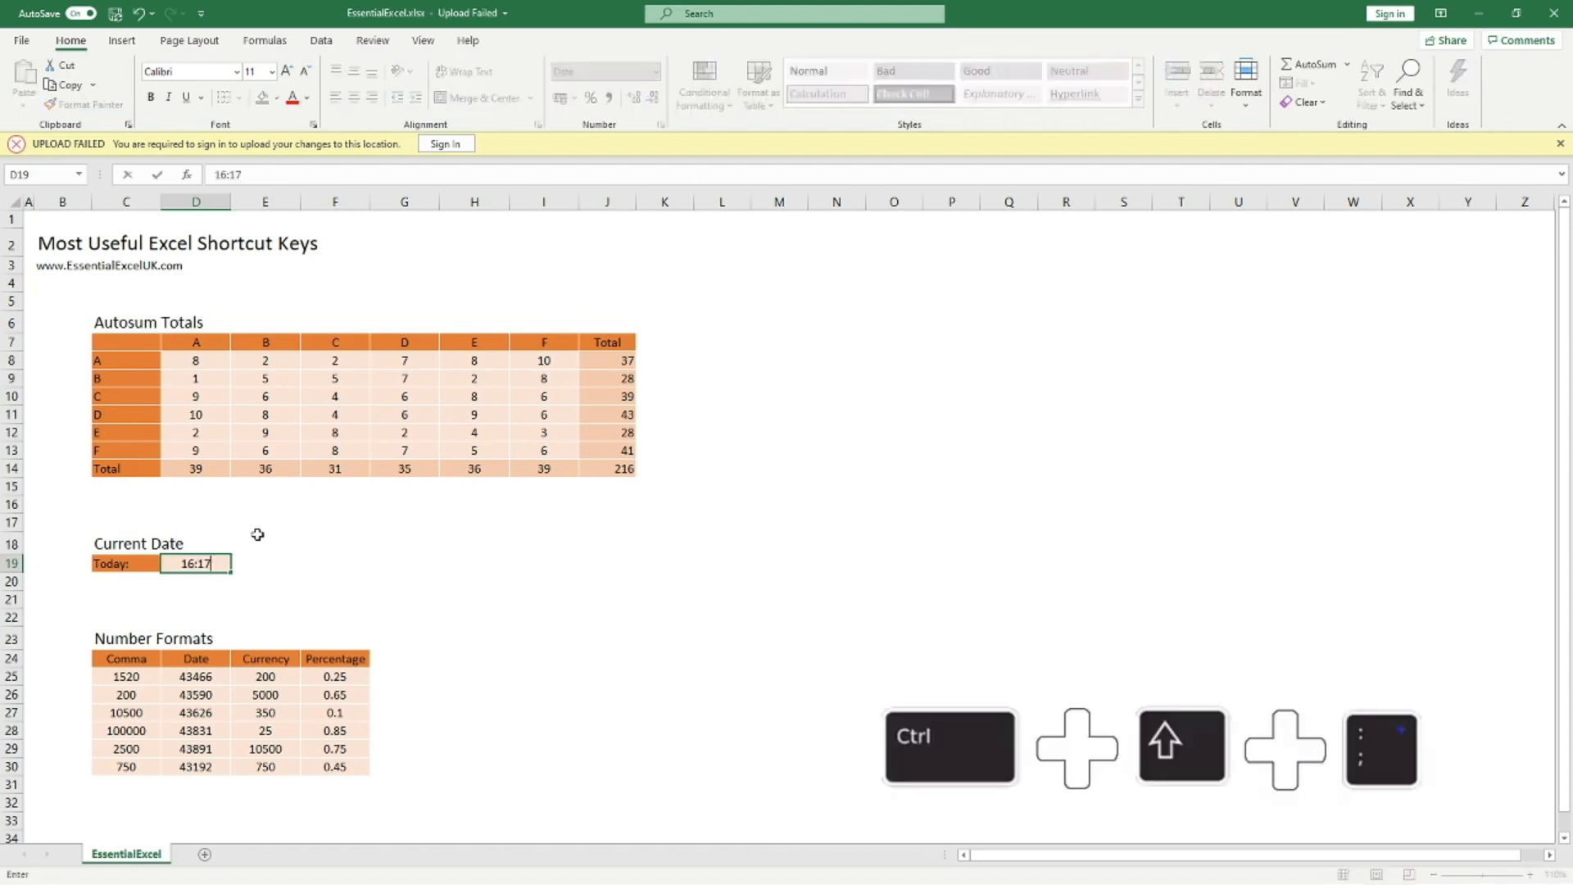
{"action": "left_click", "coordinate": [260, 558]}
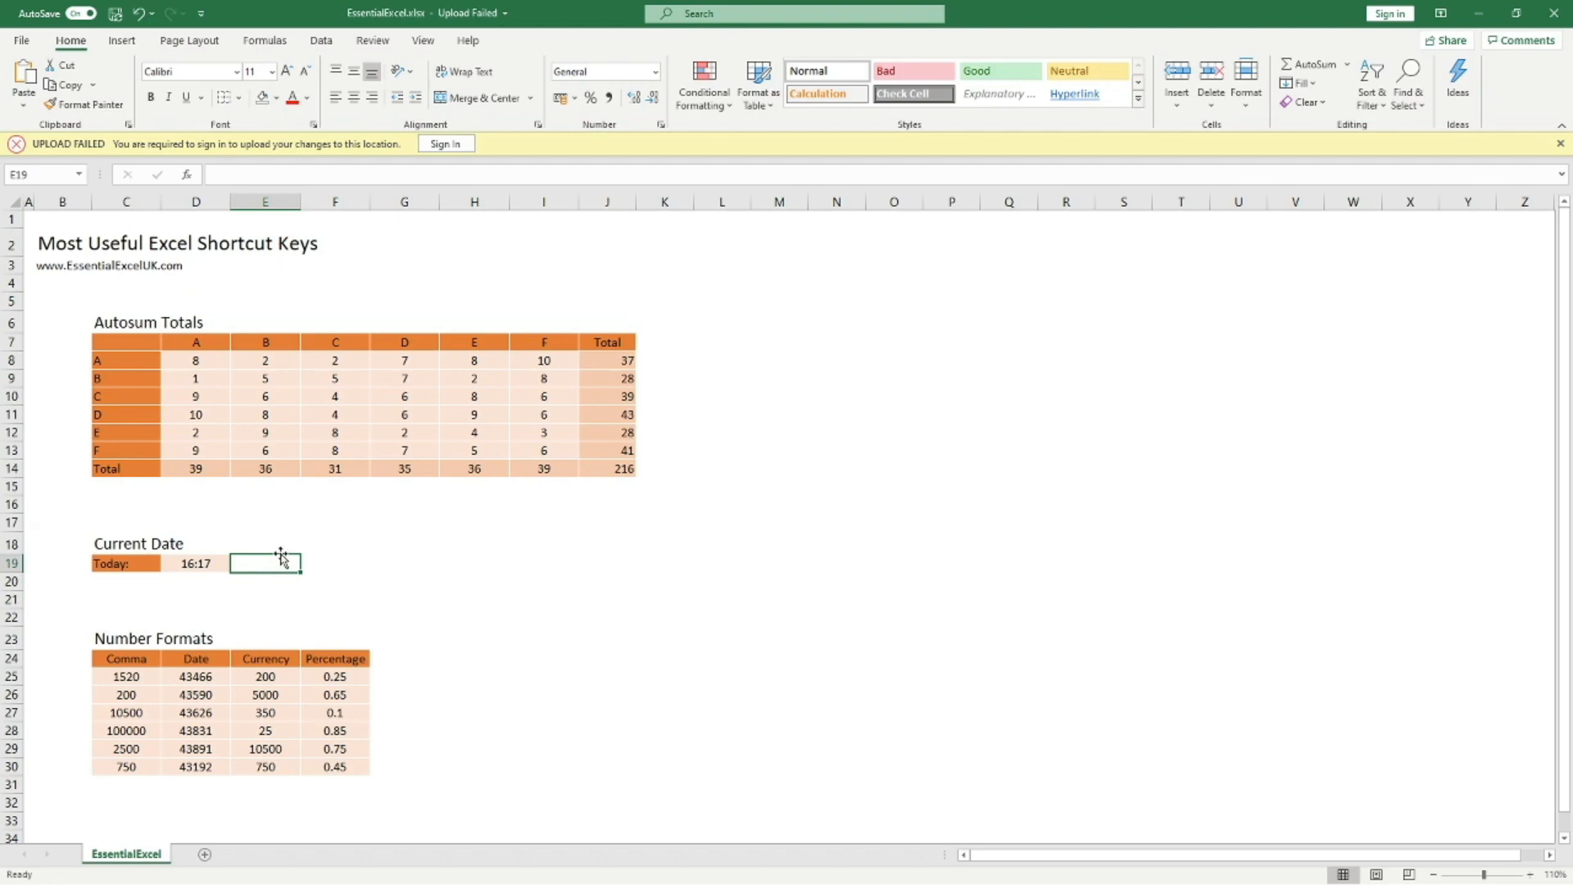
{"action": "left_click", "coordinate": [190, 564]}
{"action": "key", "text": "Delete"}
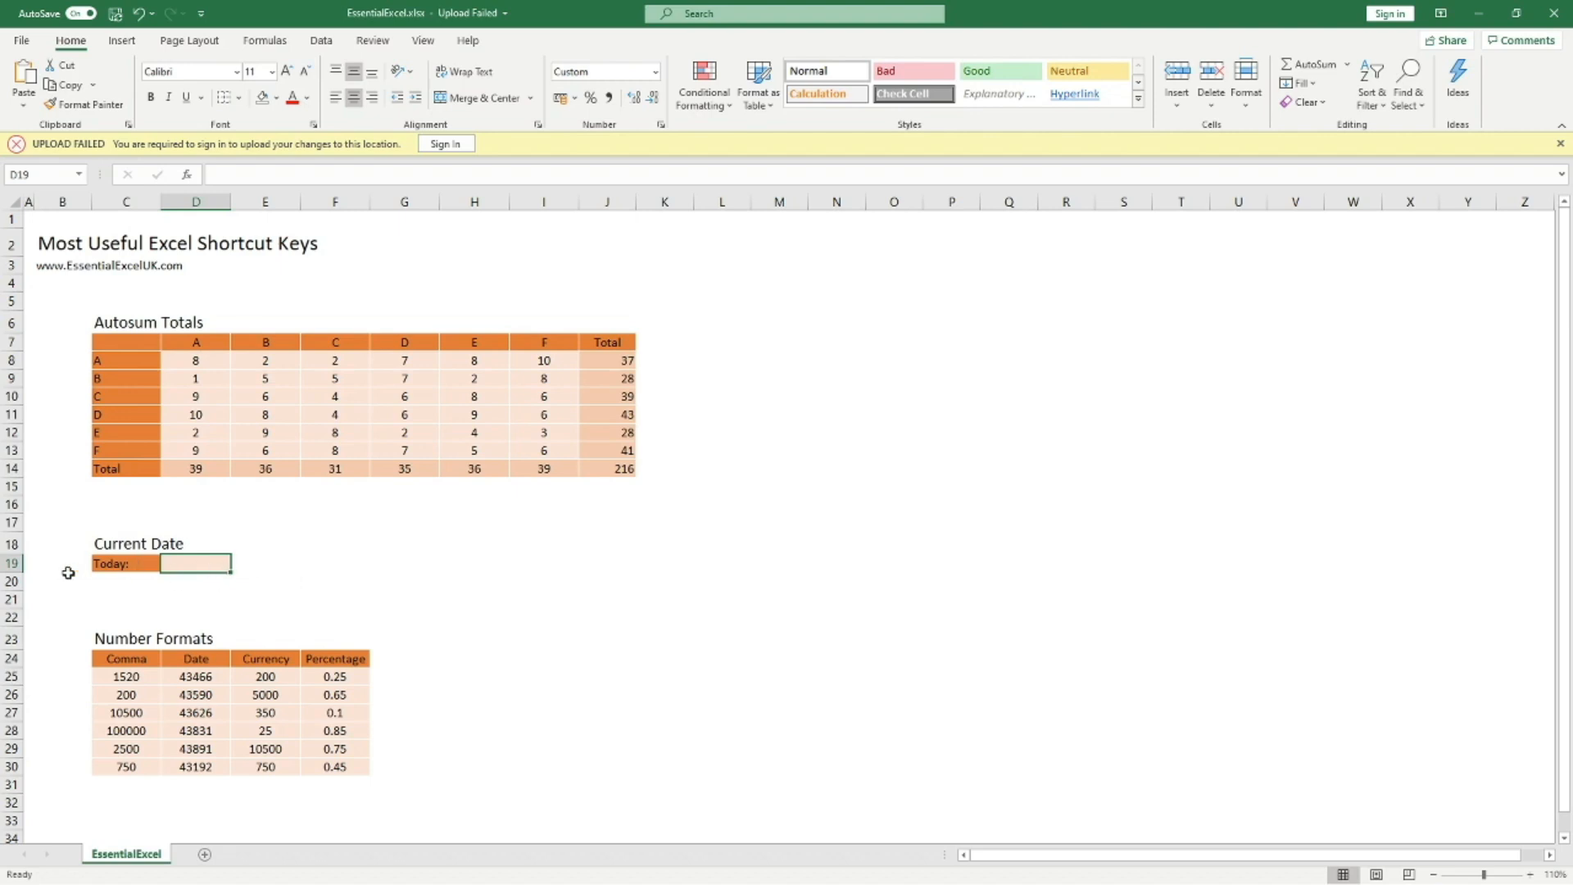
Step: Select the whole of row 19, first from its row heading and again starting from cell D19
{"action": "left_click", "coordinate": [14, 564]}
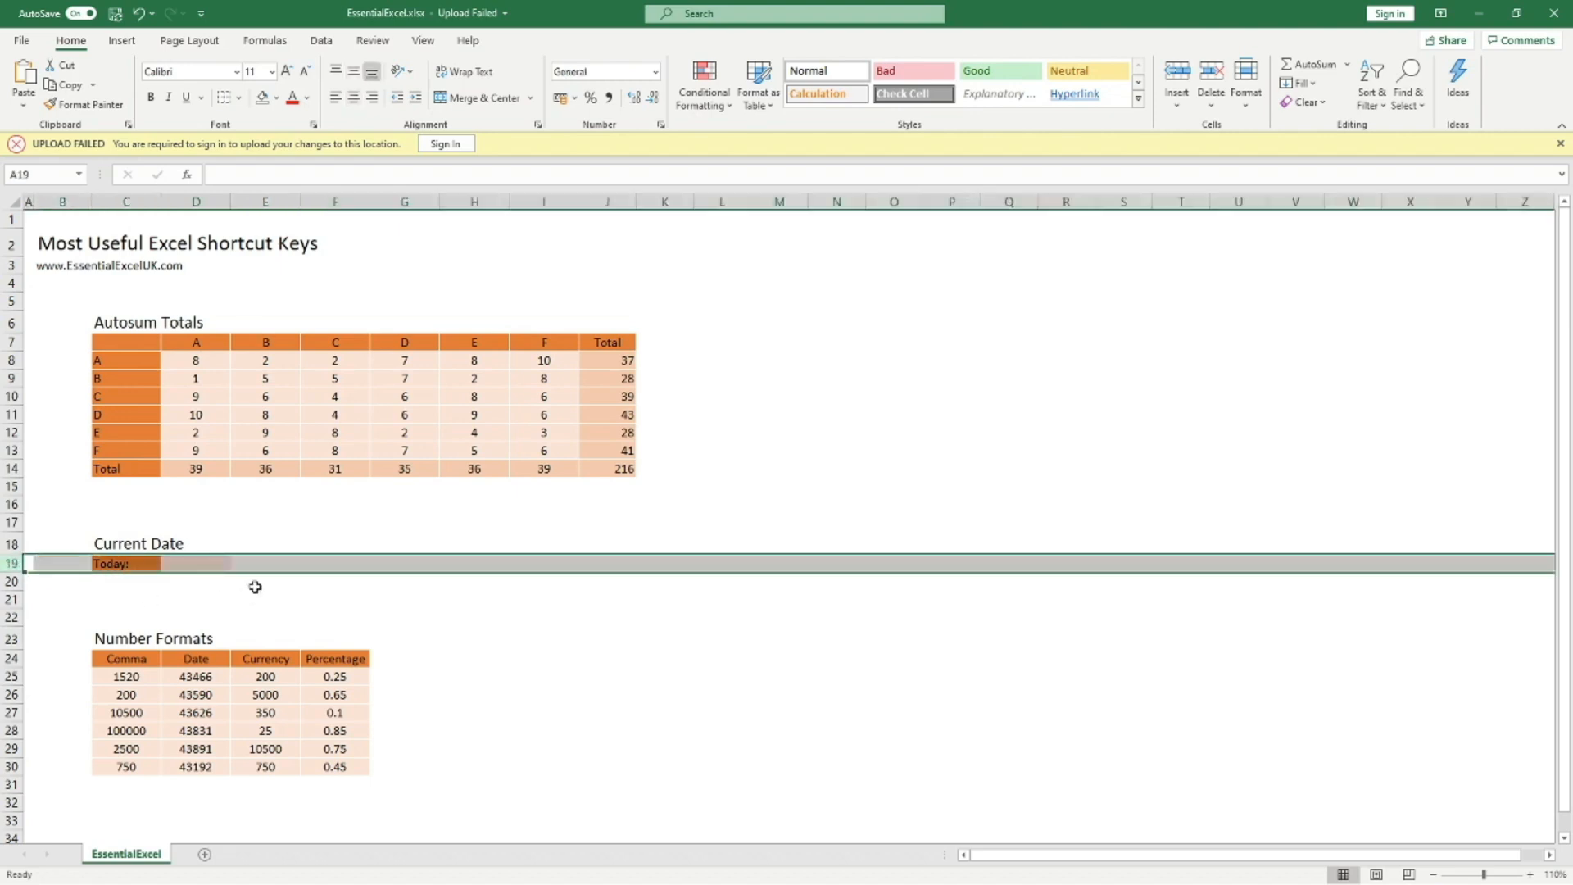
{"action": "left_click", "coordinate": [236, 568]}
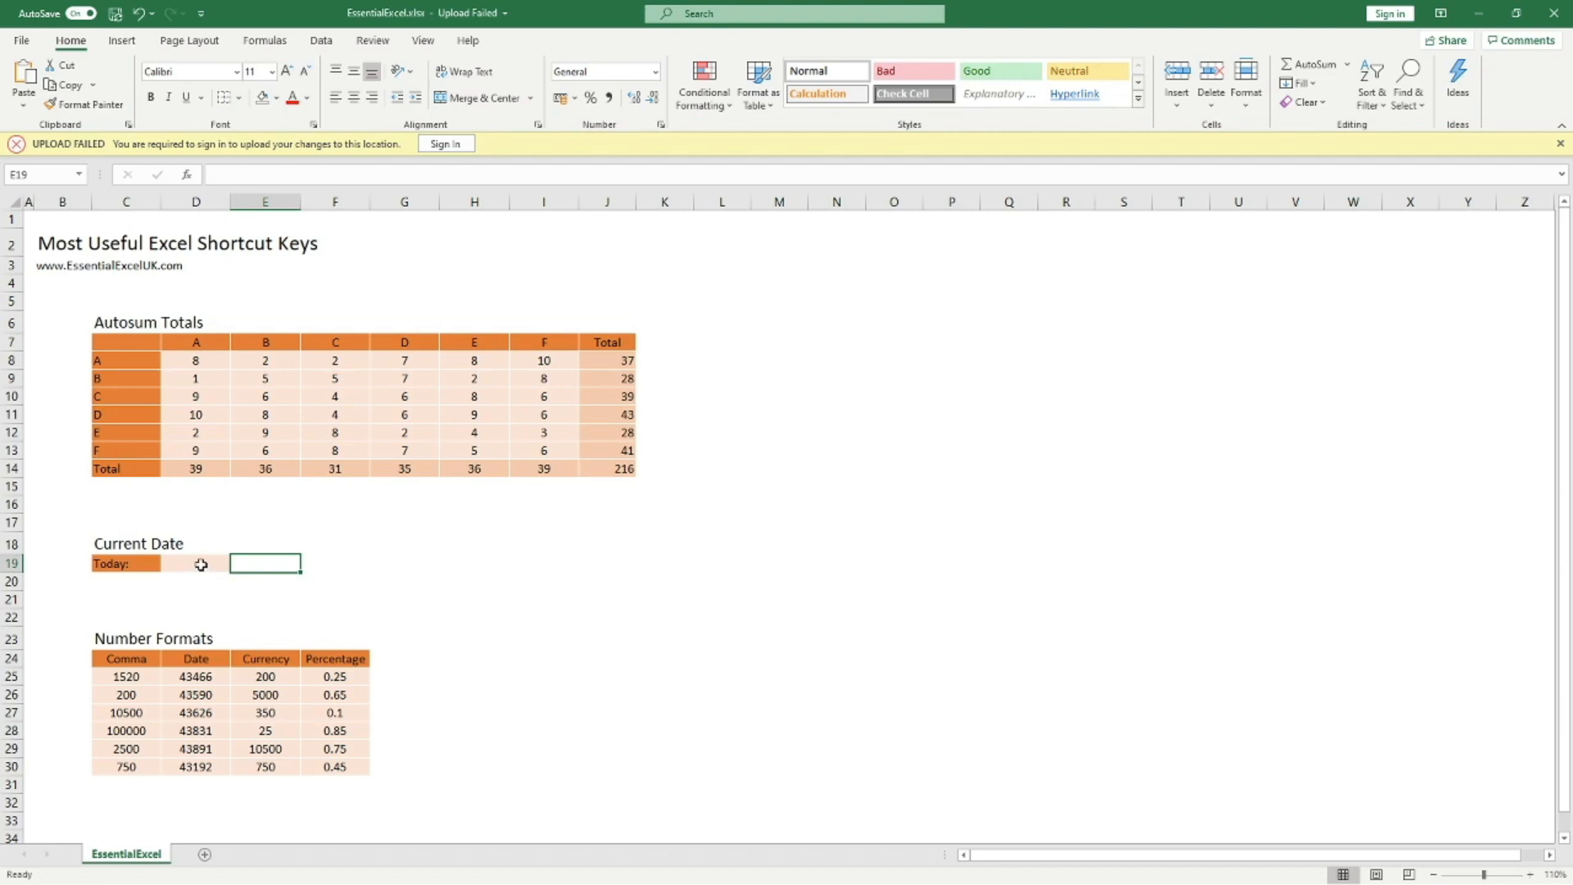
{"action": "left_click", "coordinate": [203, 562]}
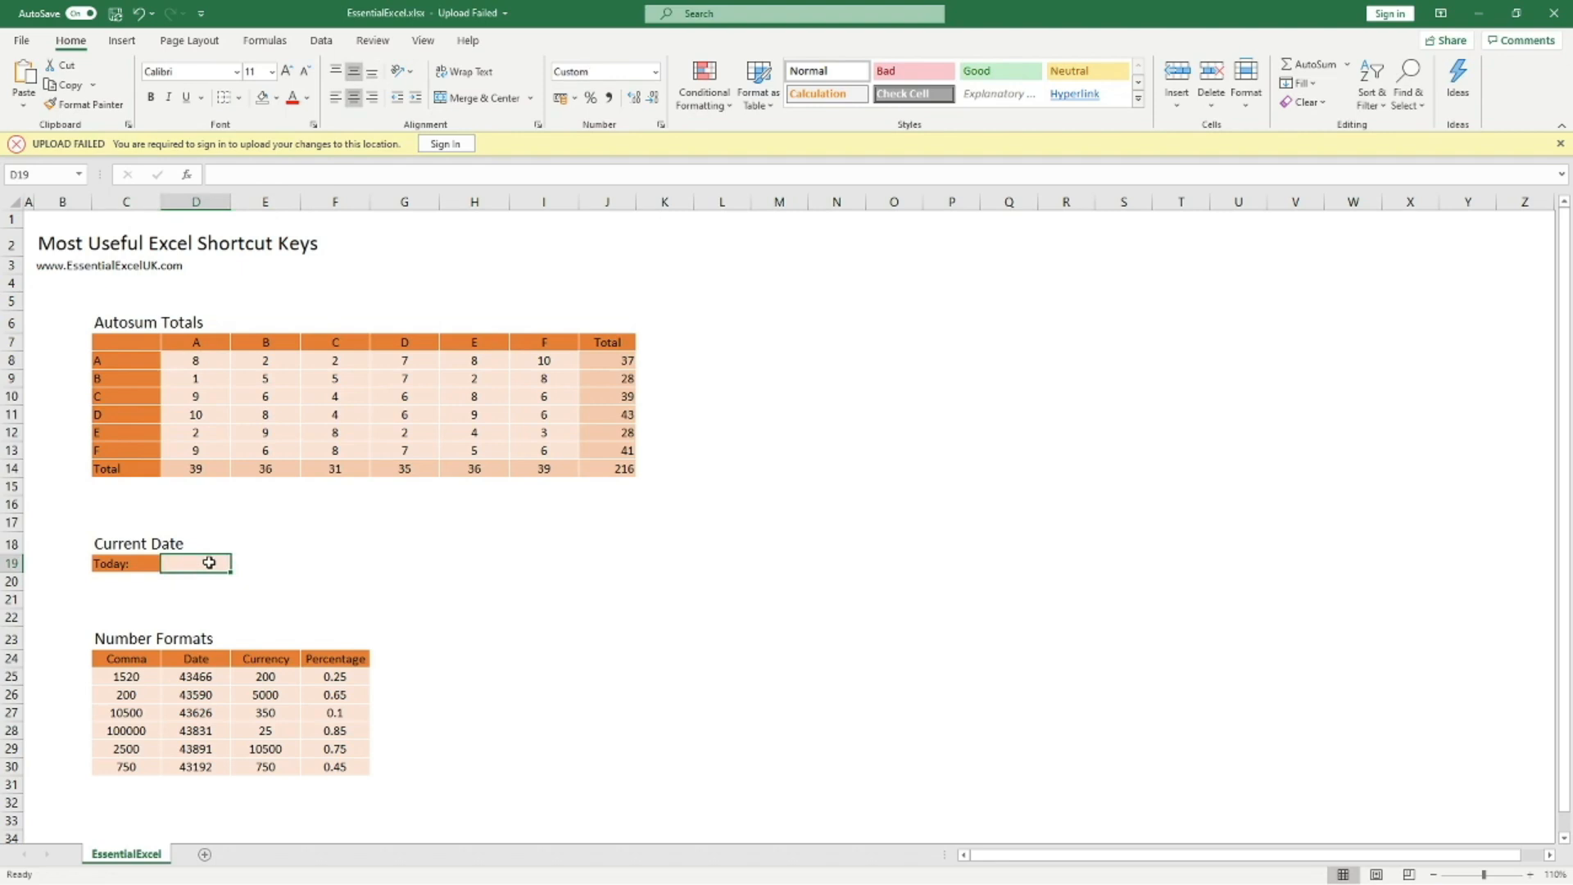
{"action": "key", "text": "shift+space"}
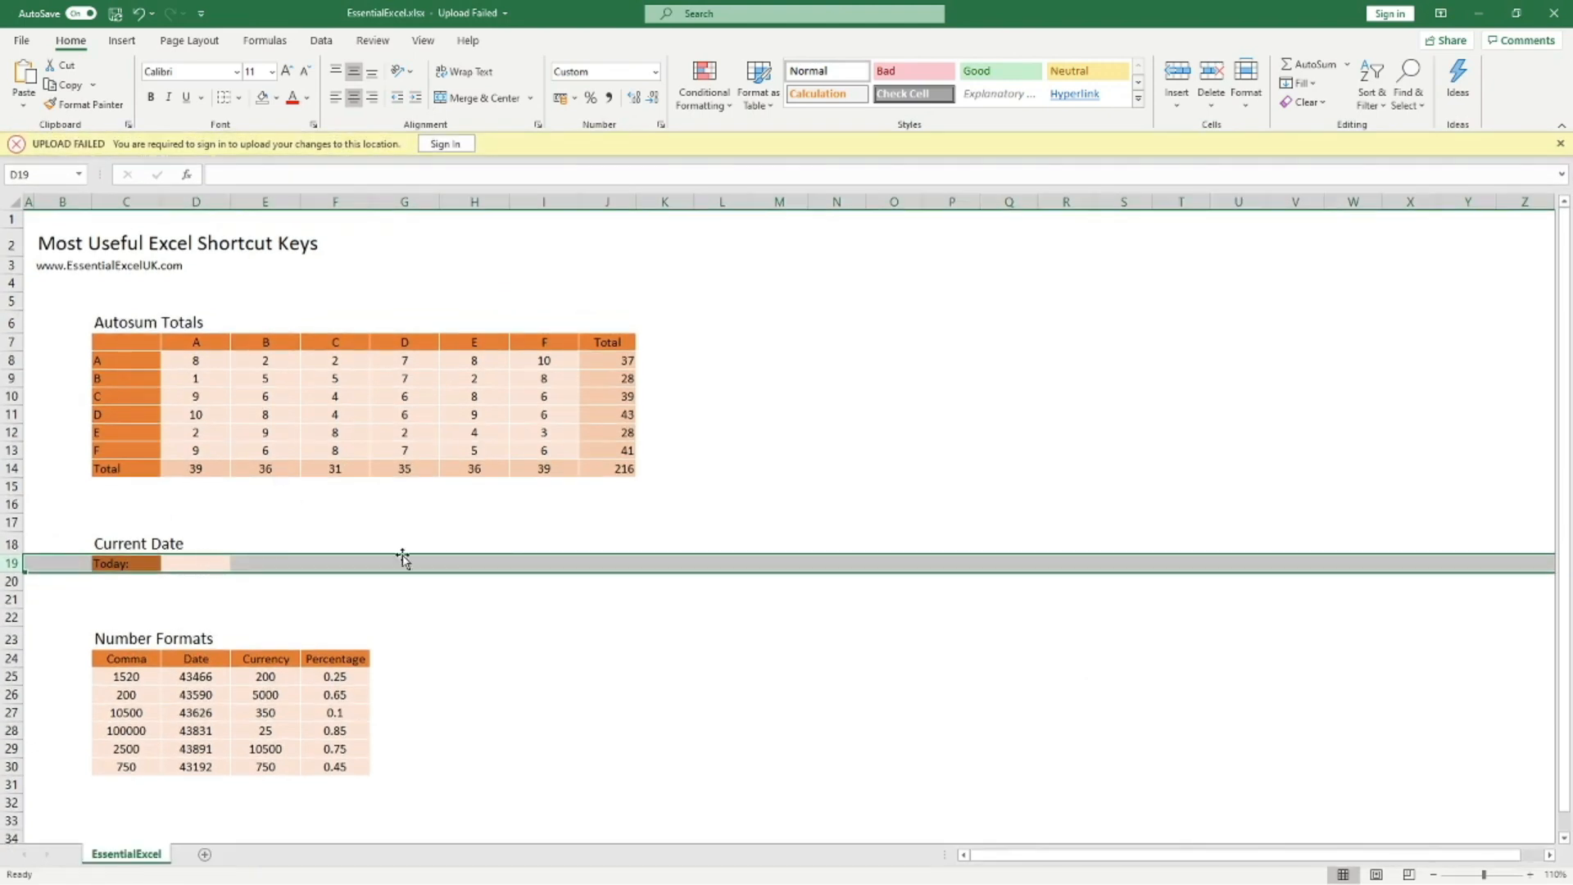
Step: Select the whole of column E starting from cell E19, and extend the selection to the entire worksheet
{"action": "left_click", "coordinate": [282, 564]}
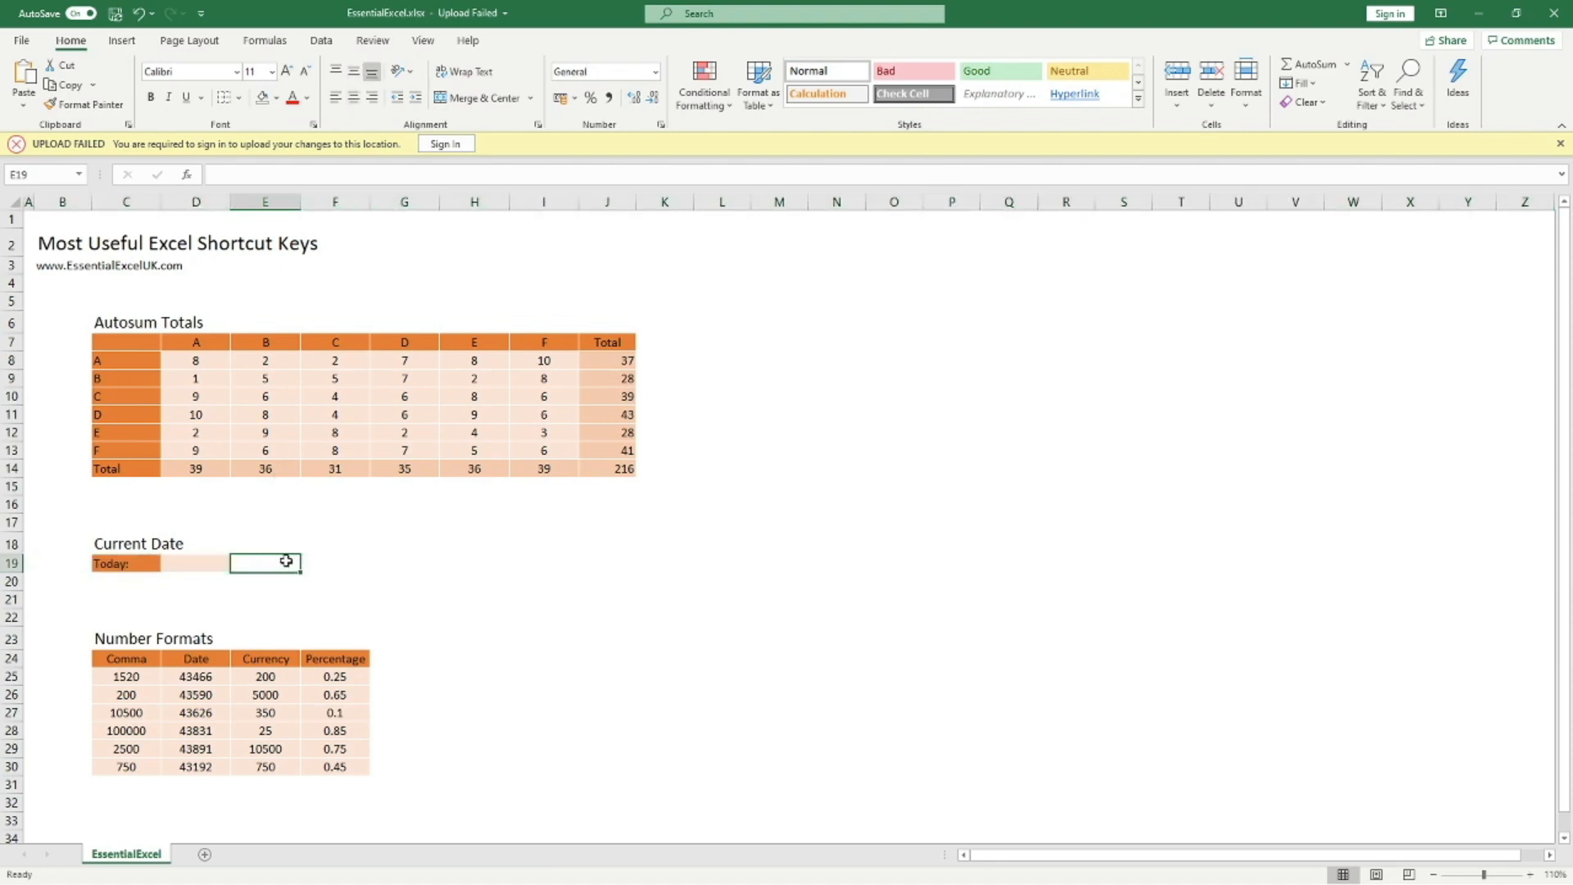
{"action": "key", "text": "ctrl+space"}
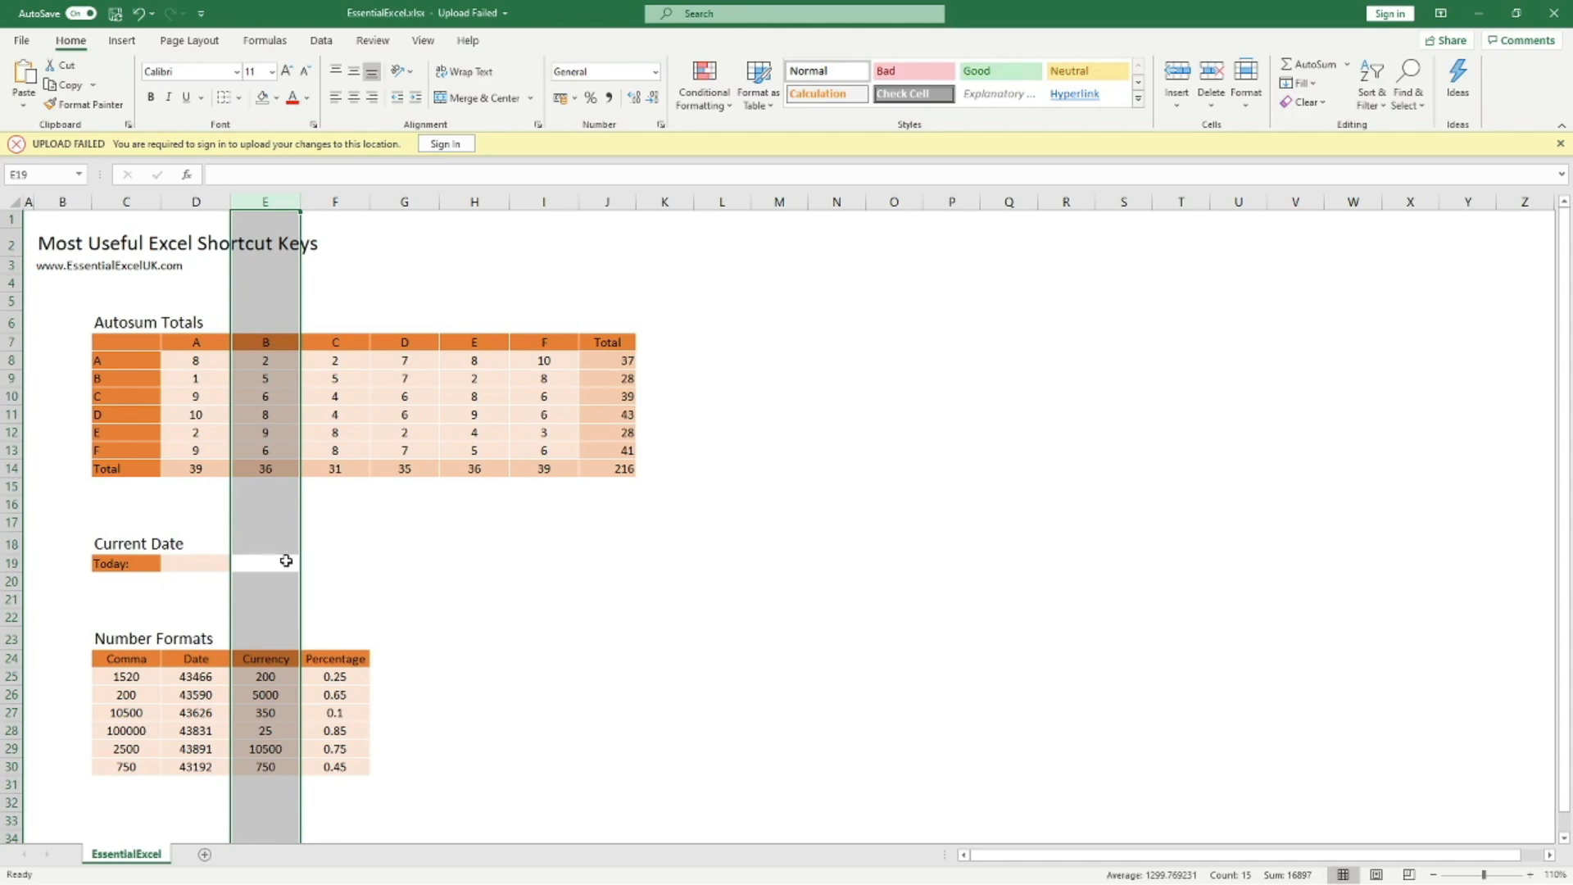
{"action": "key", "text": "ctrl+a"}
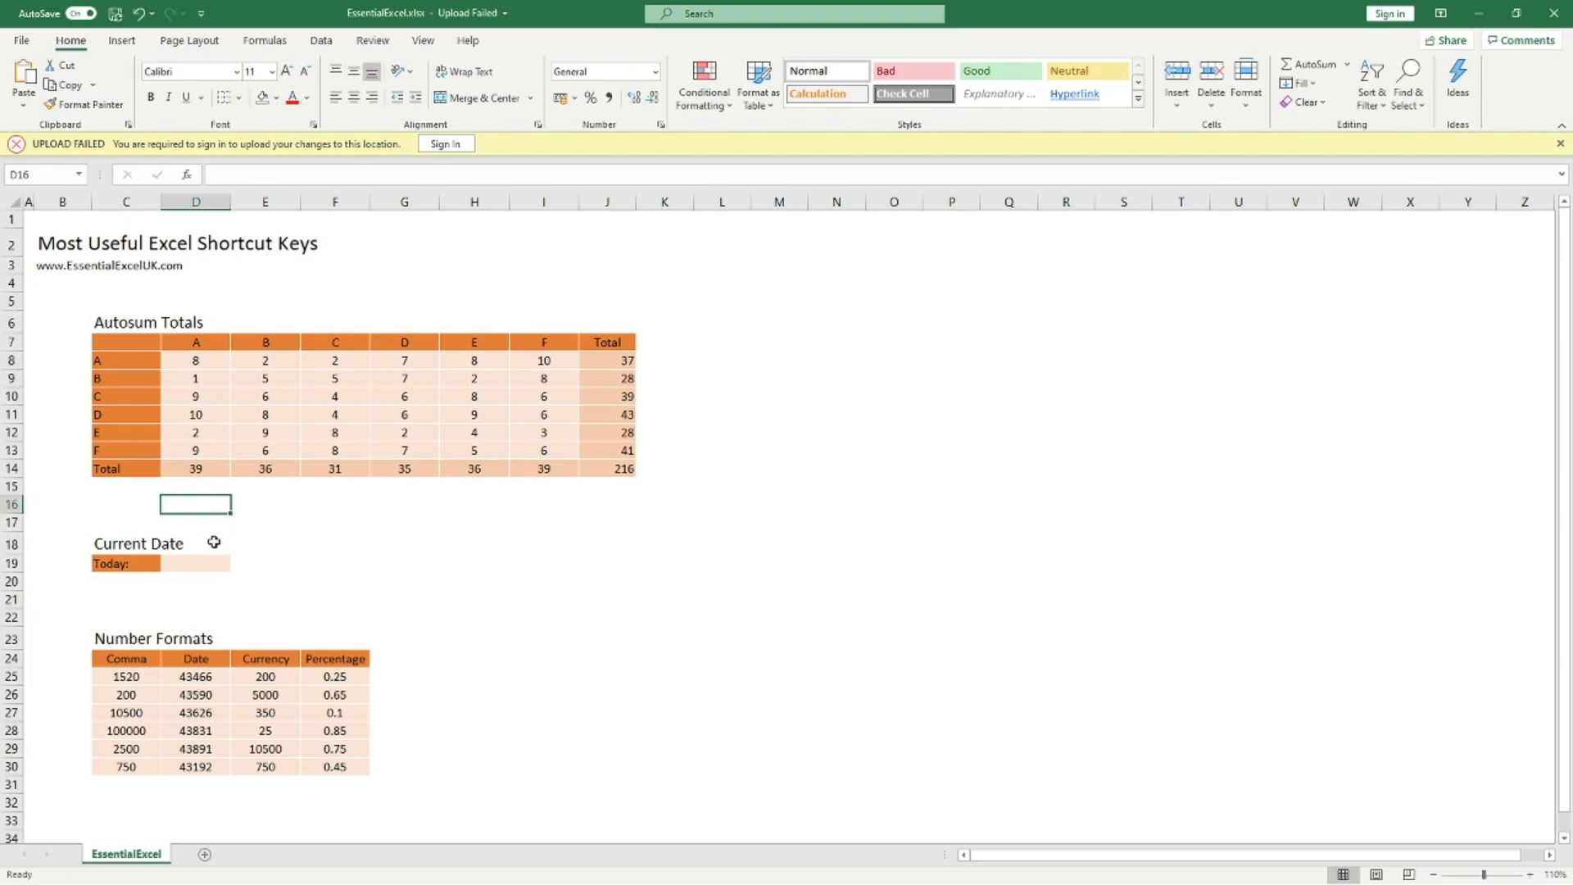
Step: Hide row 21 and undo the hiding, doing this twice
{"action": "left_click", "coordinate": [220, 595]}
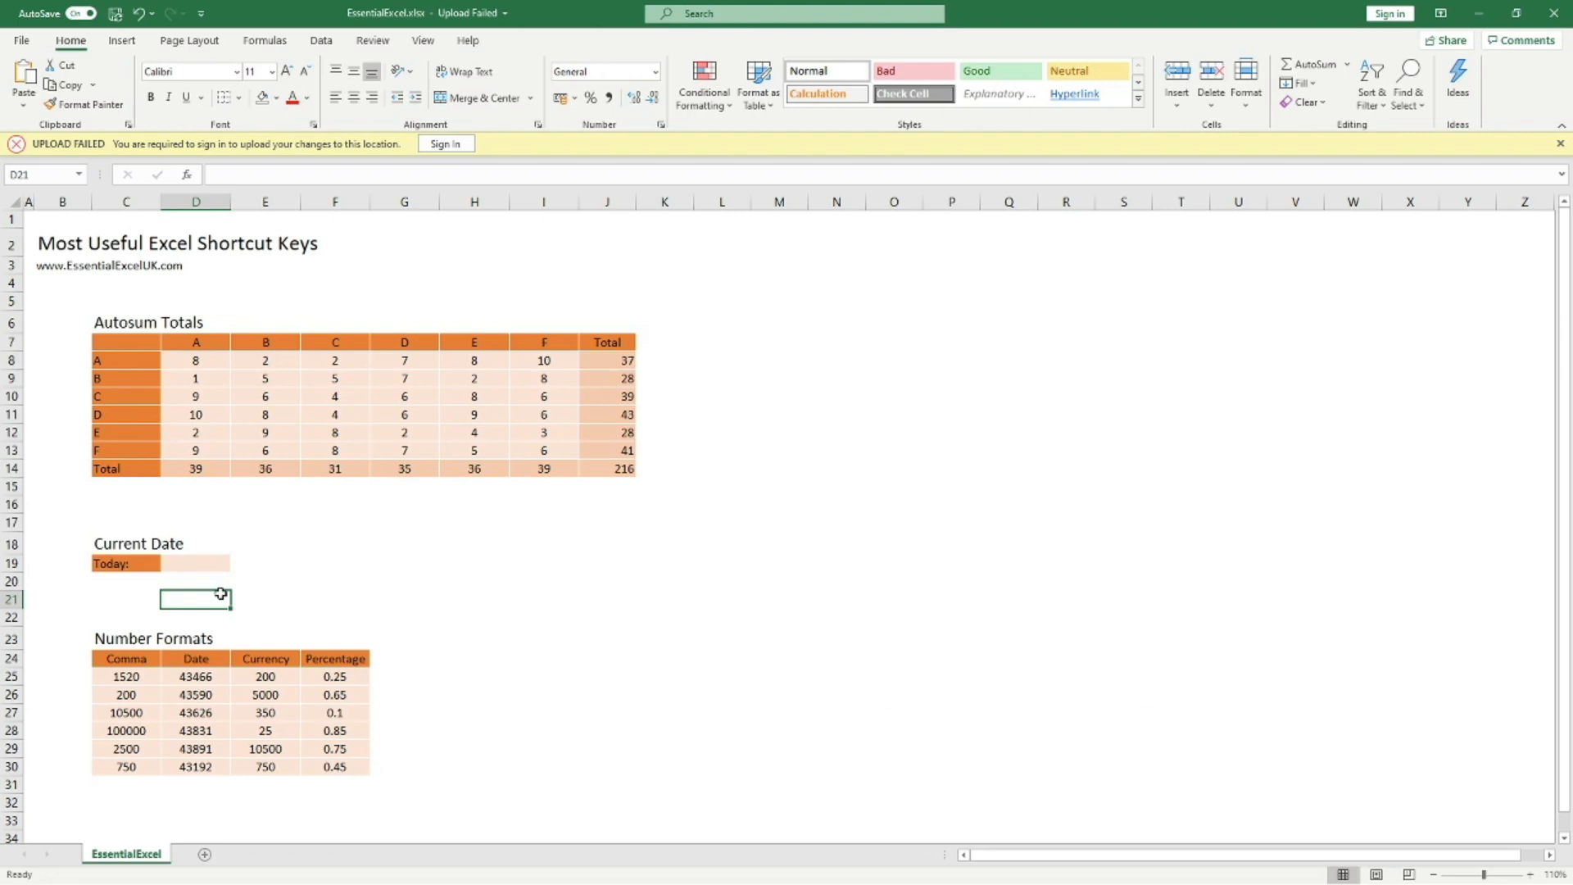
{"action": "key", "text": "ctrl+9"}
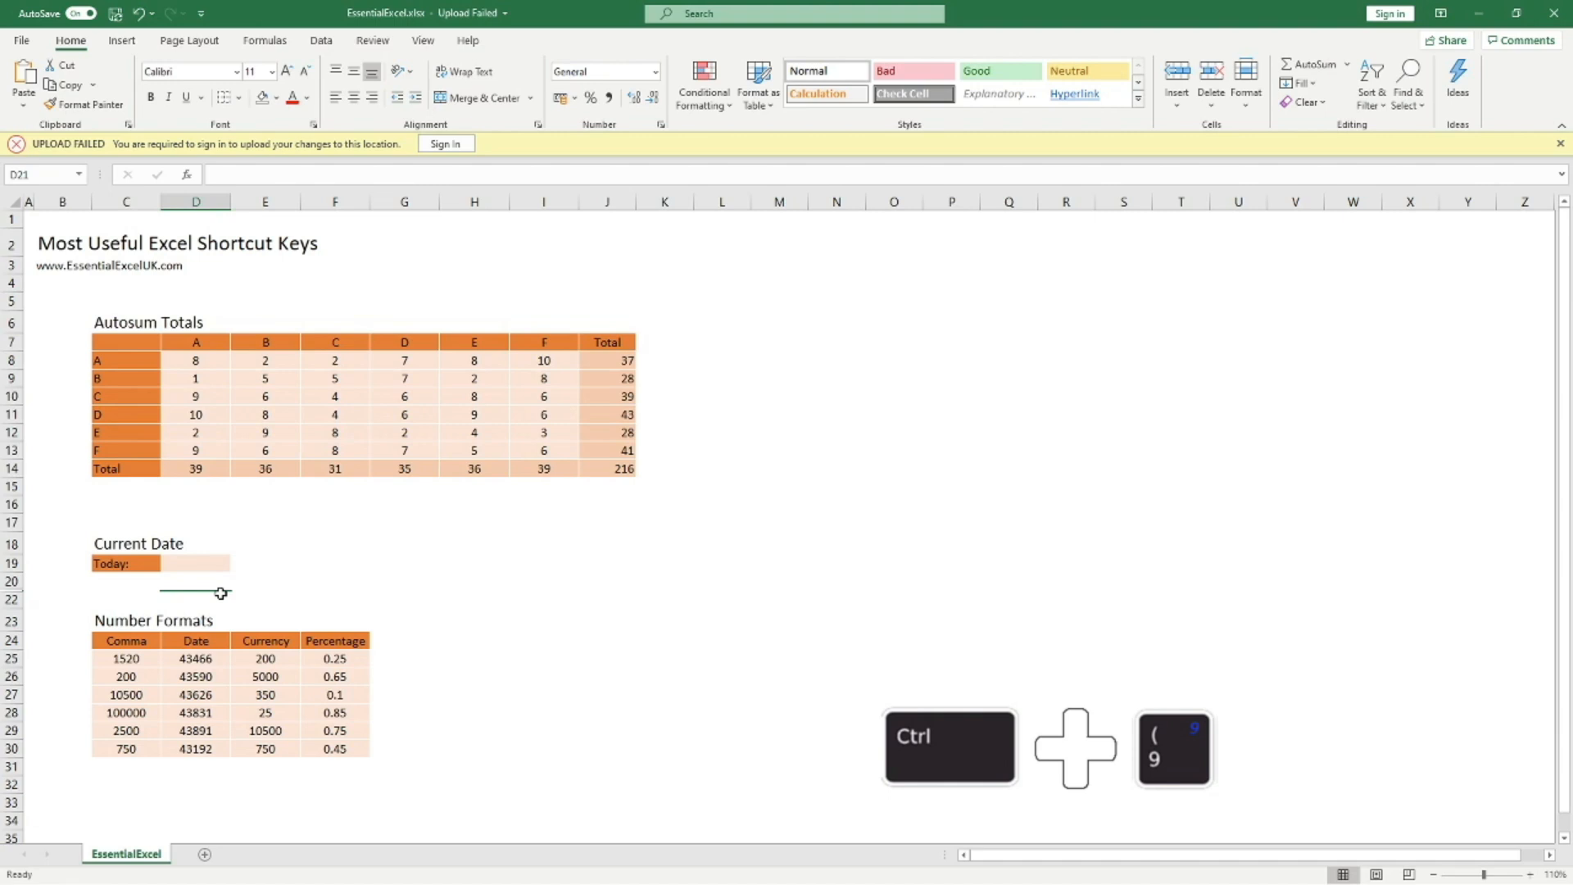
{"action": "key", "text": "ctrl+z"}
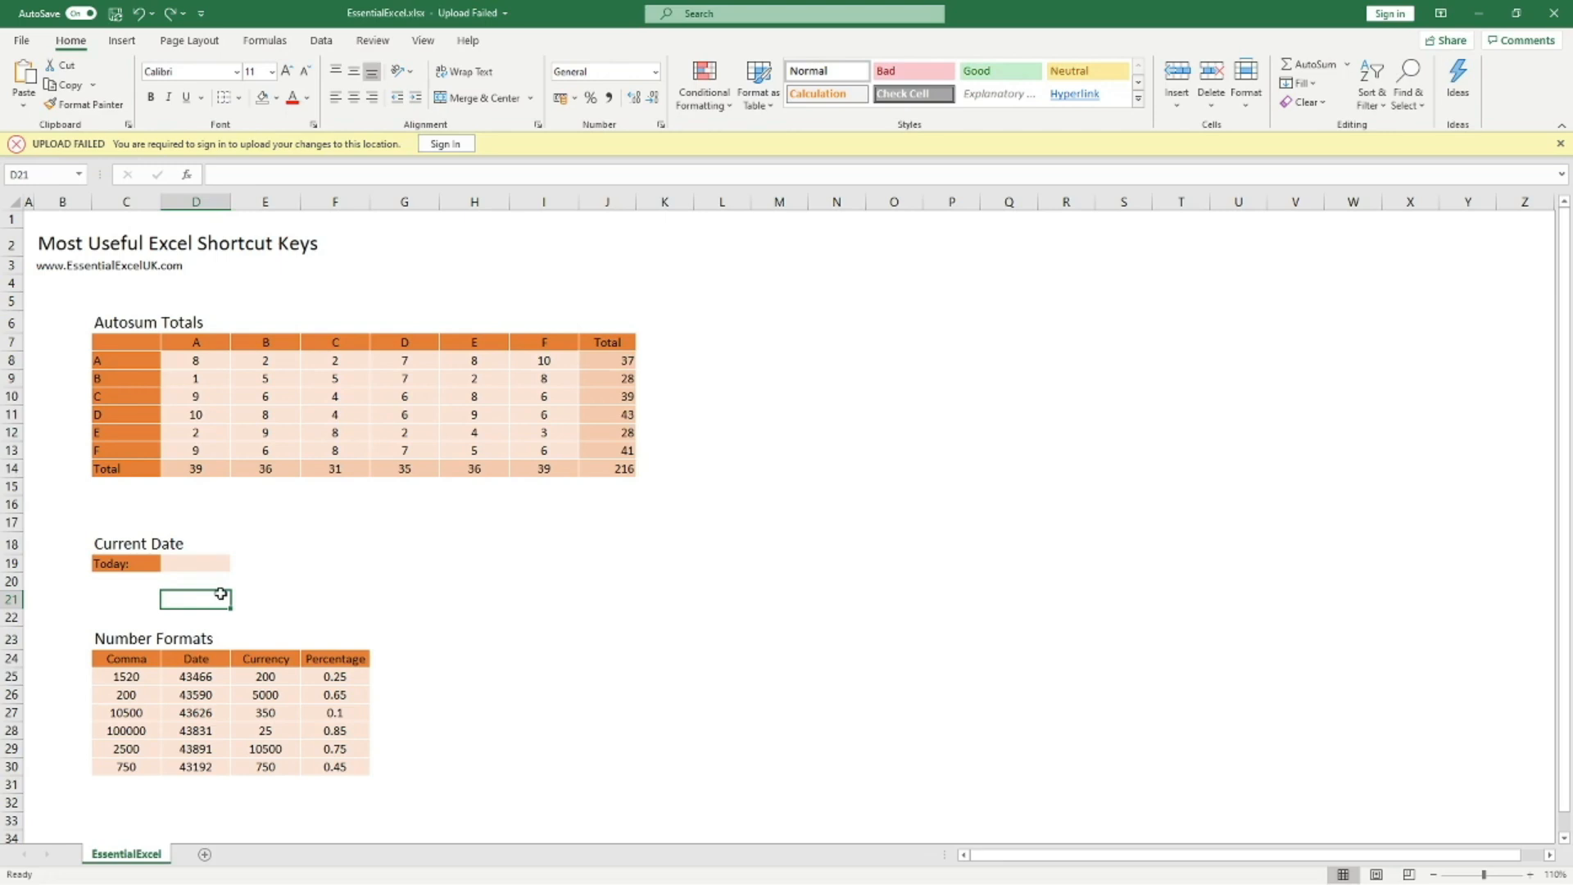
{"action": "key", "text": "ctrl+9"}
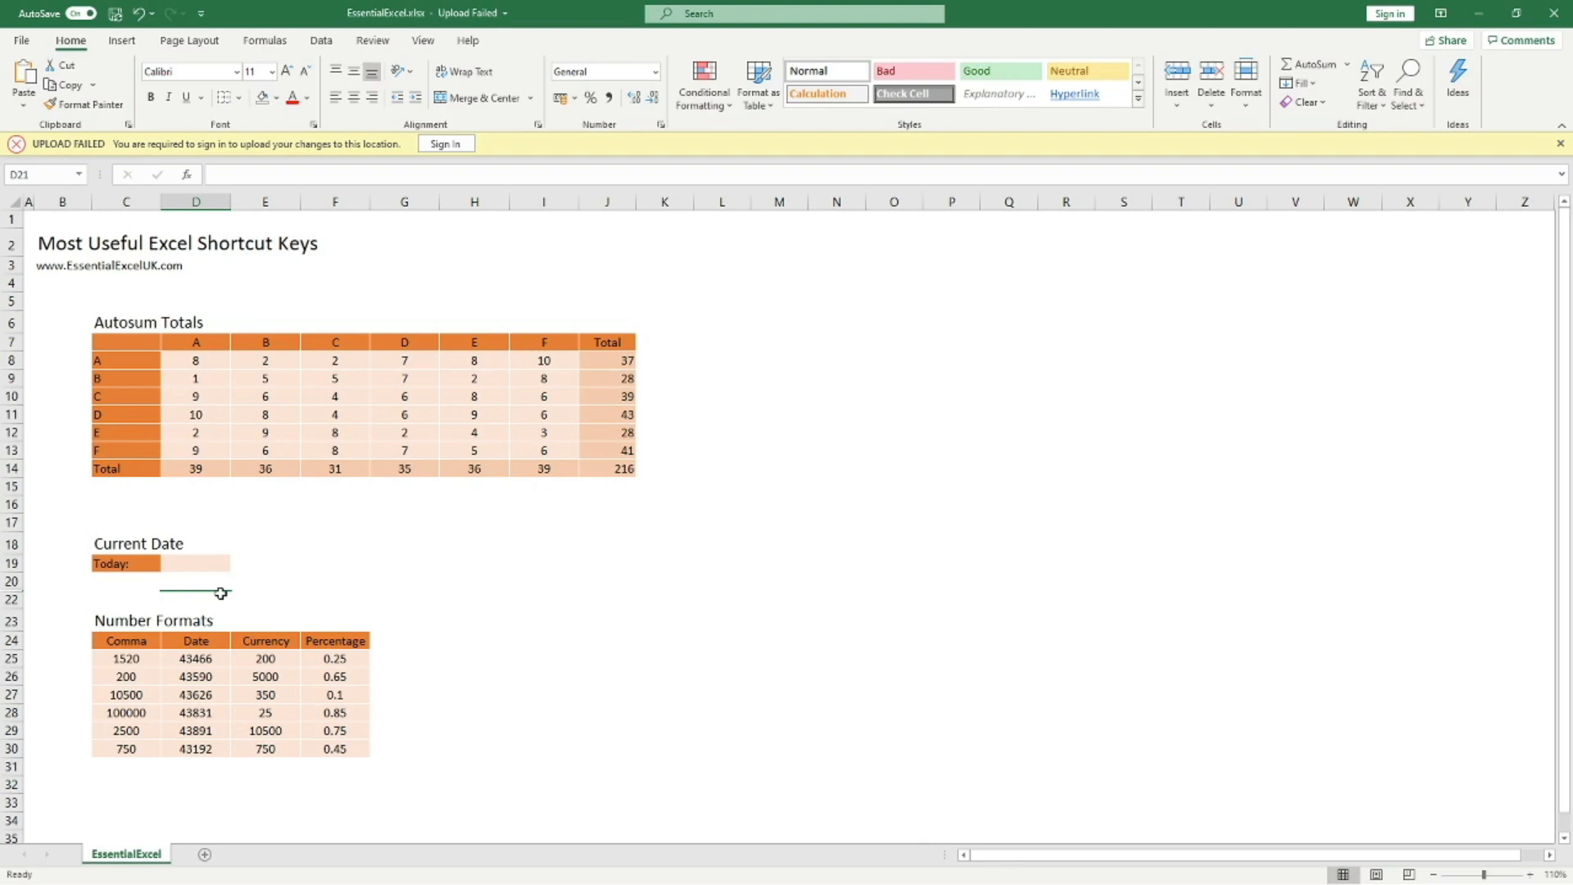
{"action": "key", "text": "ctrl+z"}
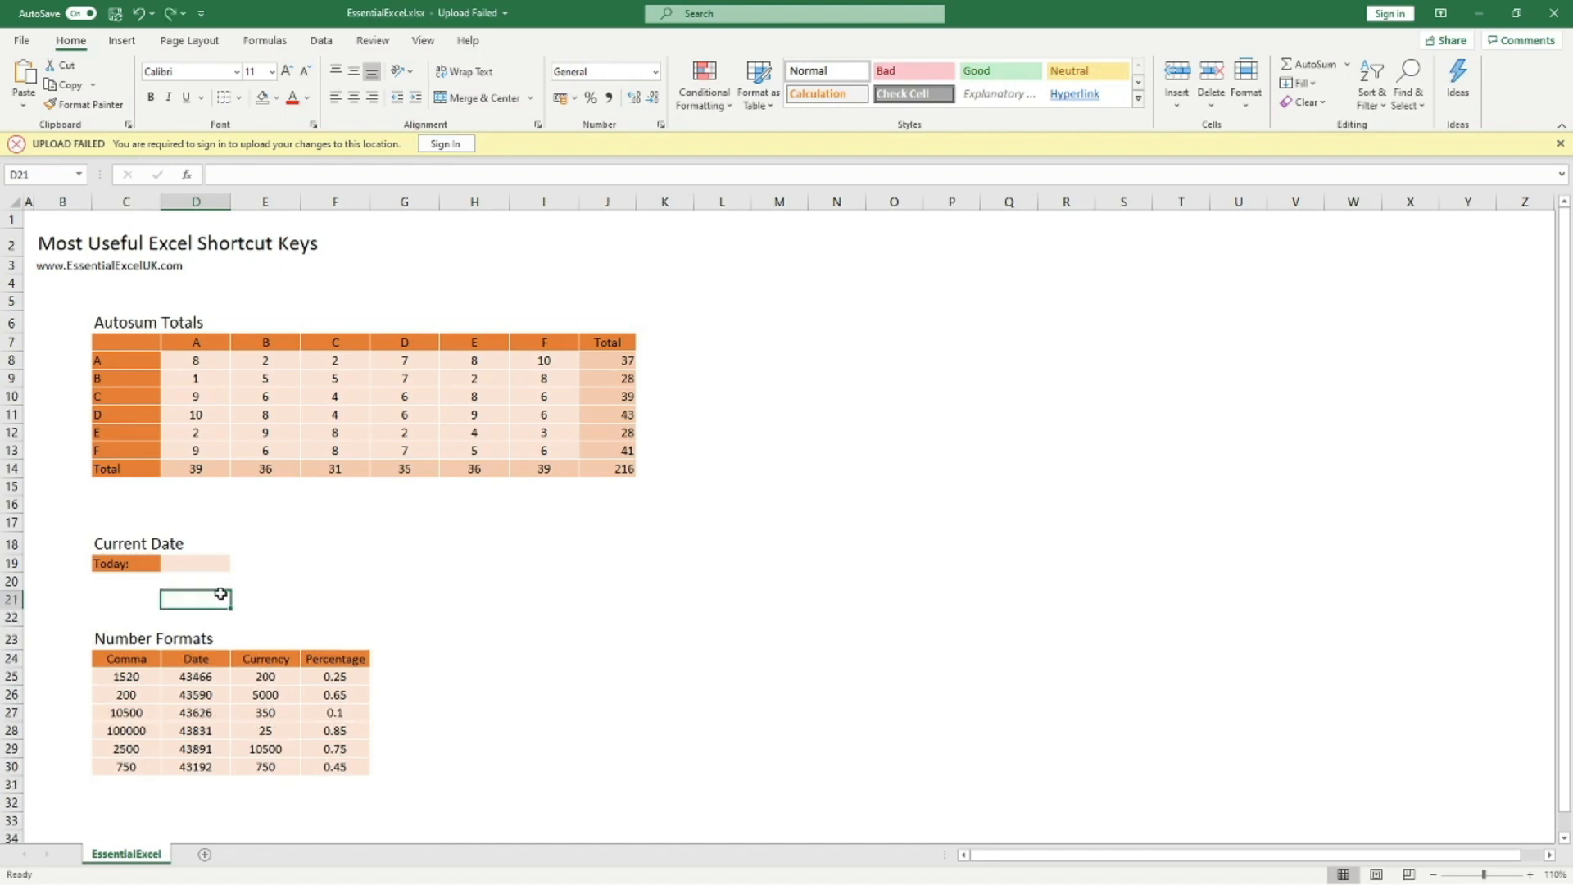
Step: Hide column F starting from cell F19 and undo the hiding
{"action": "left_click", "coordinate": [324, 561]}
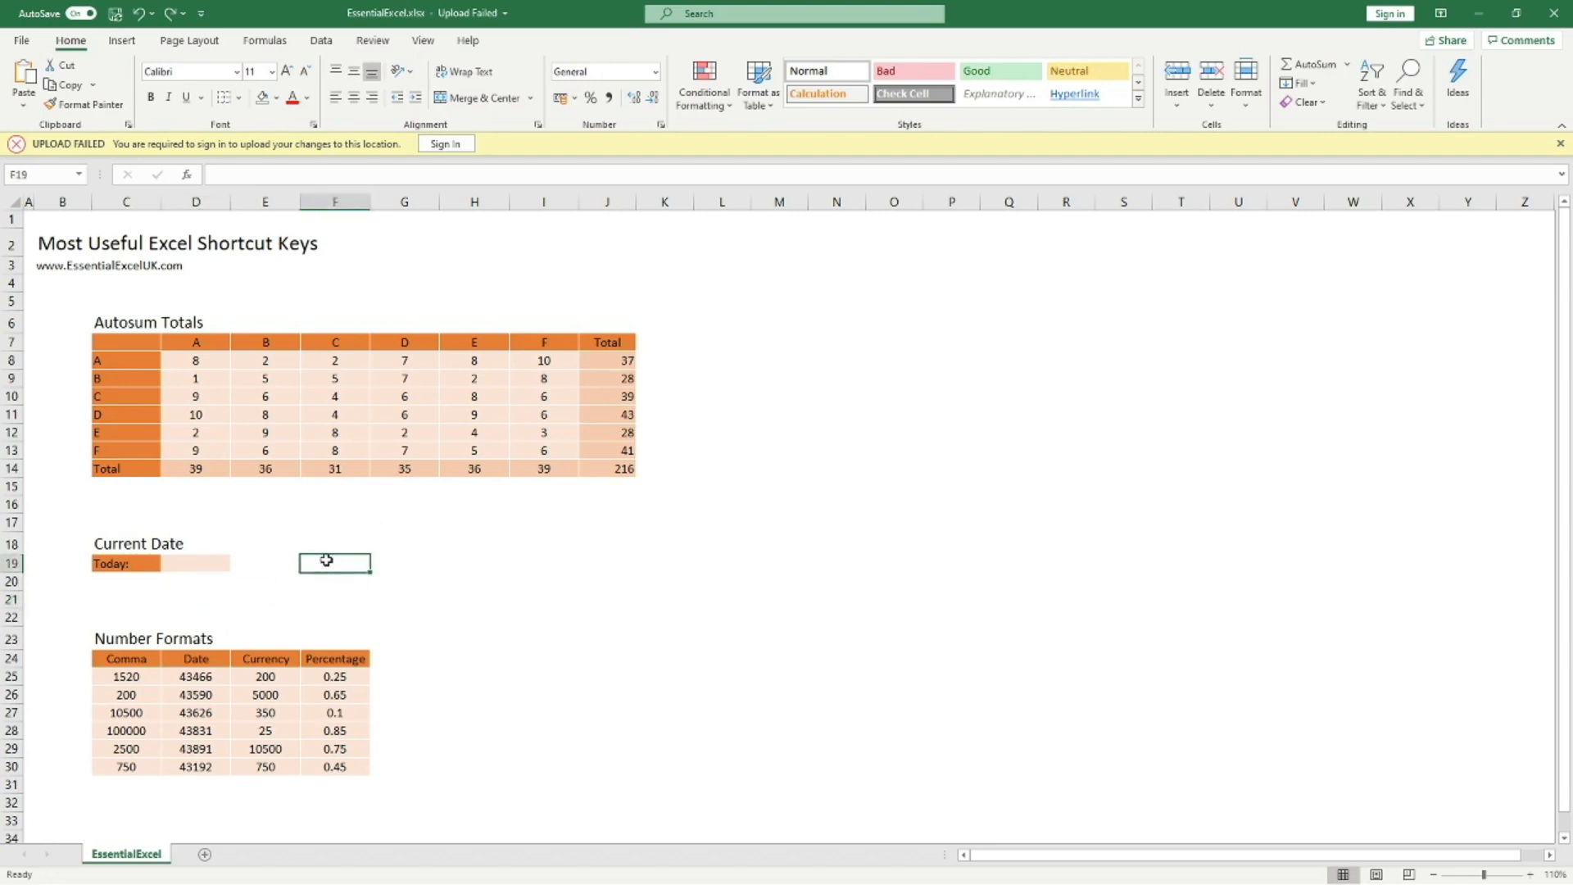
{"action": "key", "text": "ctrl+0"}
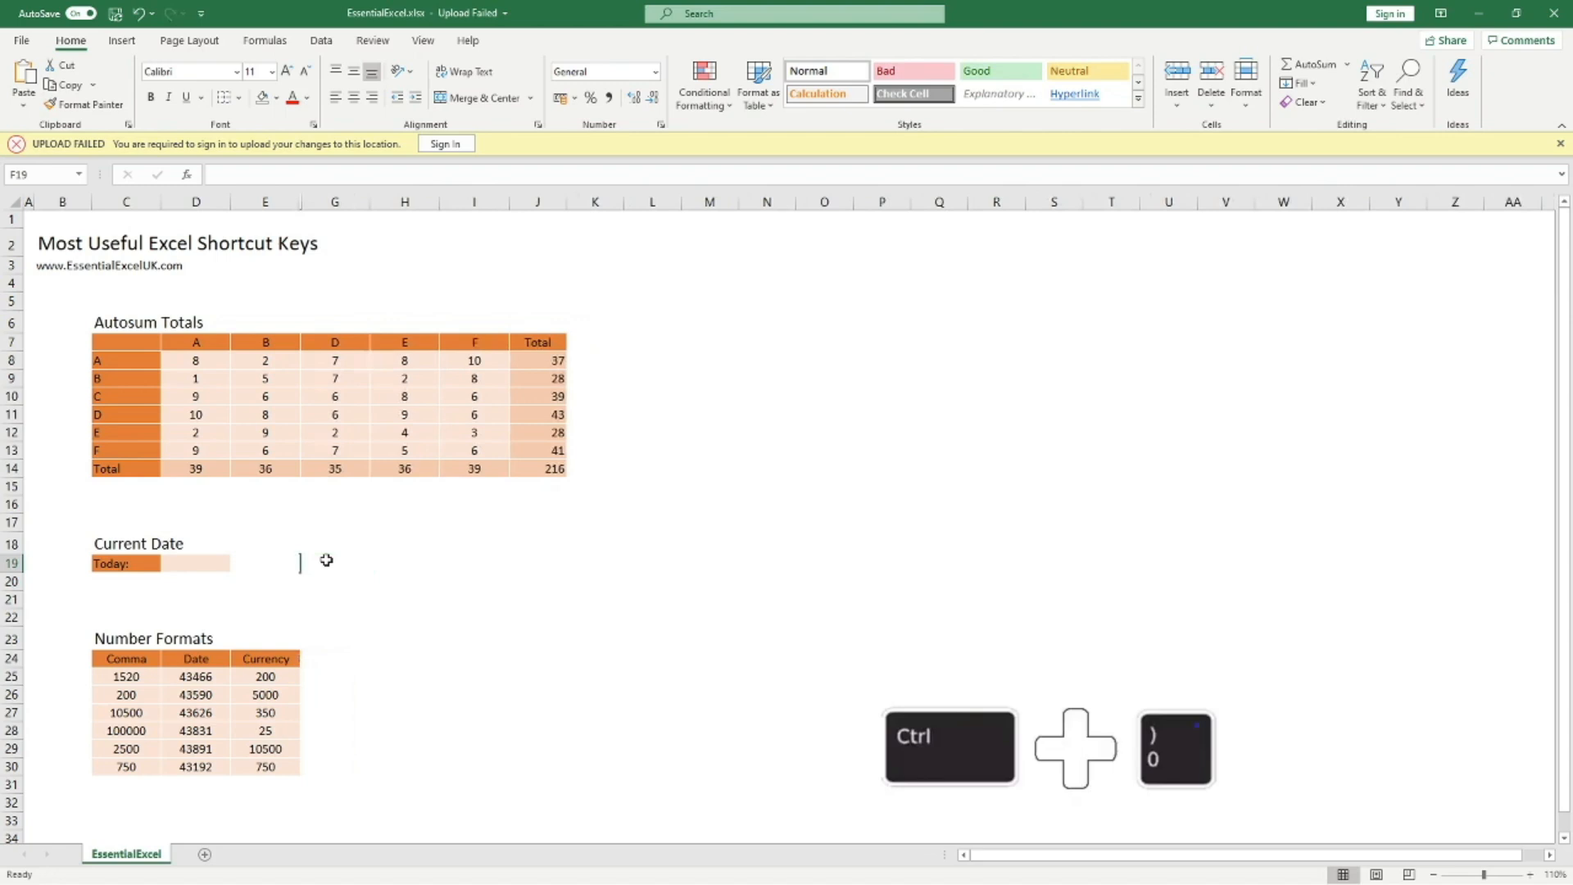
{"action": "key", "text": "ctrl+z"}
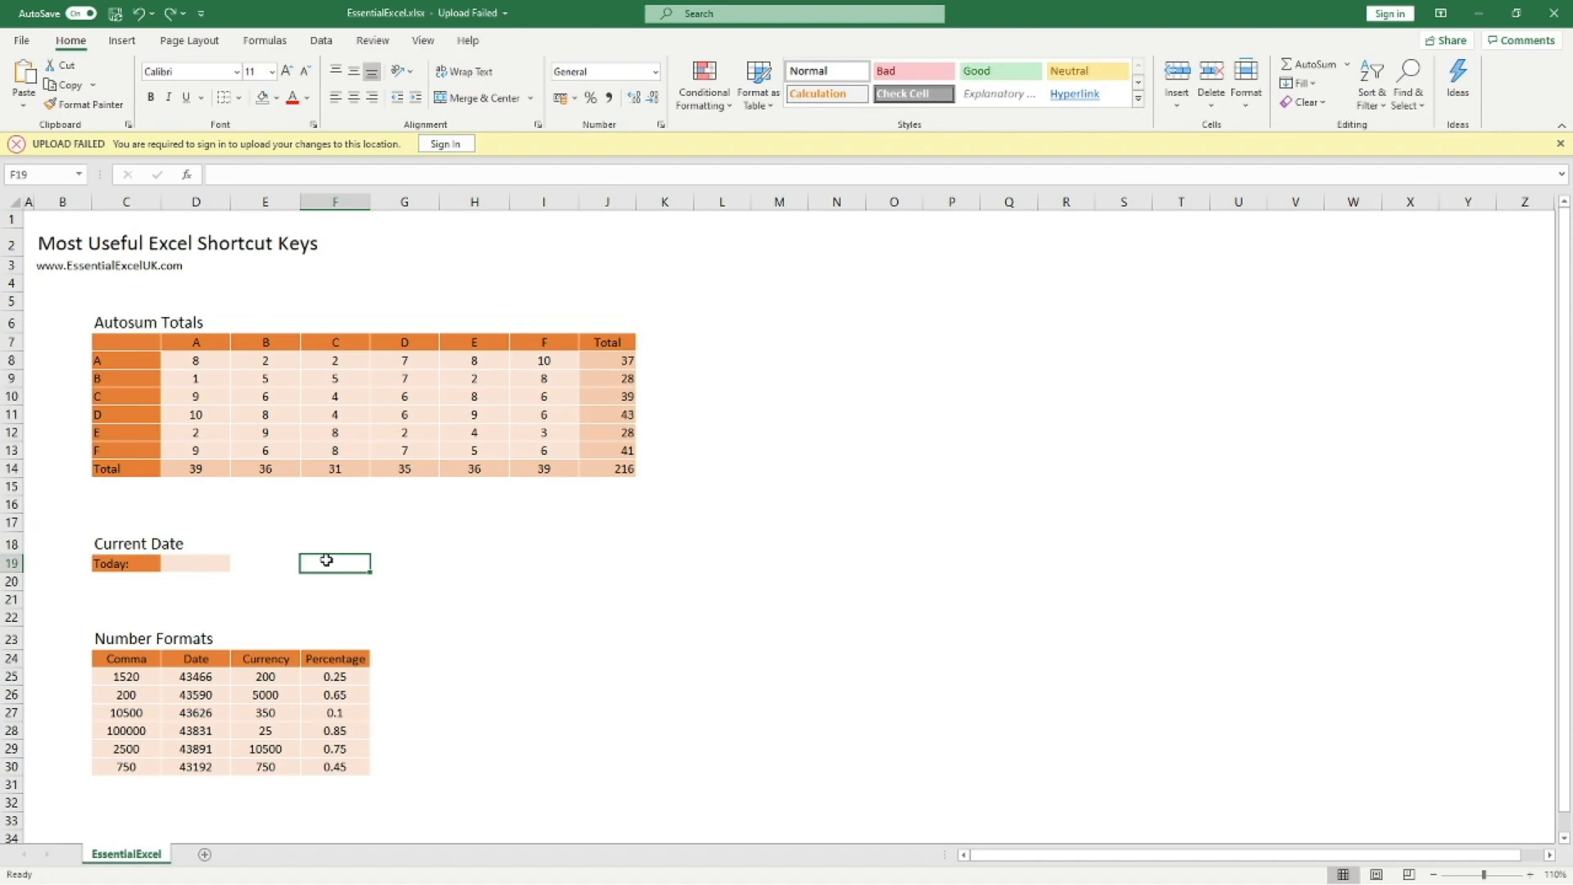
Step: Hide row 19, which holds the Today label, starting from cell F19
{"action": "left_click", "coordinate": [342, 597]}
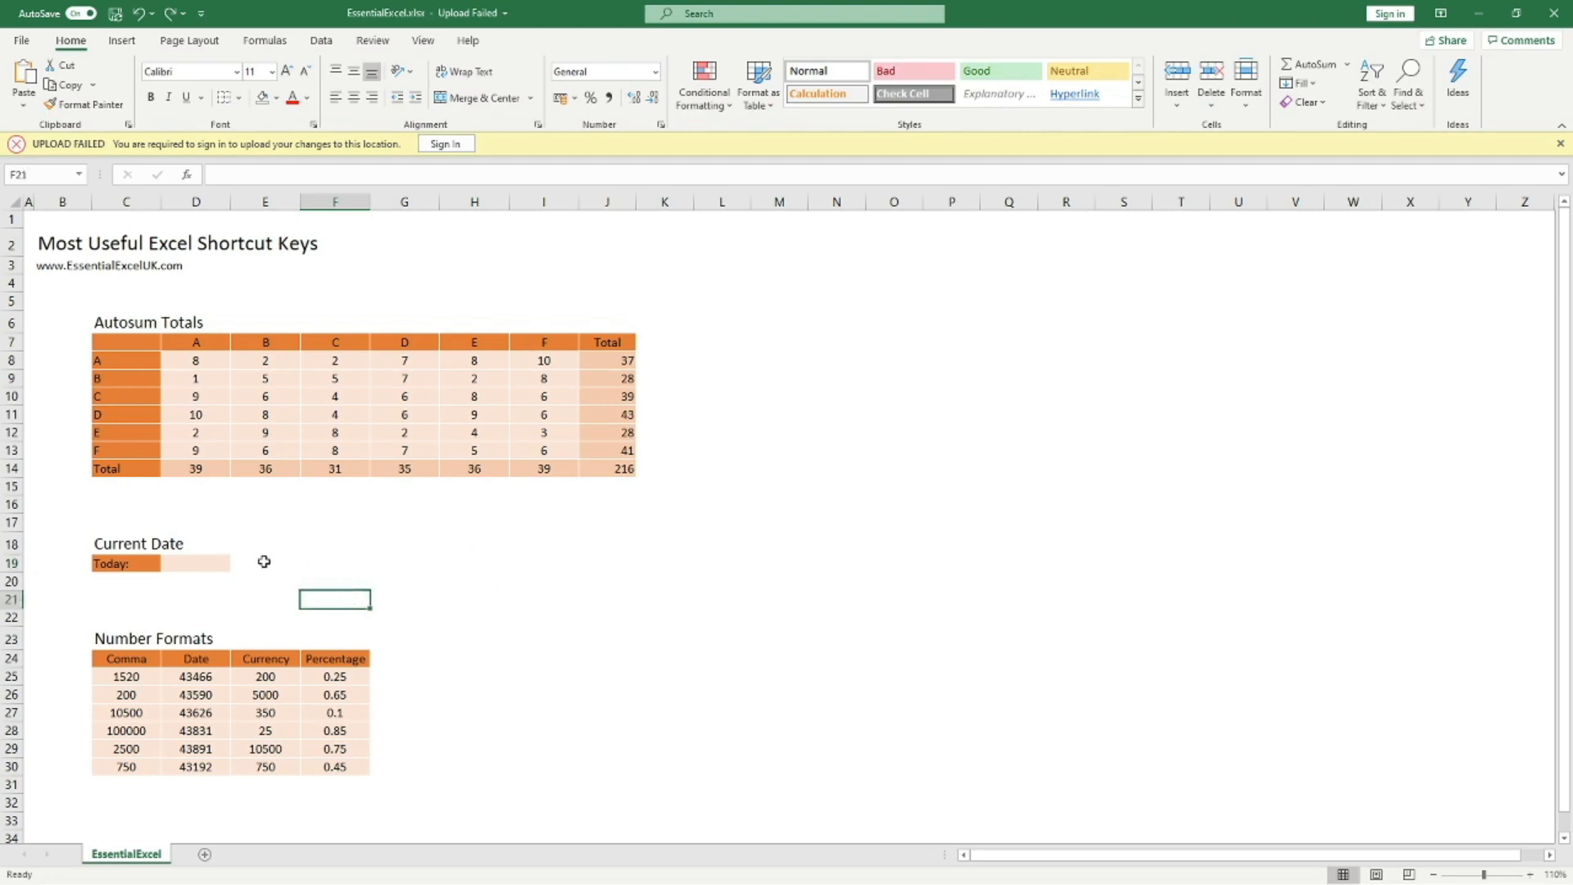
{"action": "left_click", "coordinate": [127, 564]}
{"action": "left_click", "coordinate": [345, 560]}
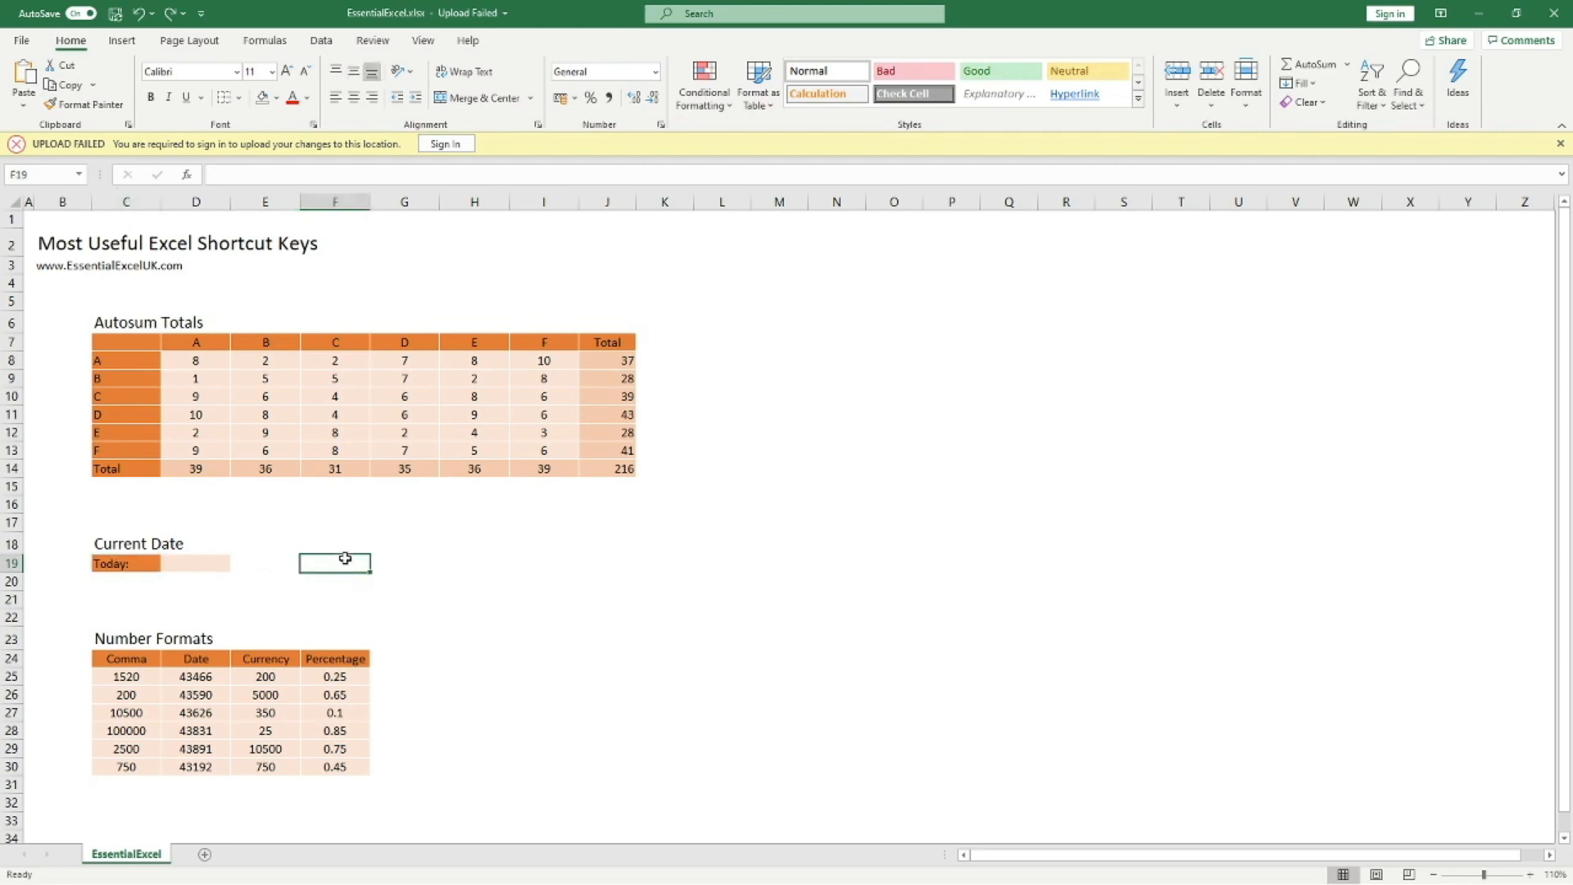
{"action": "key", "text": "shift+space"}
{"action": "key", "text": "ctrl+minus"}
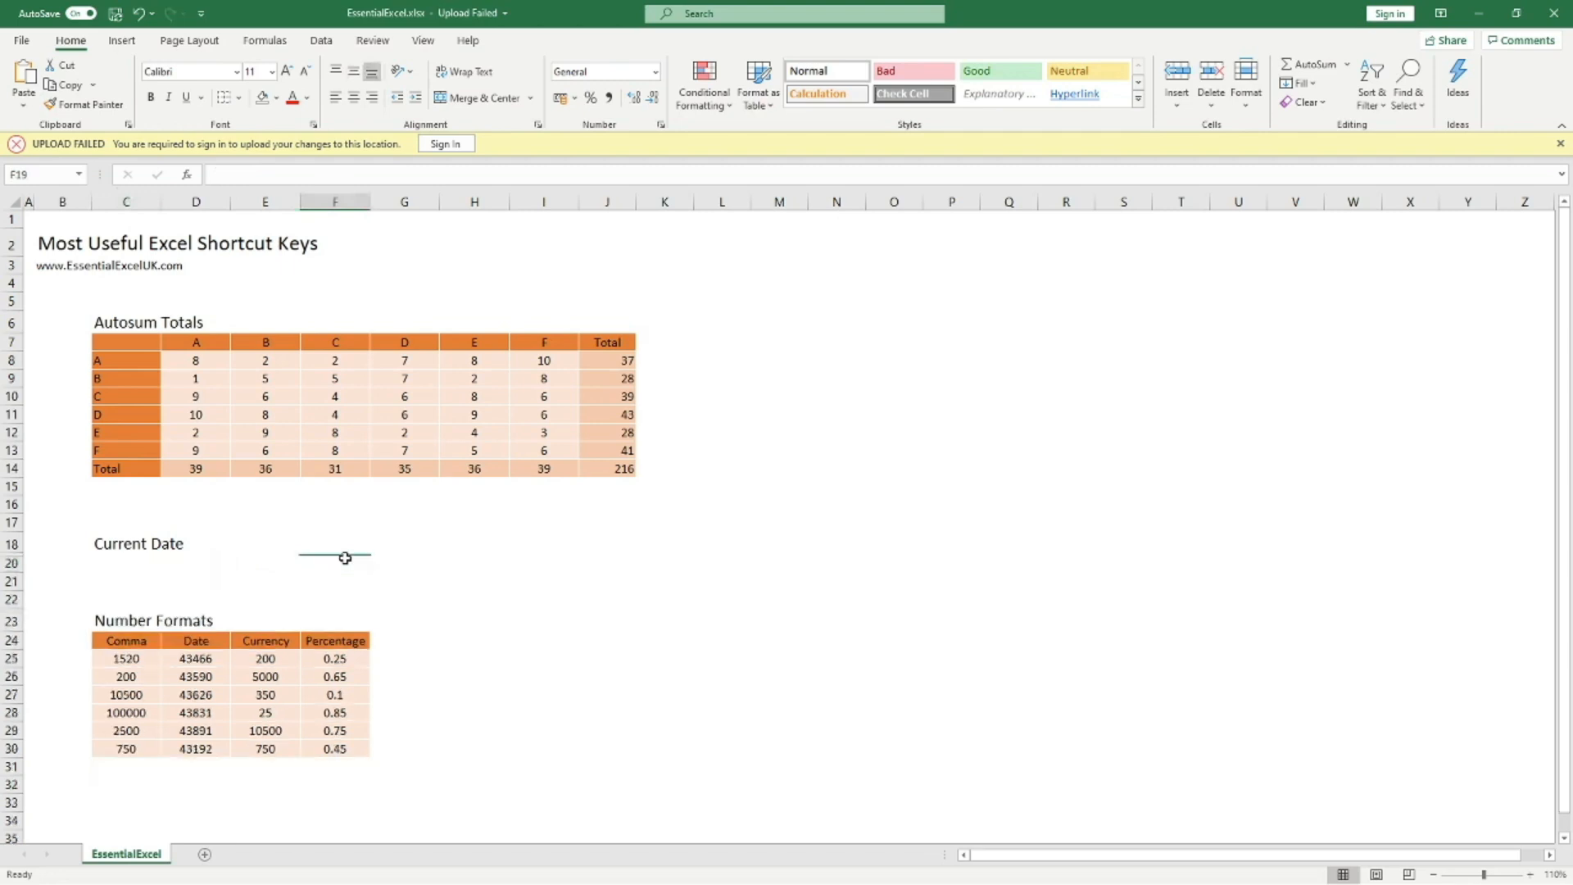
Step: Undo the hiding of row 19
{"action": "key", "text": "ctrl+z"}
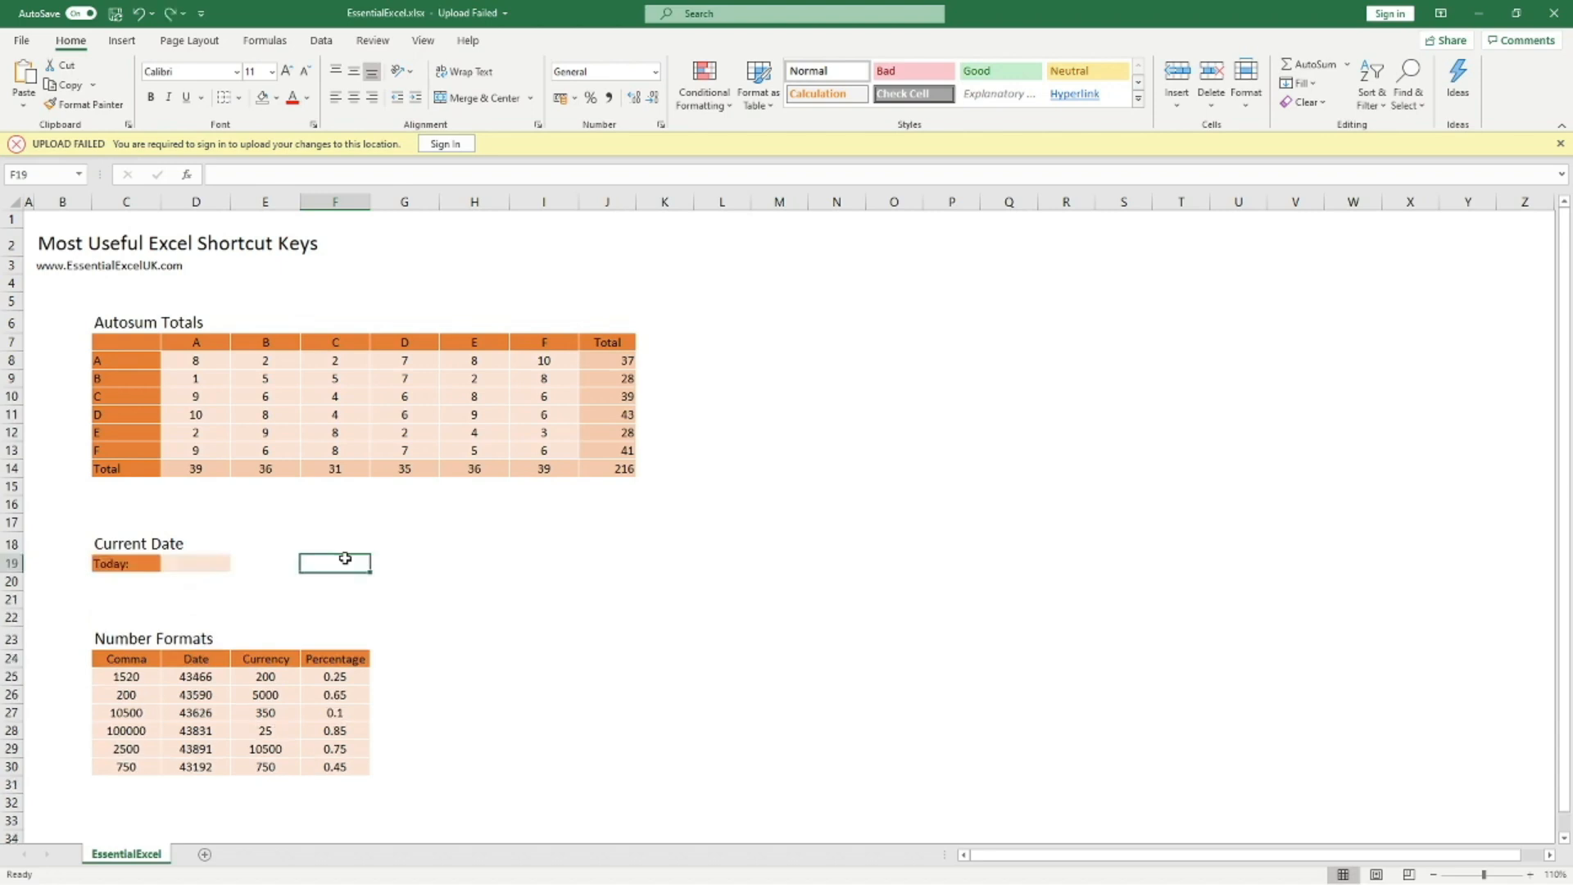
Step: Delete the whole of row 19 starting from cell F19 and undo the deletion
{"action": "key", "text": "shift+space"}
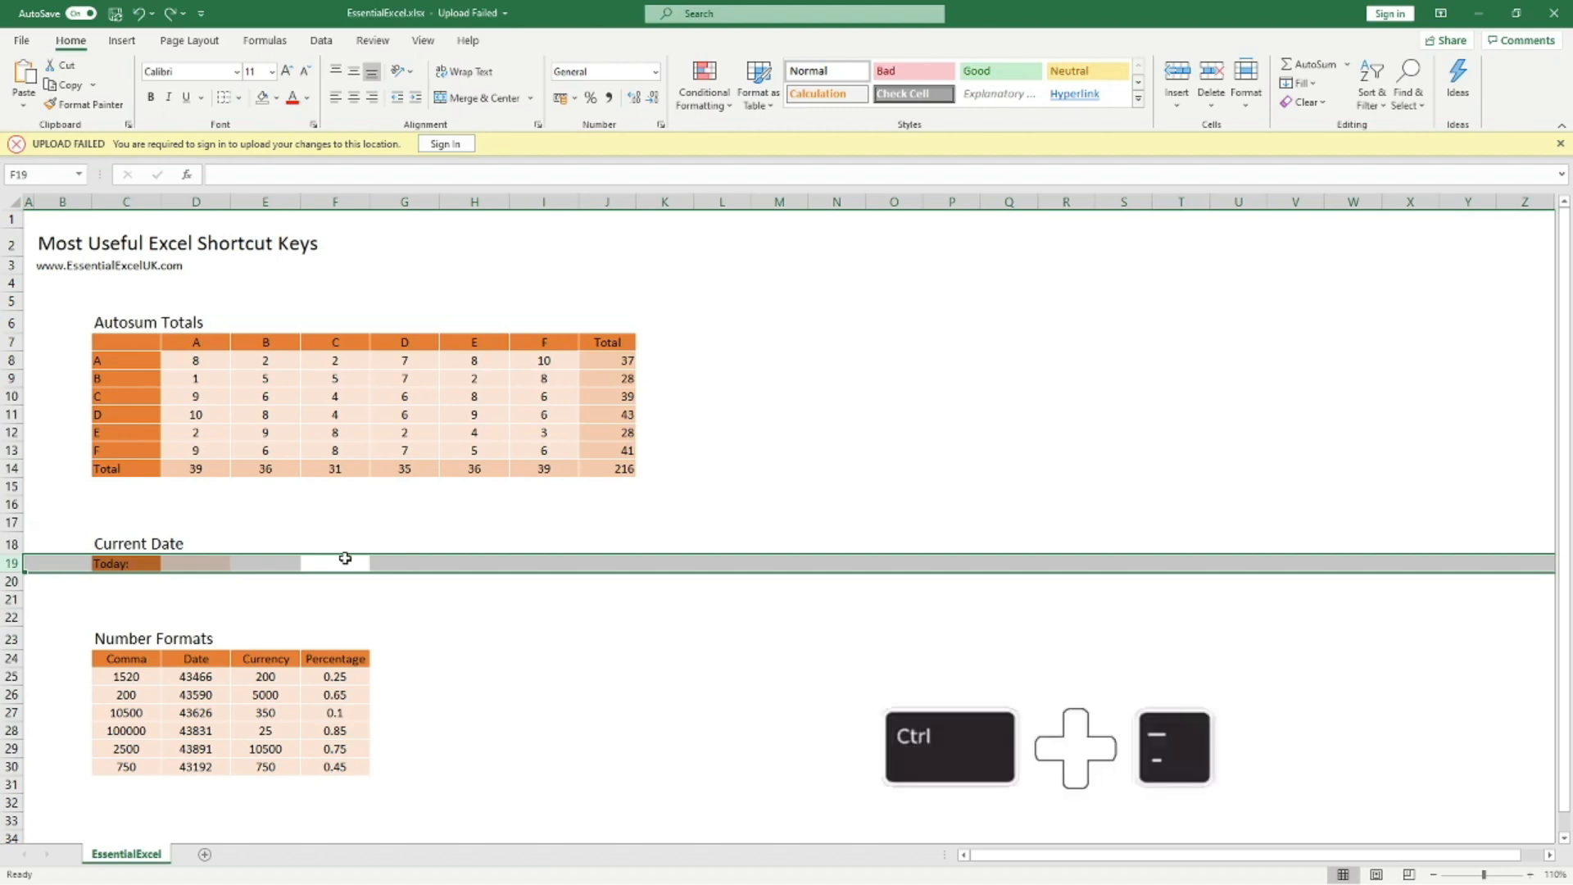
{"action": "key", "text": "ctrl+minus"}
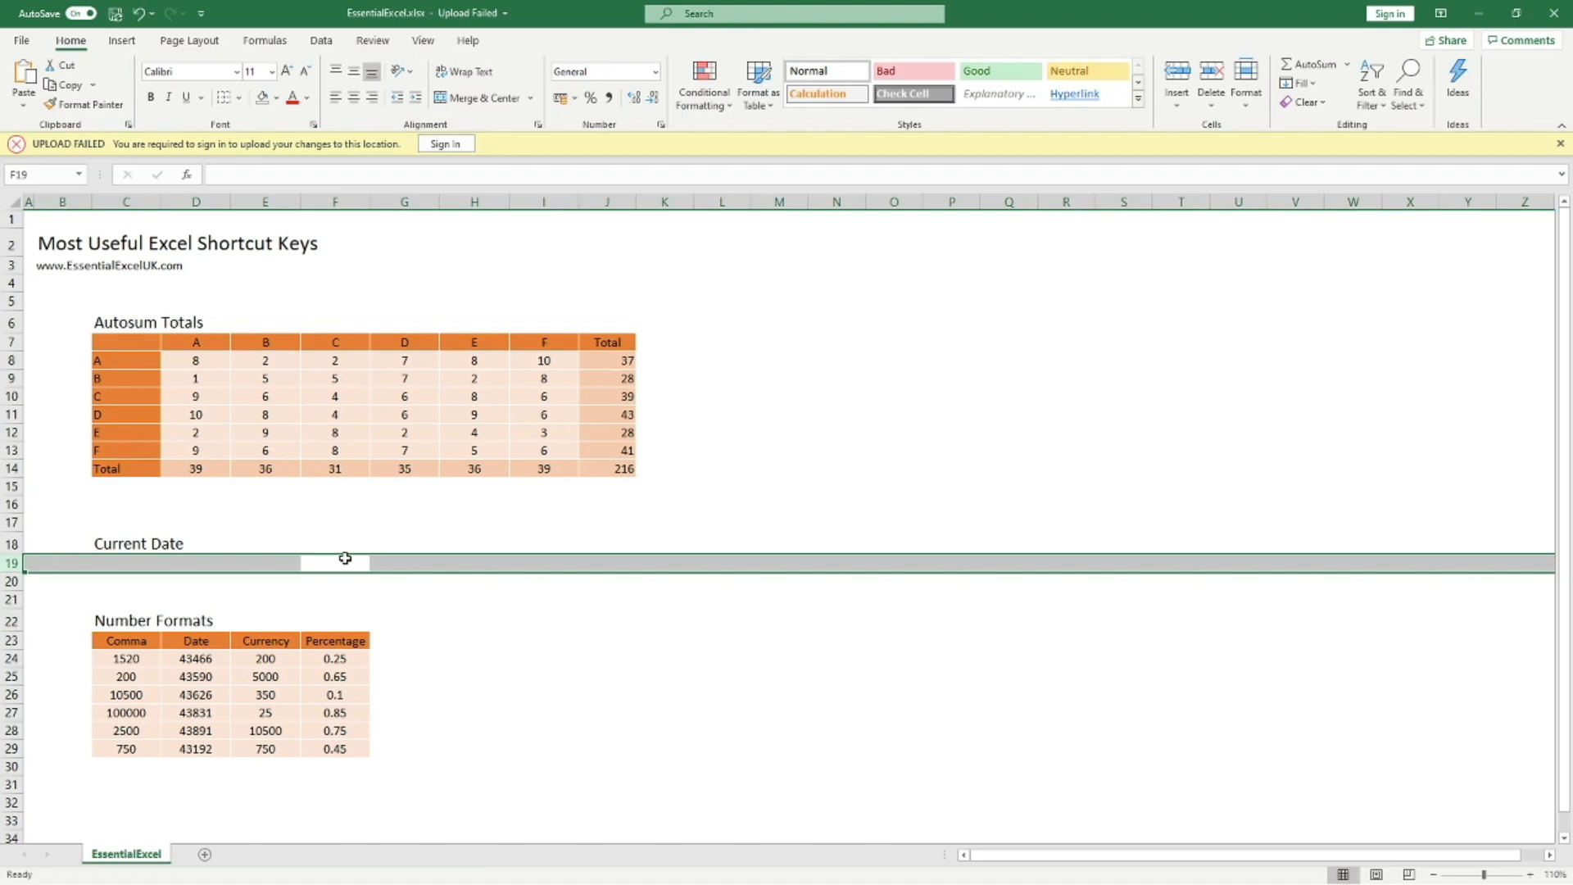
{"action": "key", "text": "ctrl+z"}
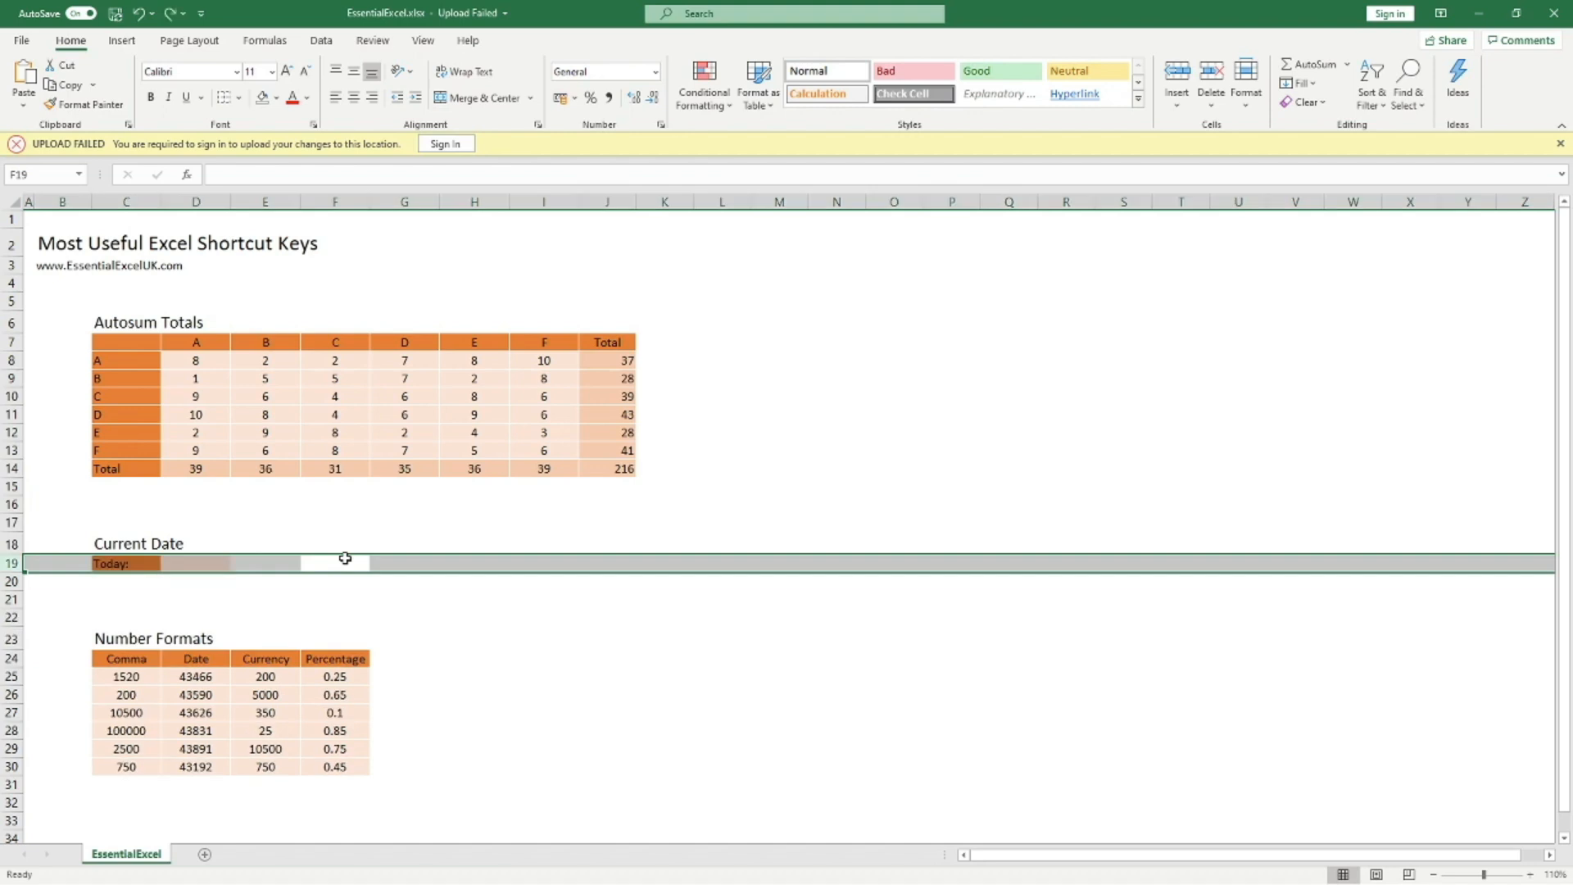
{"action": "key", "text": "ctrl+a"}
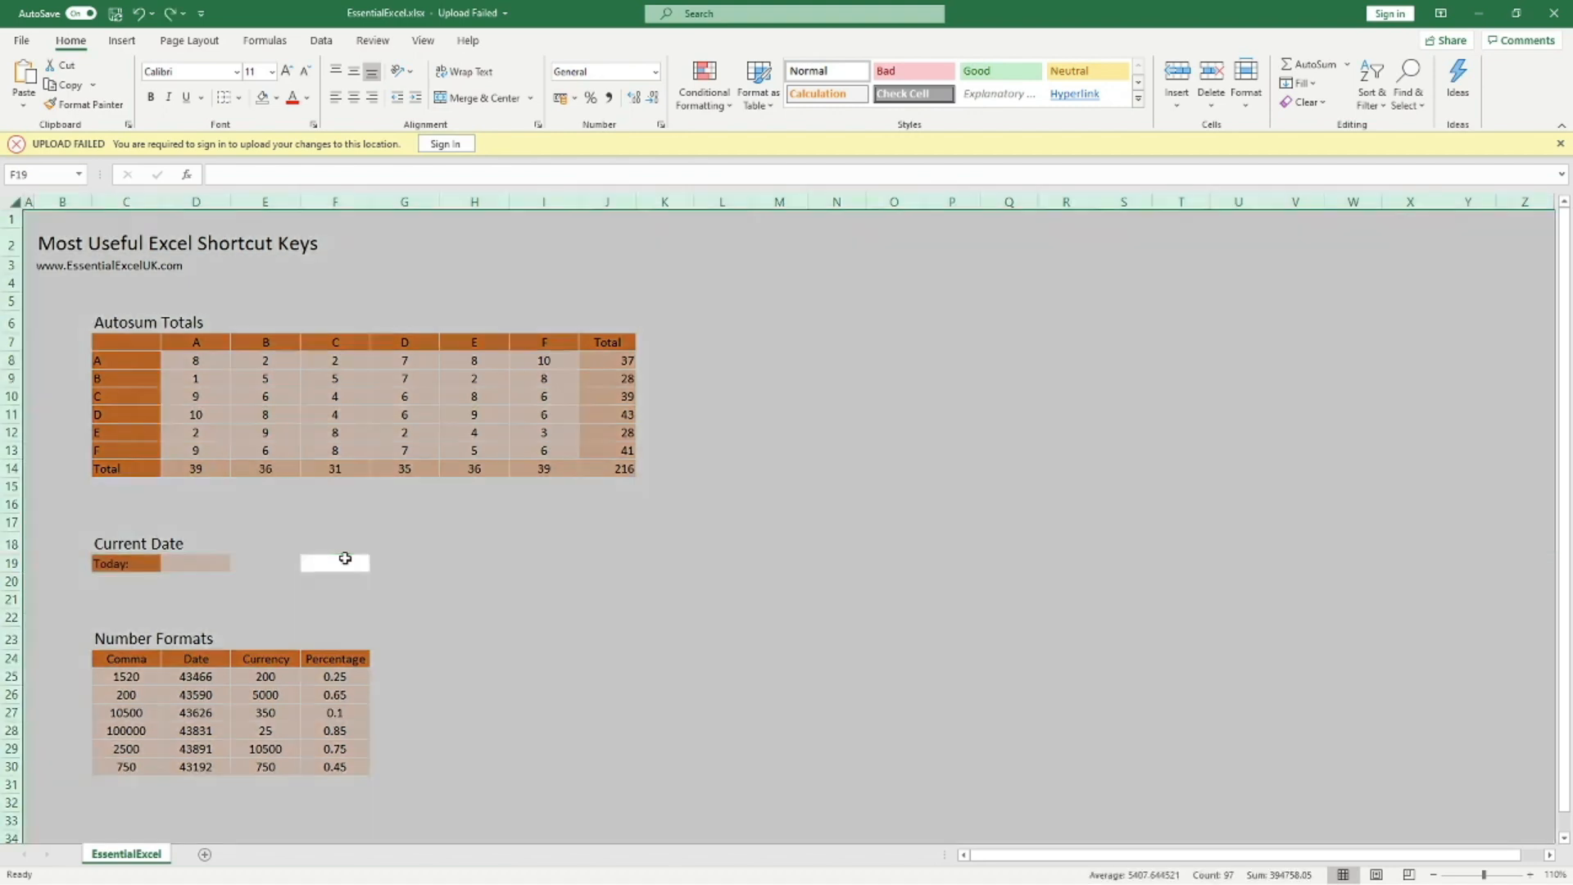
{"action": "left_click_drag", "start_coordinate": [344, 558], "coordinate": [358, 575]}
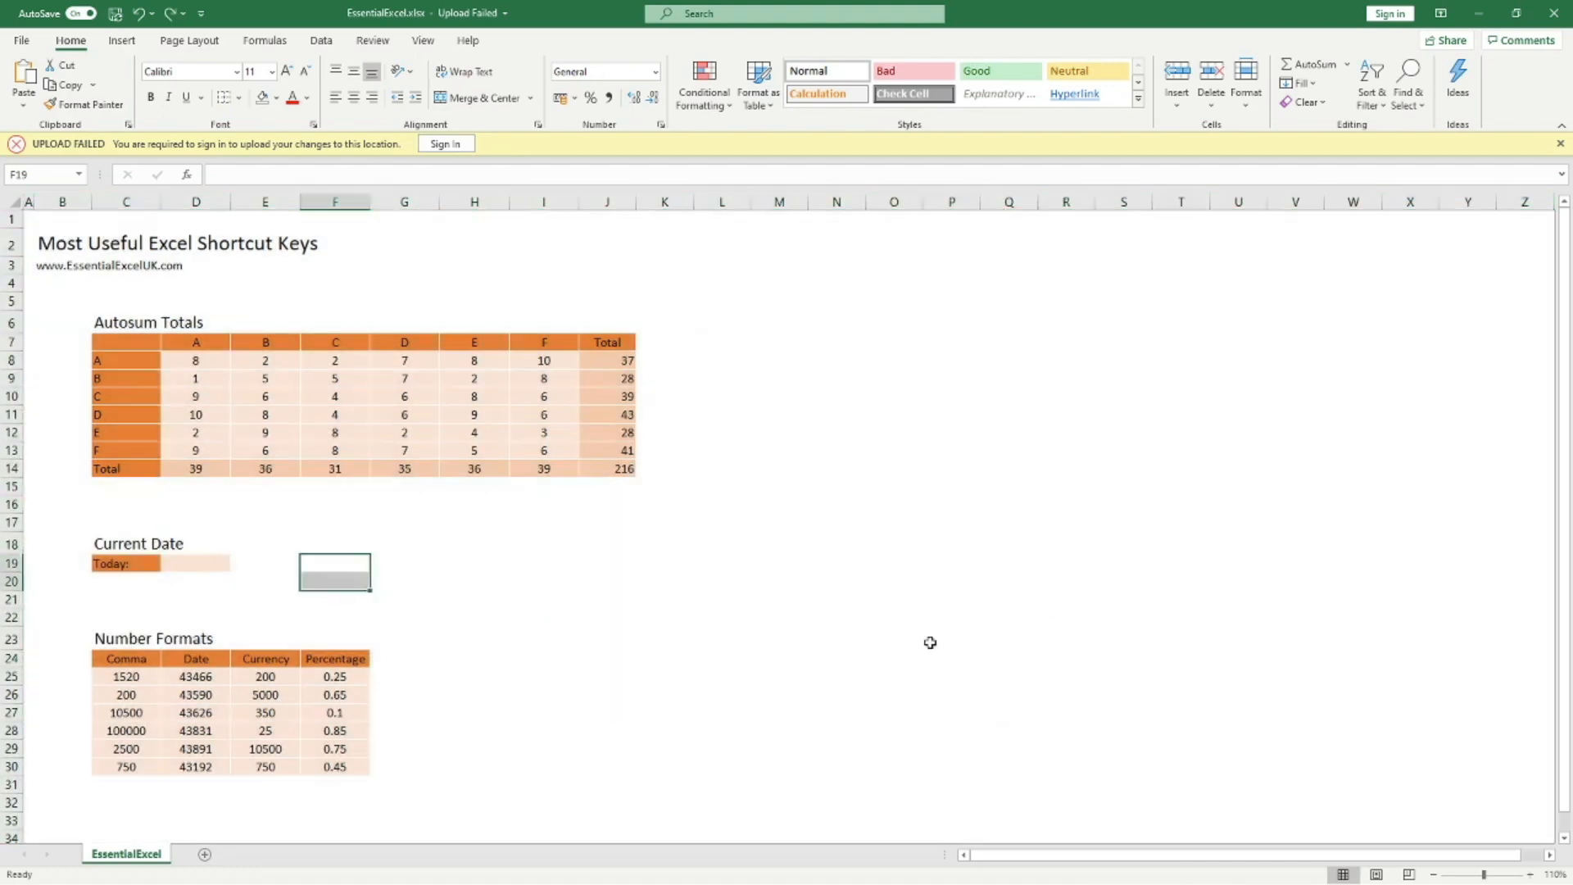
Step: Delete the whole of column G starting from cell G19 and undo the deletion
{"action": "left_click", "coordinate": [404, 558]}
{"action": "key", "text": "ctrl+space"}
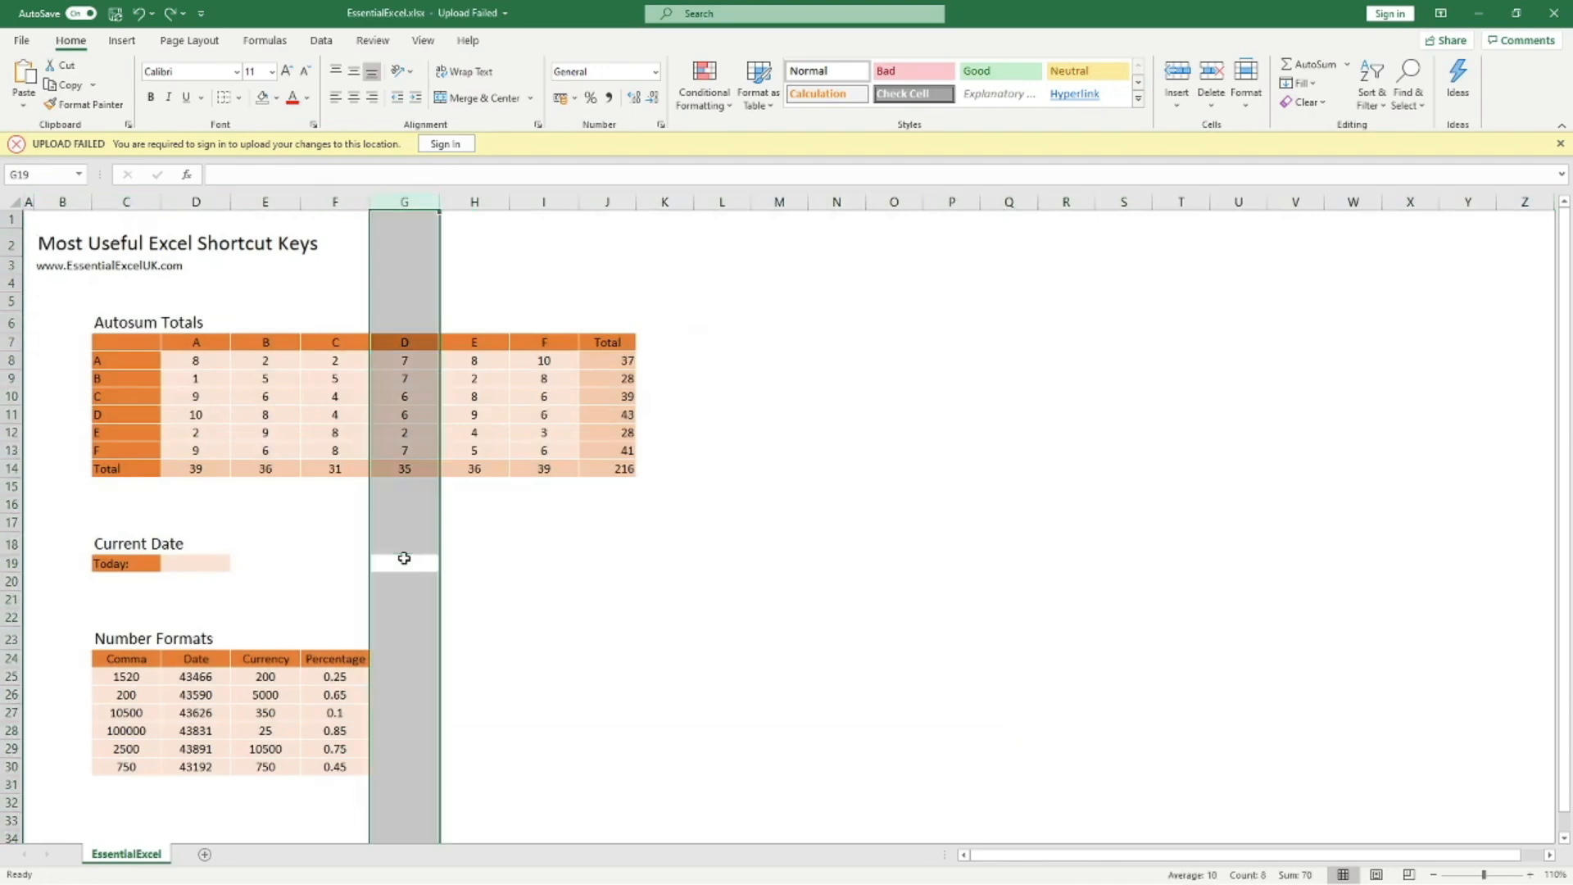
{"action": "key", "text": "ctrl+minus"}
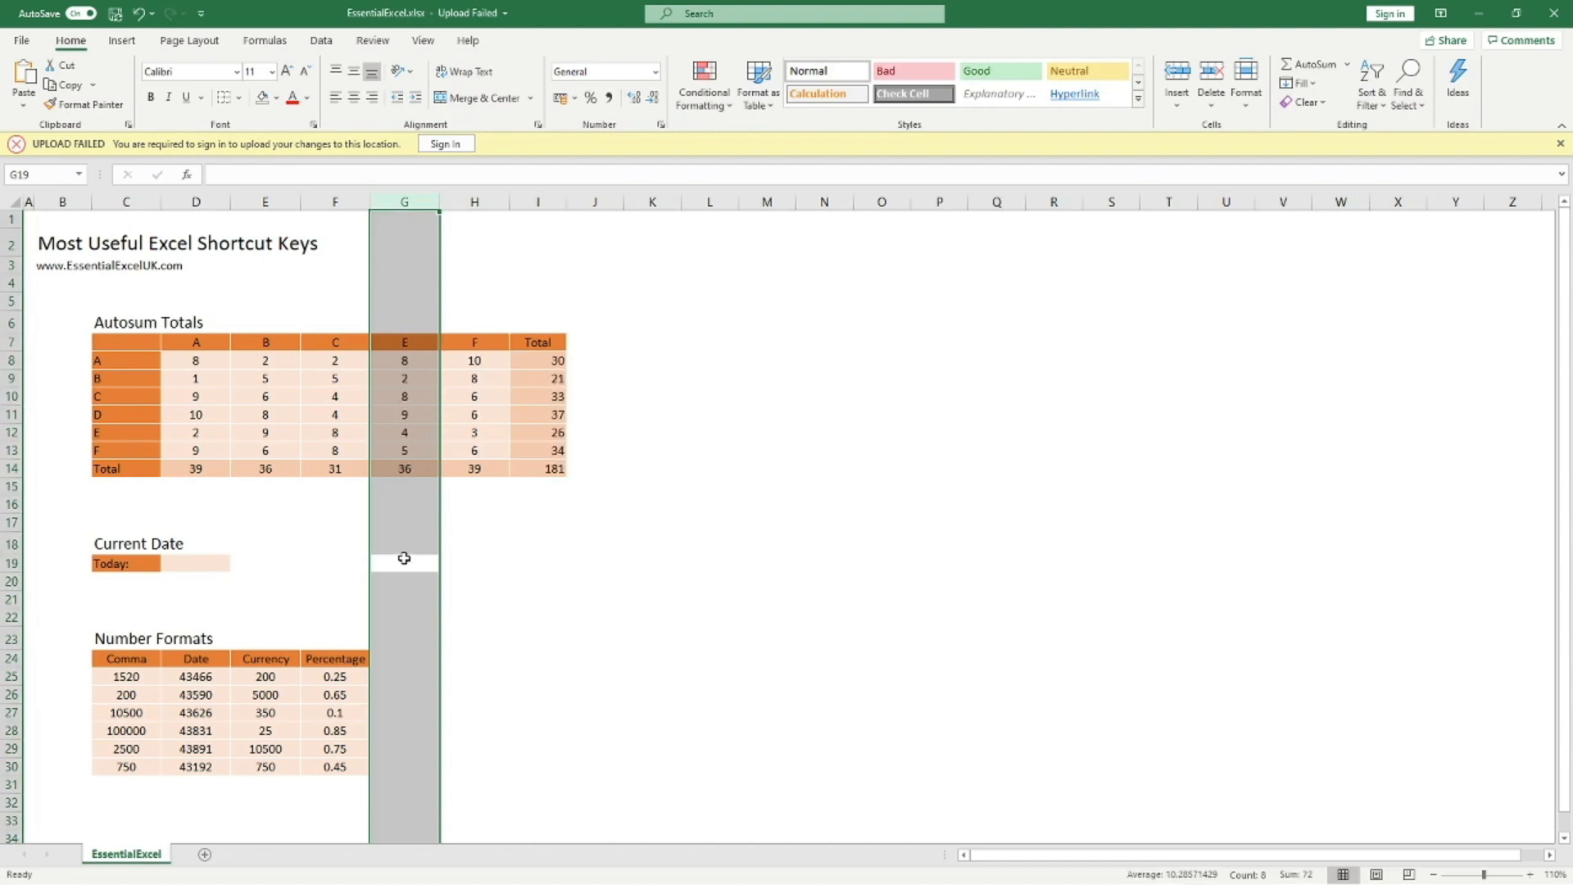
{"action": "key", "text": "ctrl+z"}
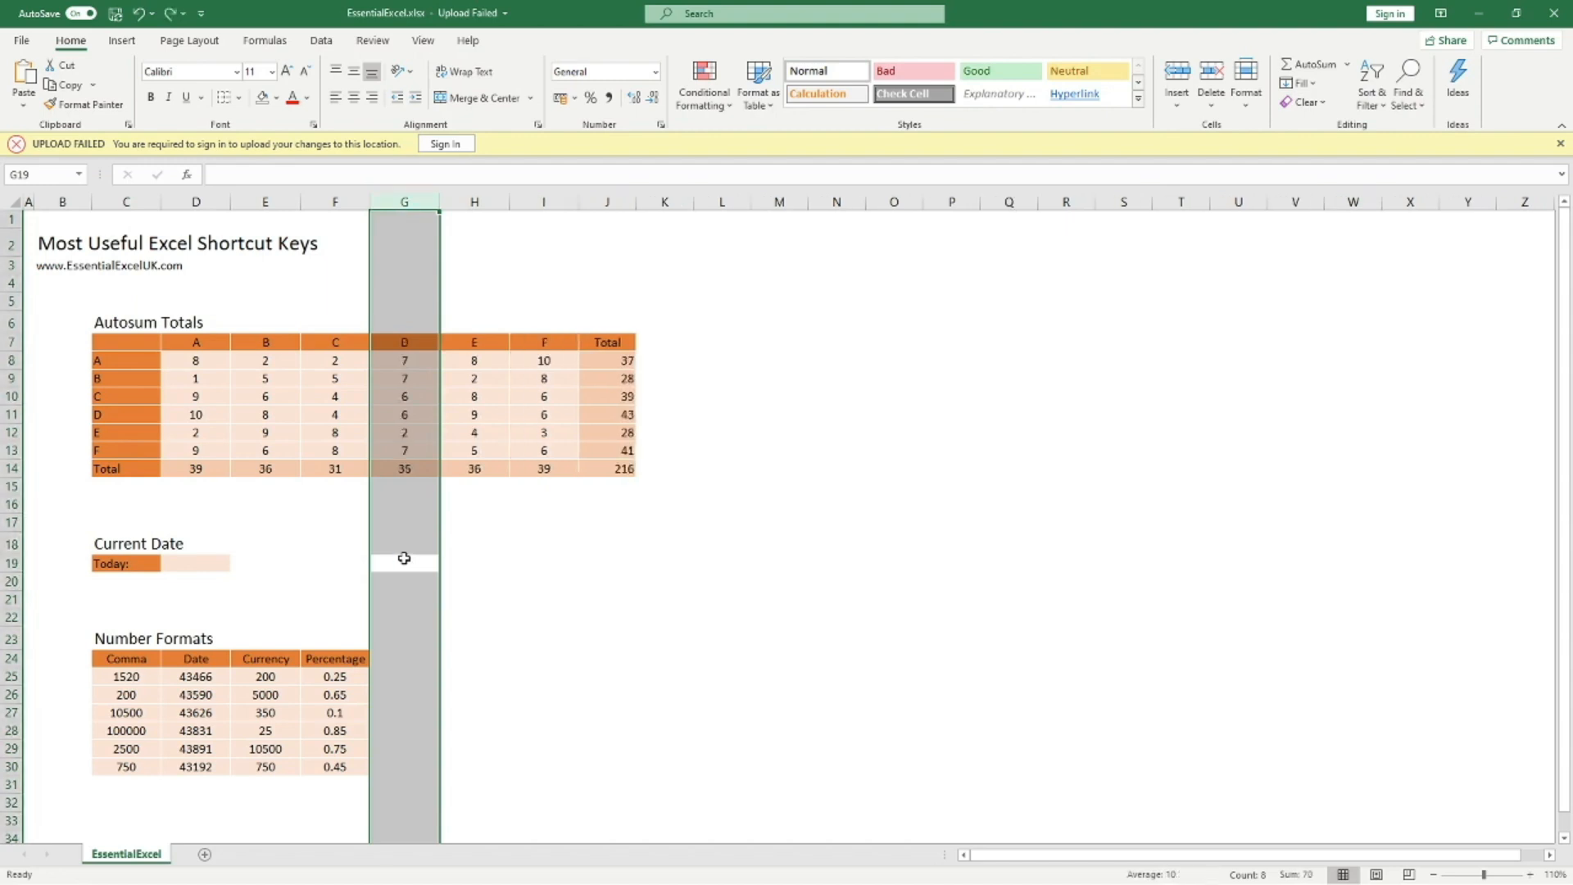
{"action": "right_click", "coordinate": [394, 206]}
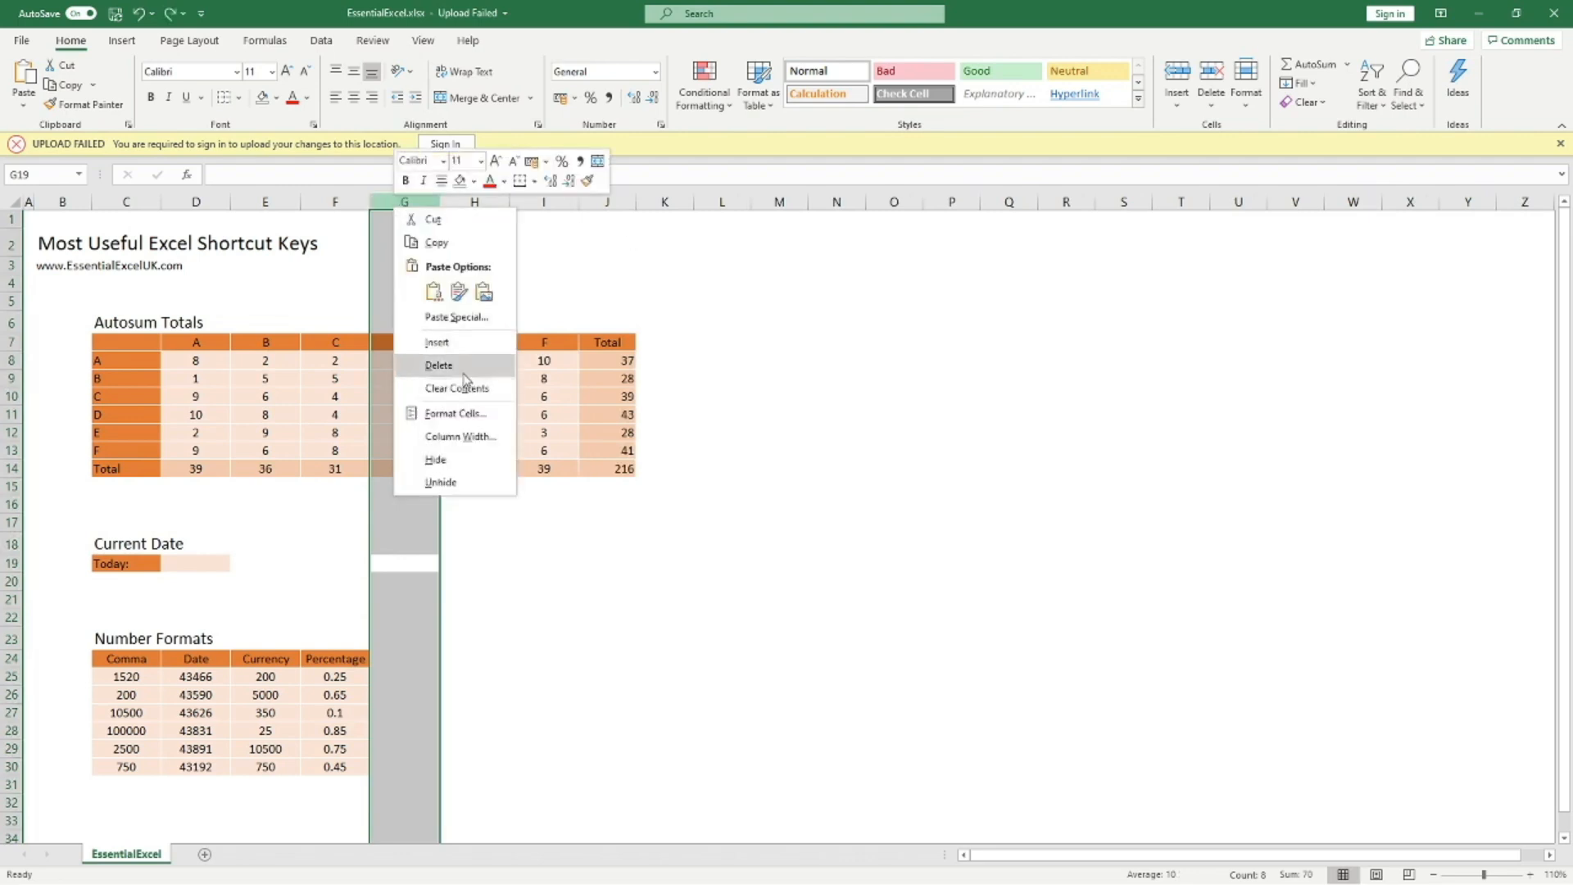
{"action": "left_click", "coordinate": [474, 538]}
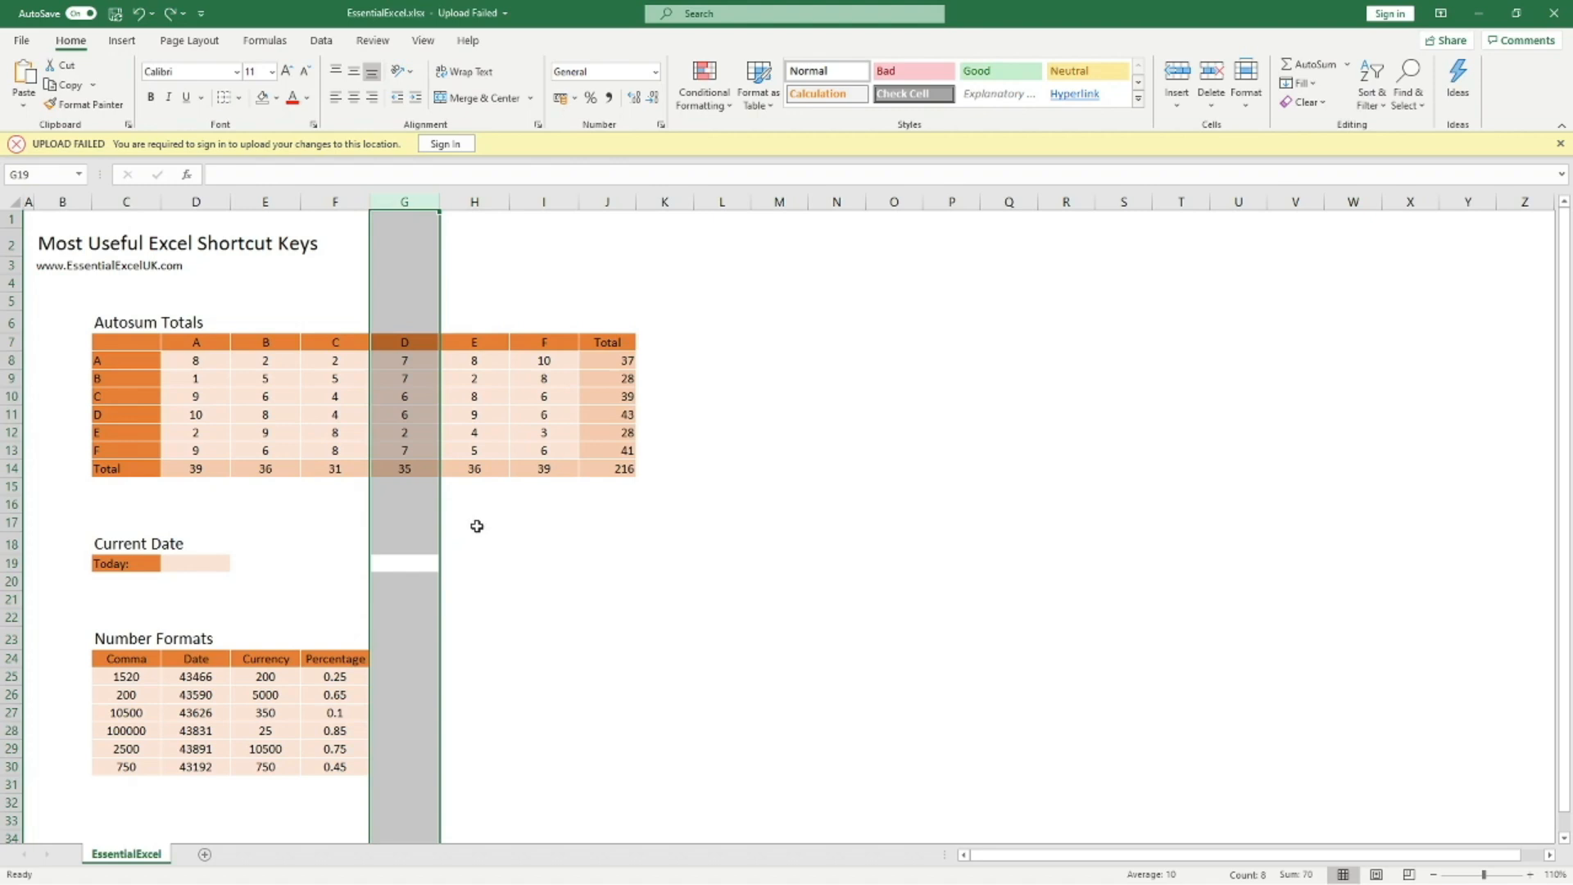
Step: Enter the text "This is my first" in cell L3
{"action": "left_click", "coordinate": [736, 264]}
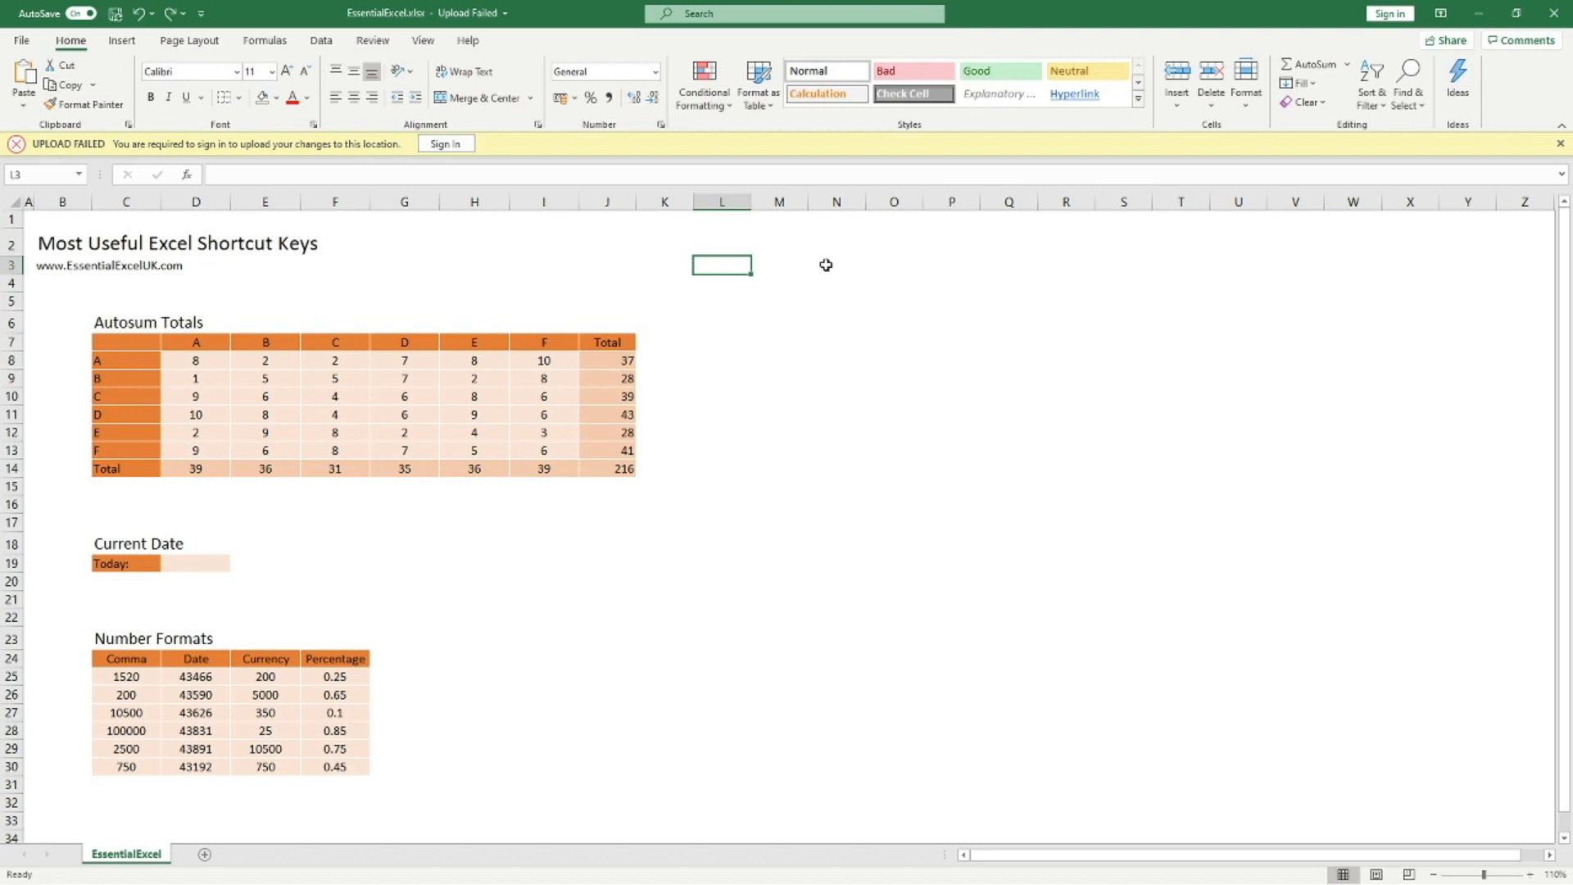
{"action": "type", "text": "This is my first"}
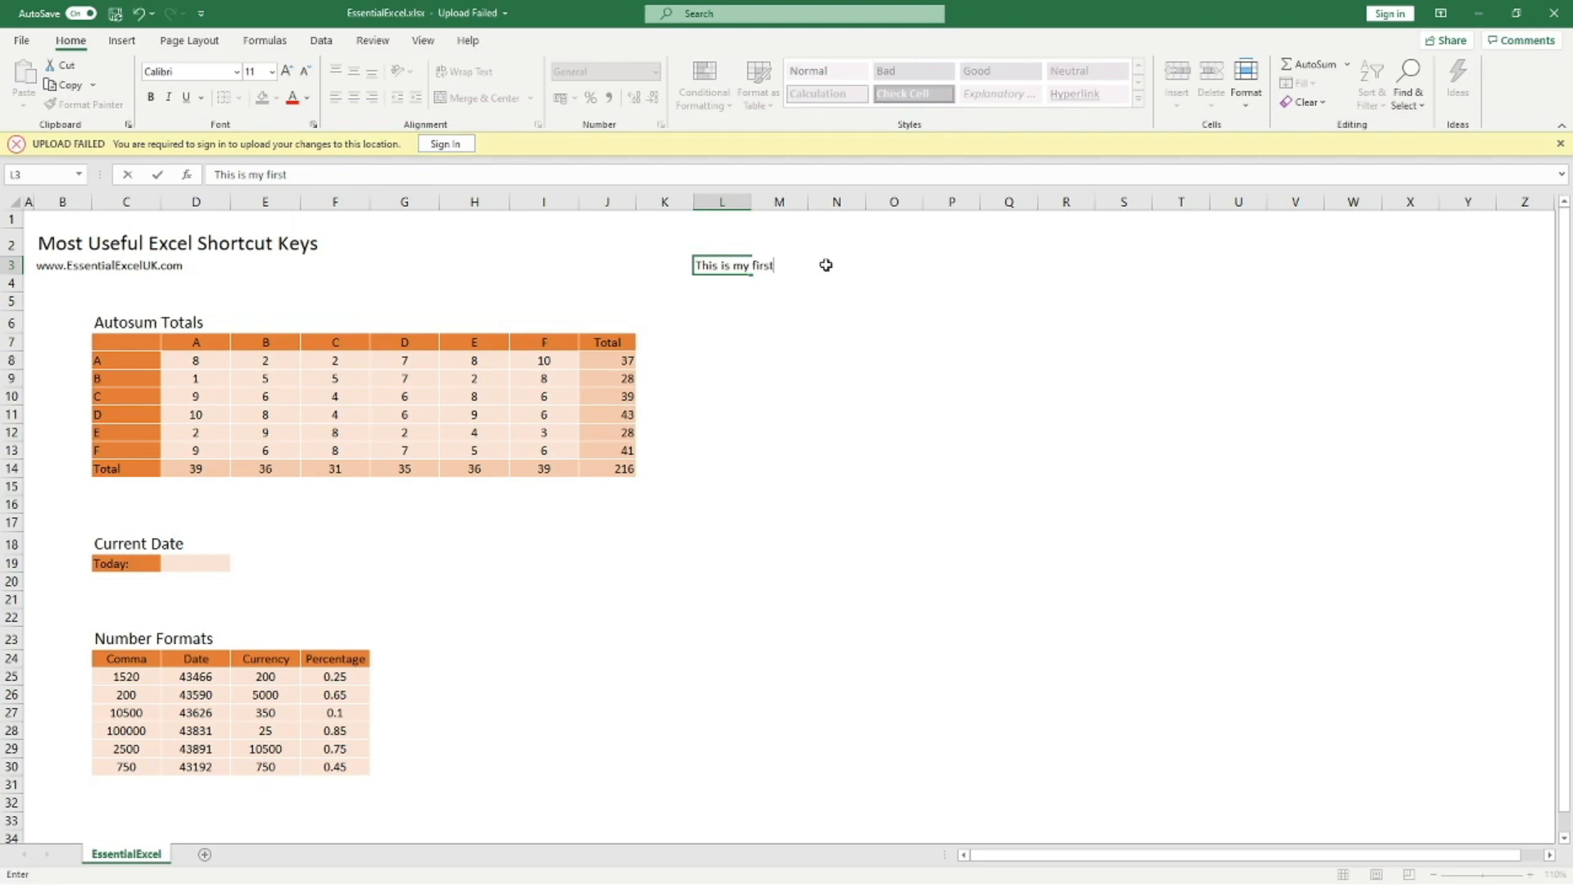
{"action": "key", "text": "Return"}
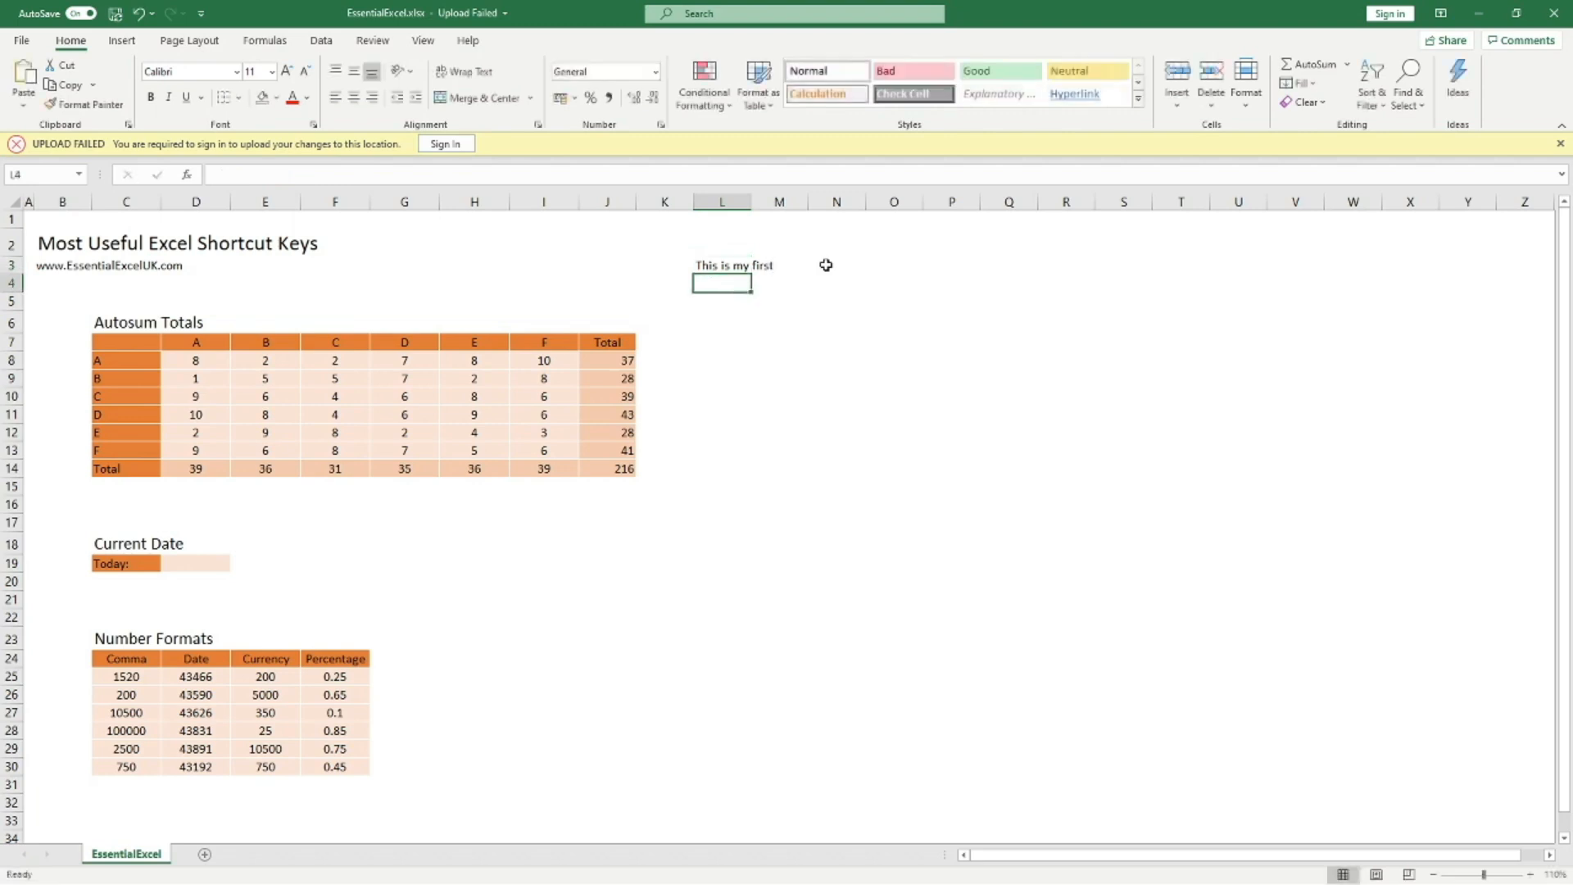
Step: Add a line break after the text in cell L3 and enter "This is my second line" on the new line
{"action": "left_click", "coordinate": [736, 265]}
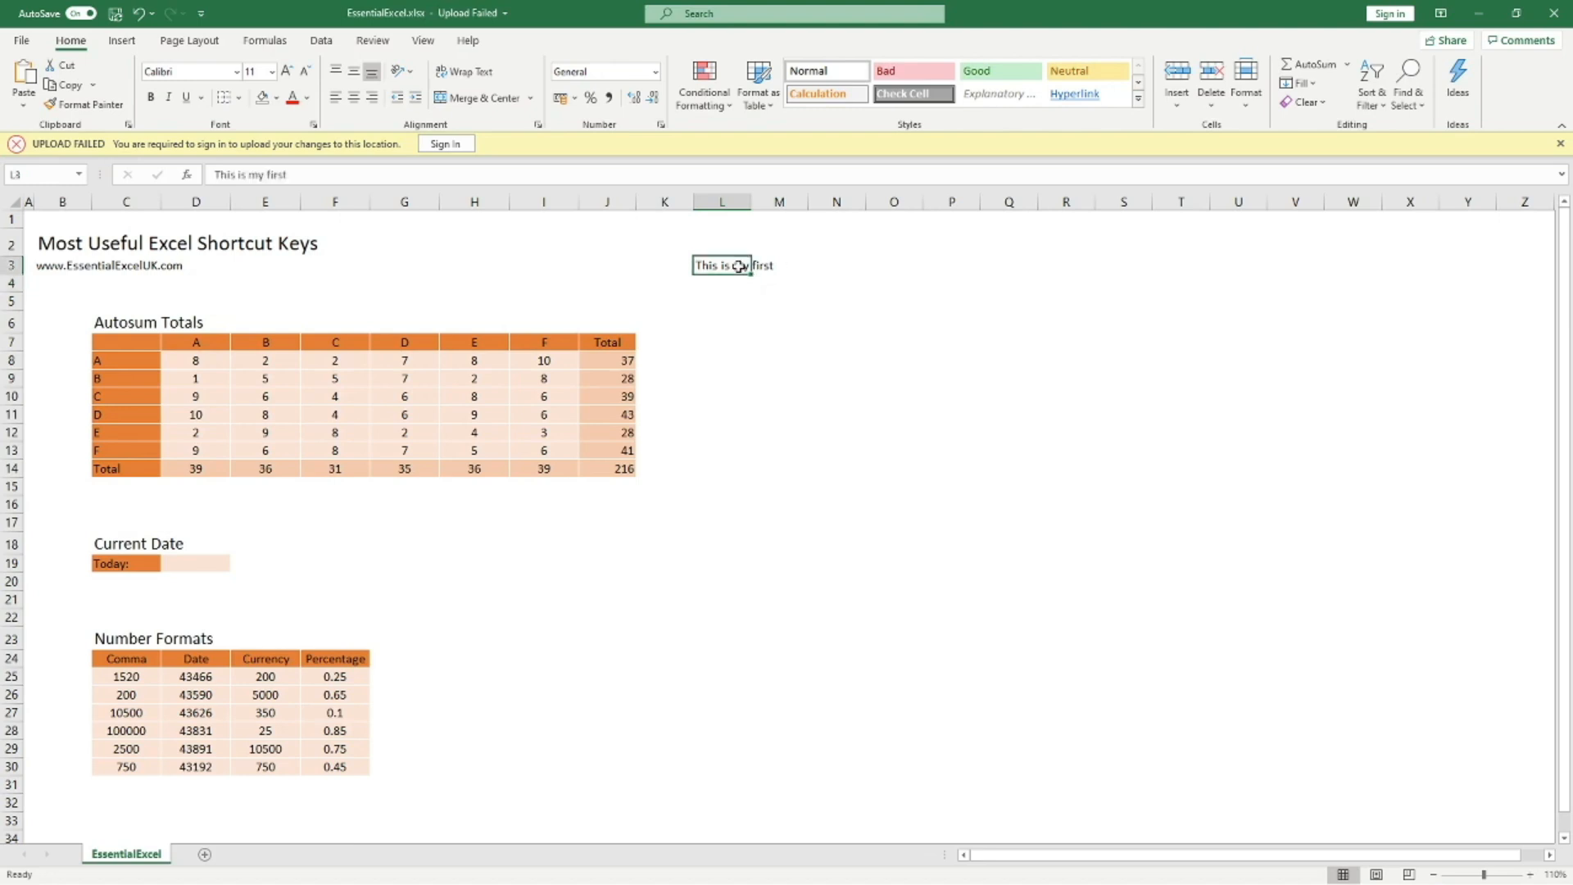
{"action": "left_click", "coordinate": [315, 175]}
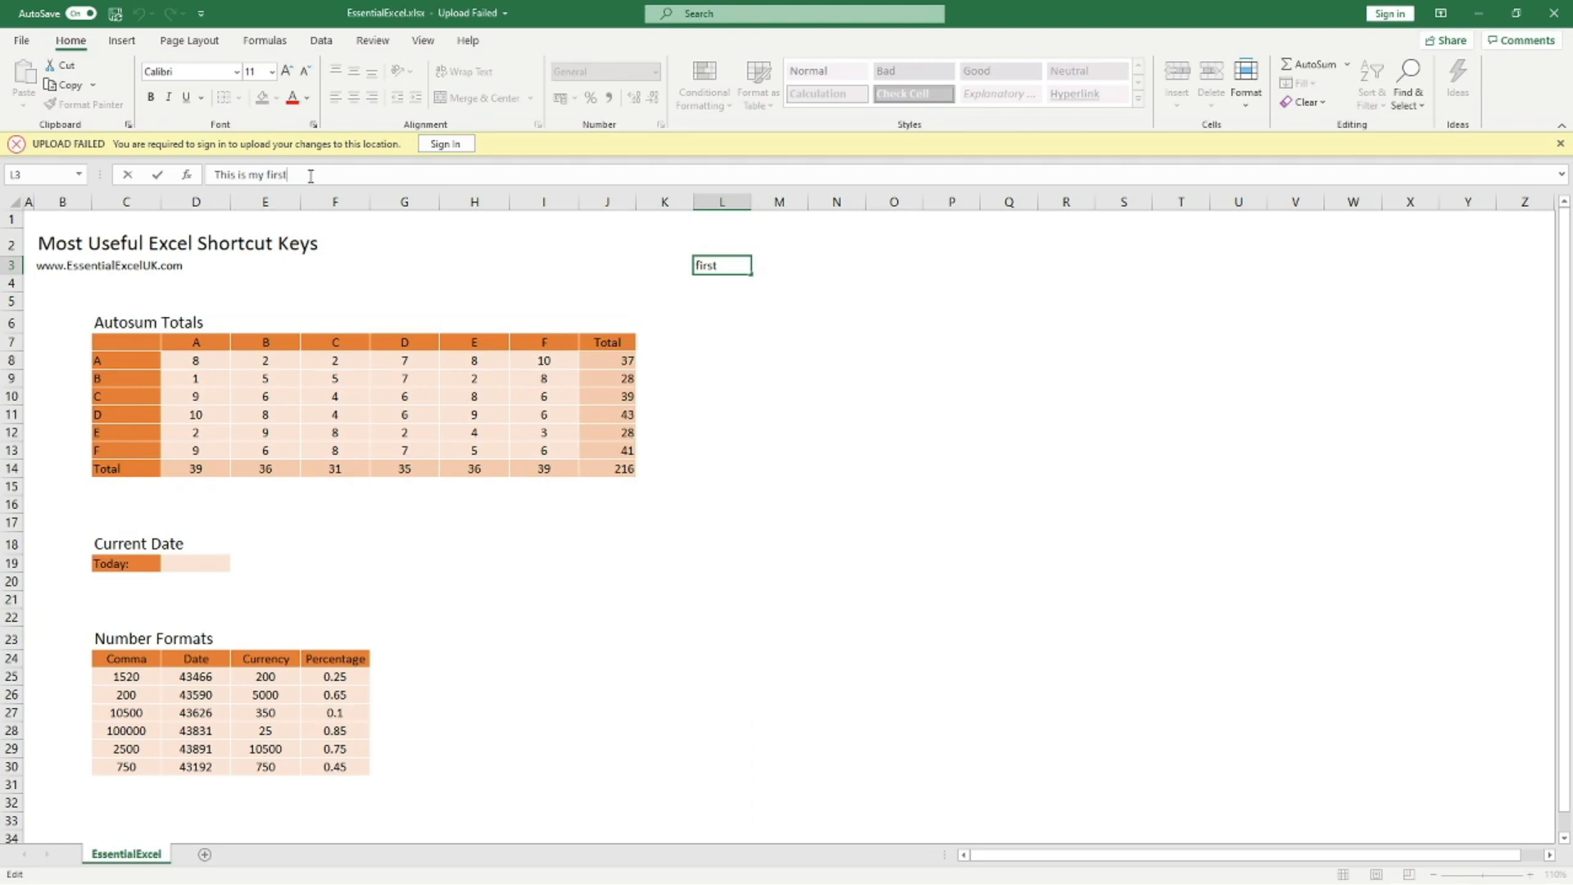
{"action": "key", "text": "alt"}
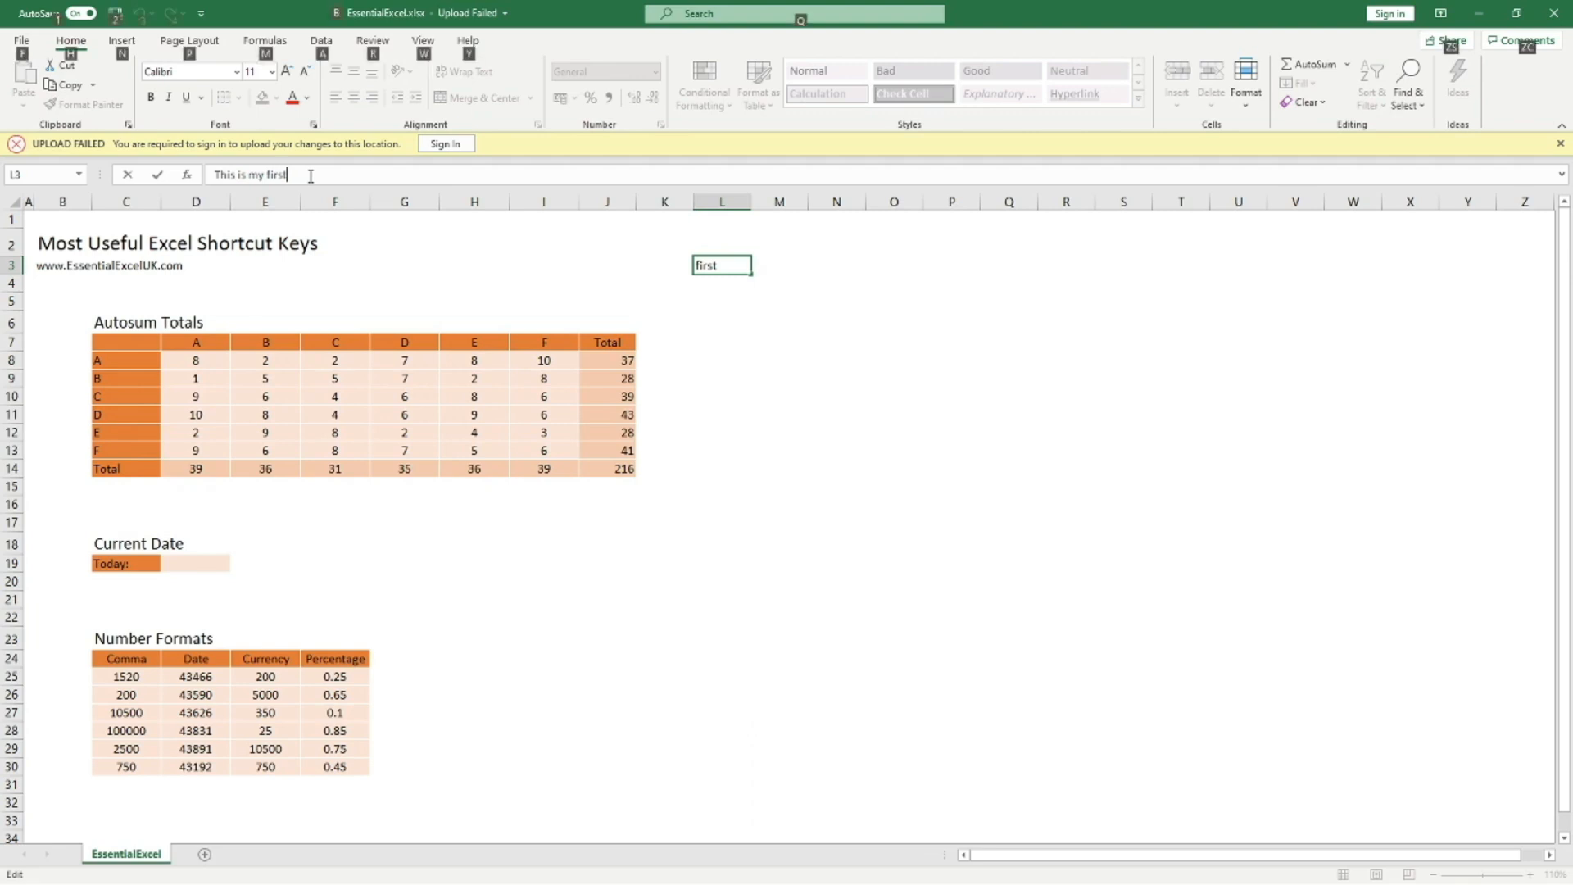
{"action": "key", "text": "alt+Return"}
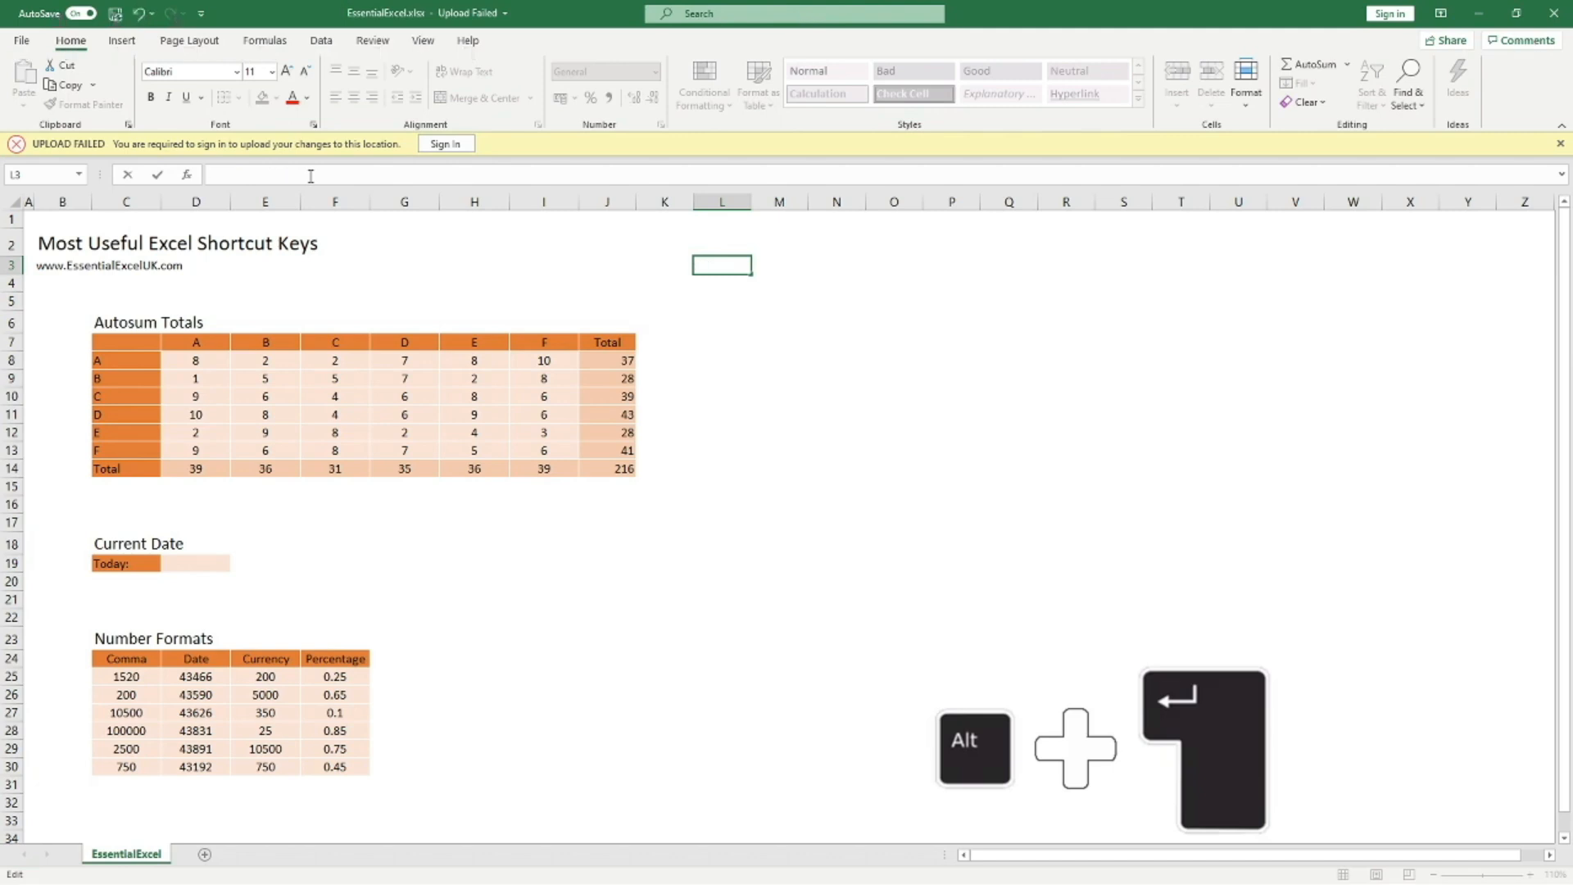
{"action": "type", "text": "This is my second line"}
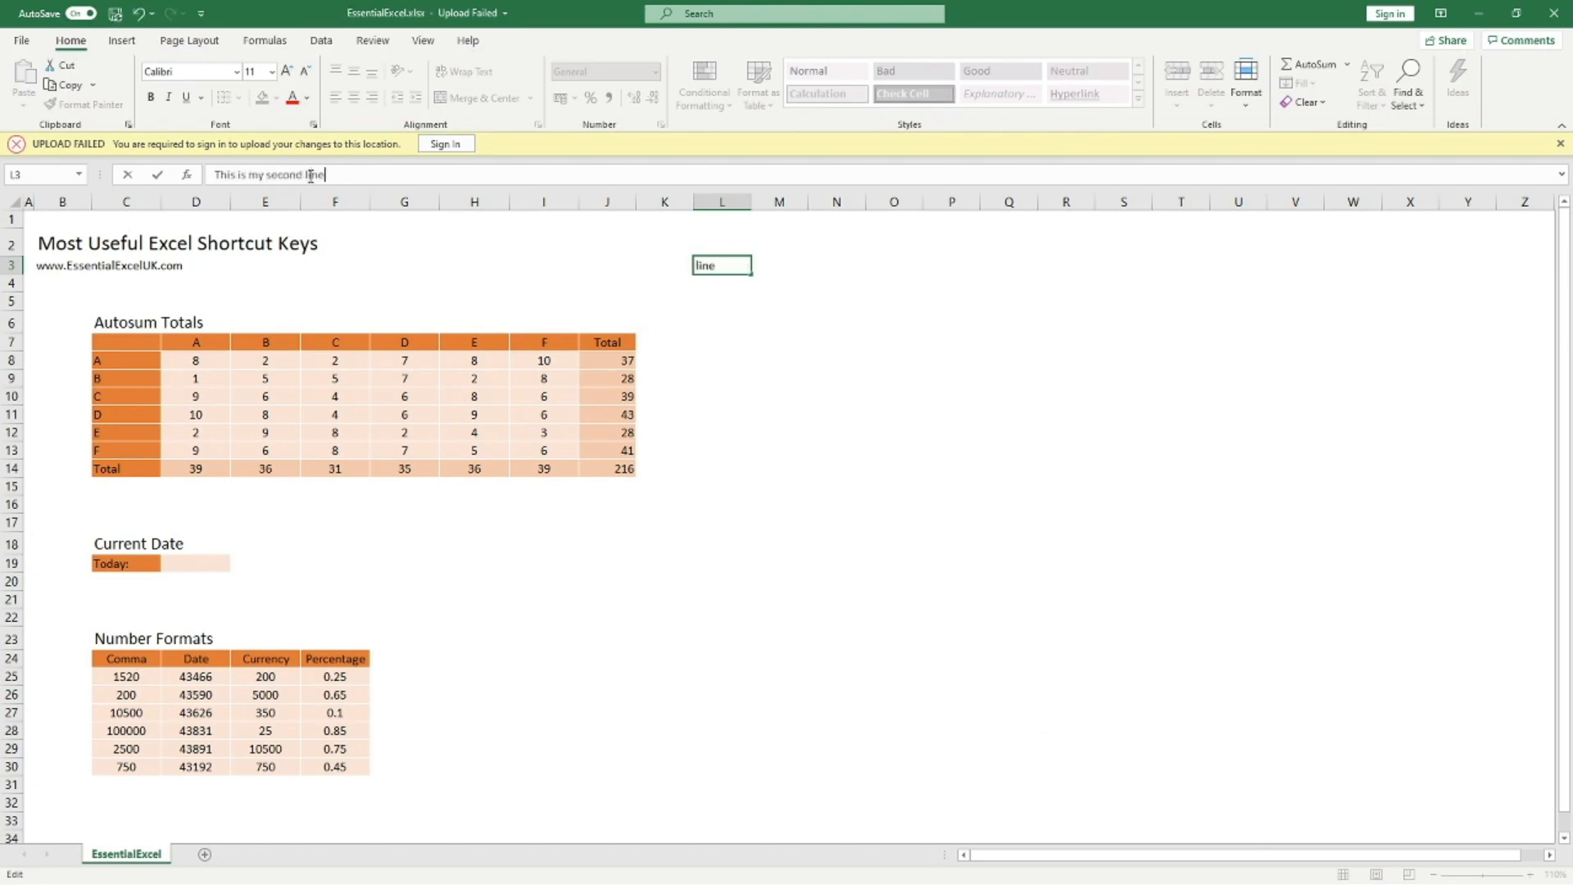
{"action": "key", "text": "Return"}
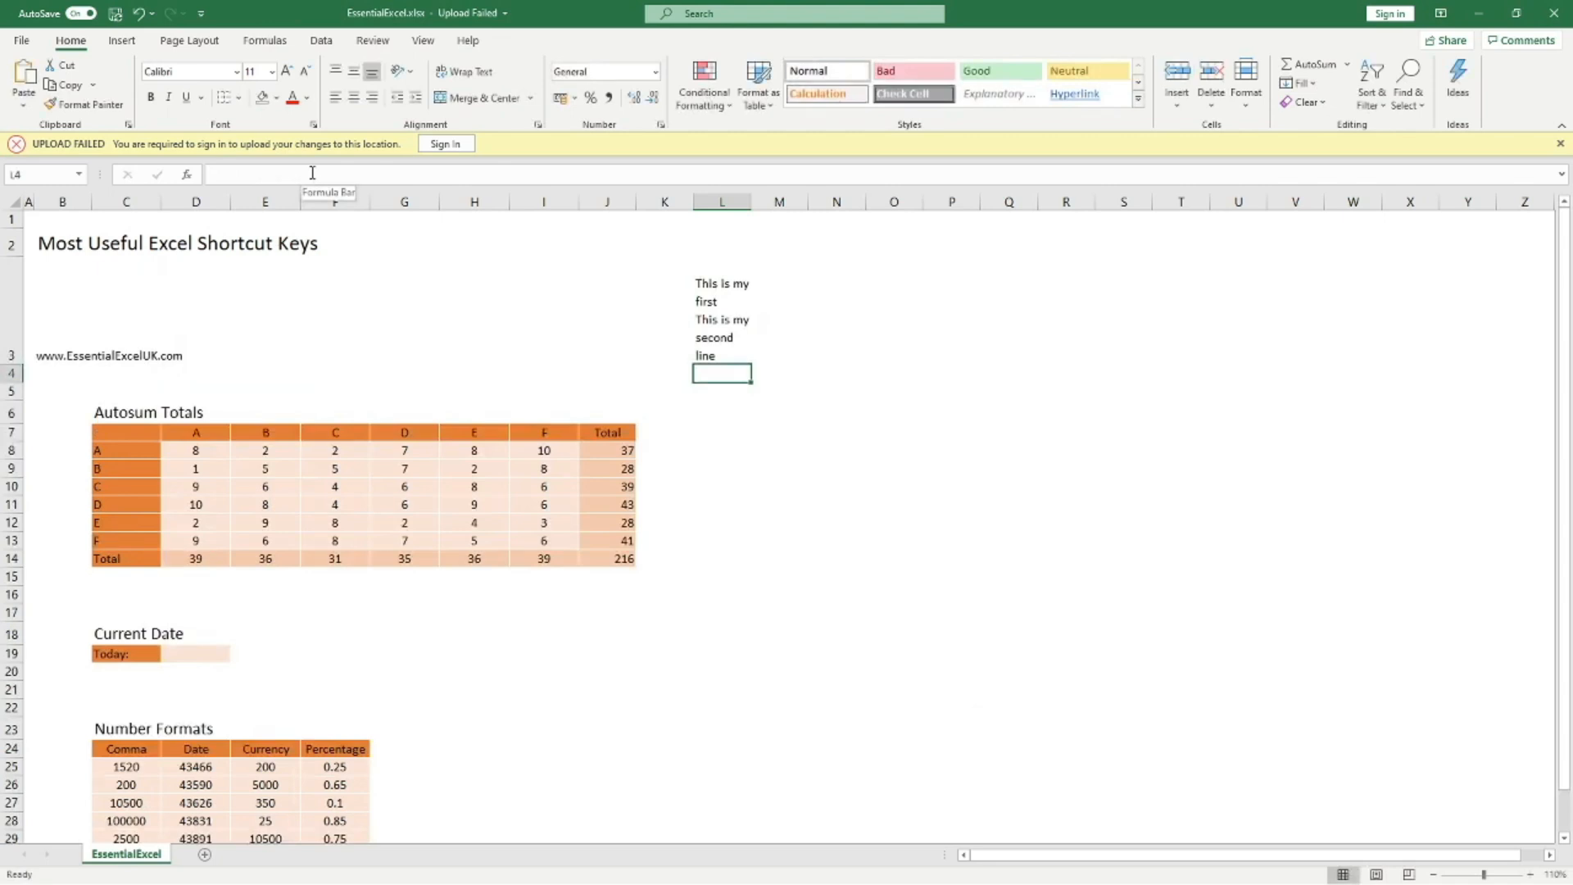
Step: Widen column L to fit each text line of cell L3 and expand the formula bar to show several lines
{"action": "left_click", "coordinate": [728, 323]}
{"action": "left_click_drag", "start_coordinate": [751, 202], "coordinate": [1056, 213]}
{"action": "left_click", "coordinate": [880, 438]}
{"action": "left_click", "coordinate": [817, 345]}
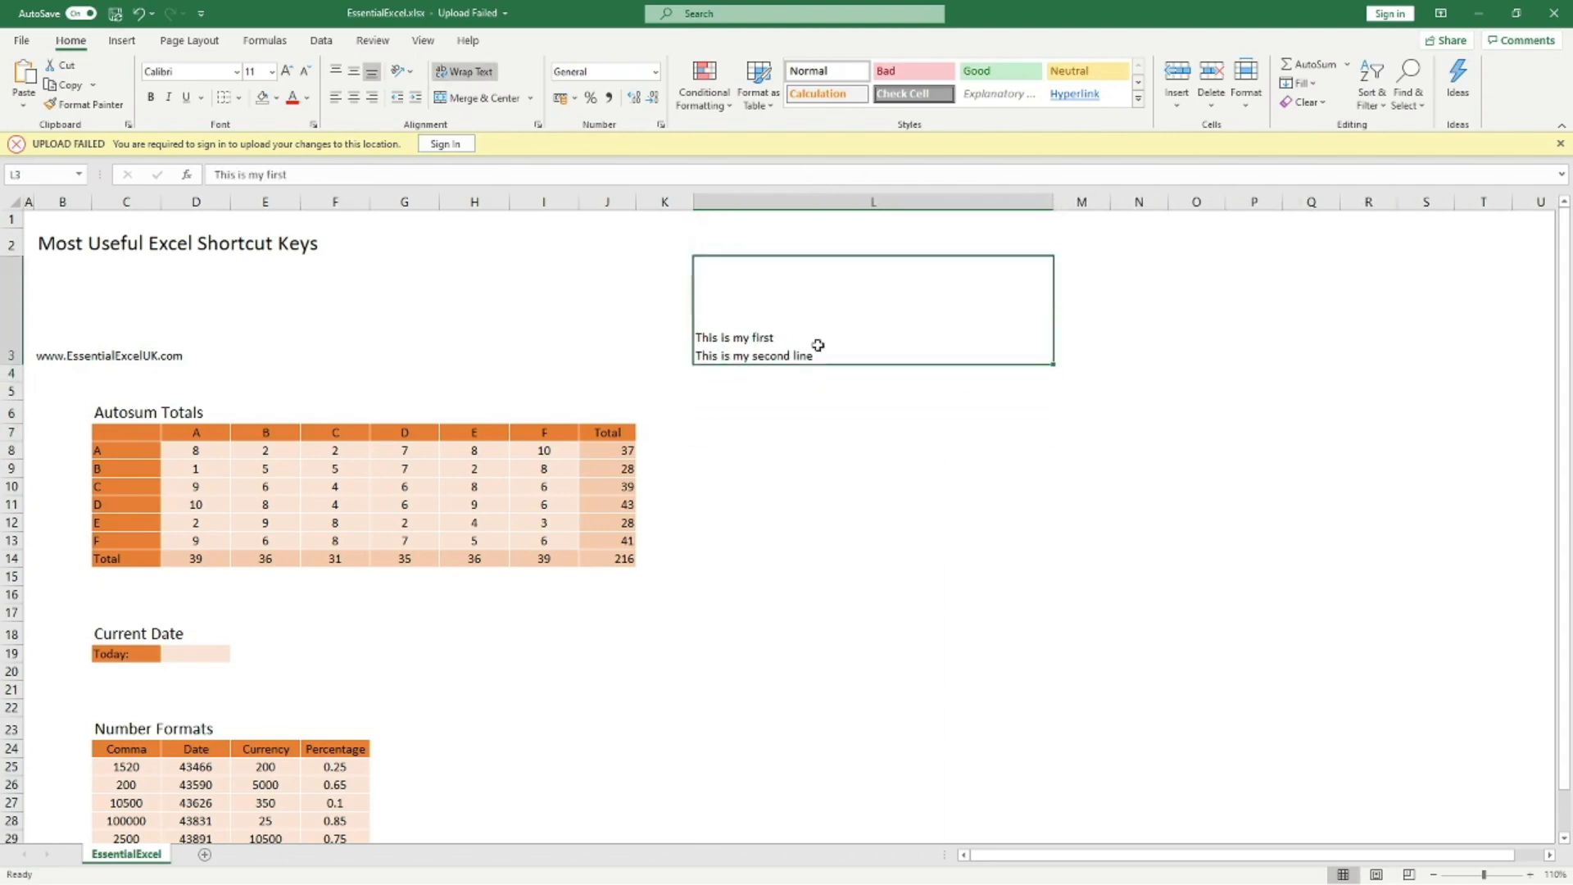
{"action": "left_click", "coordinate": [1562, 174]}
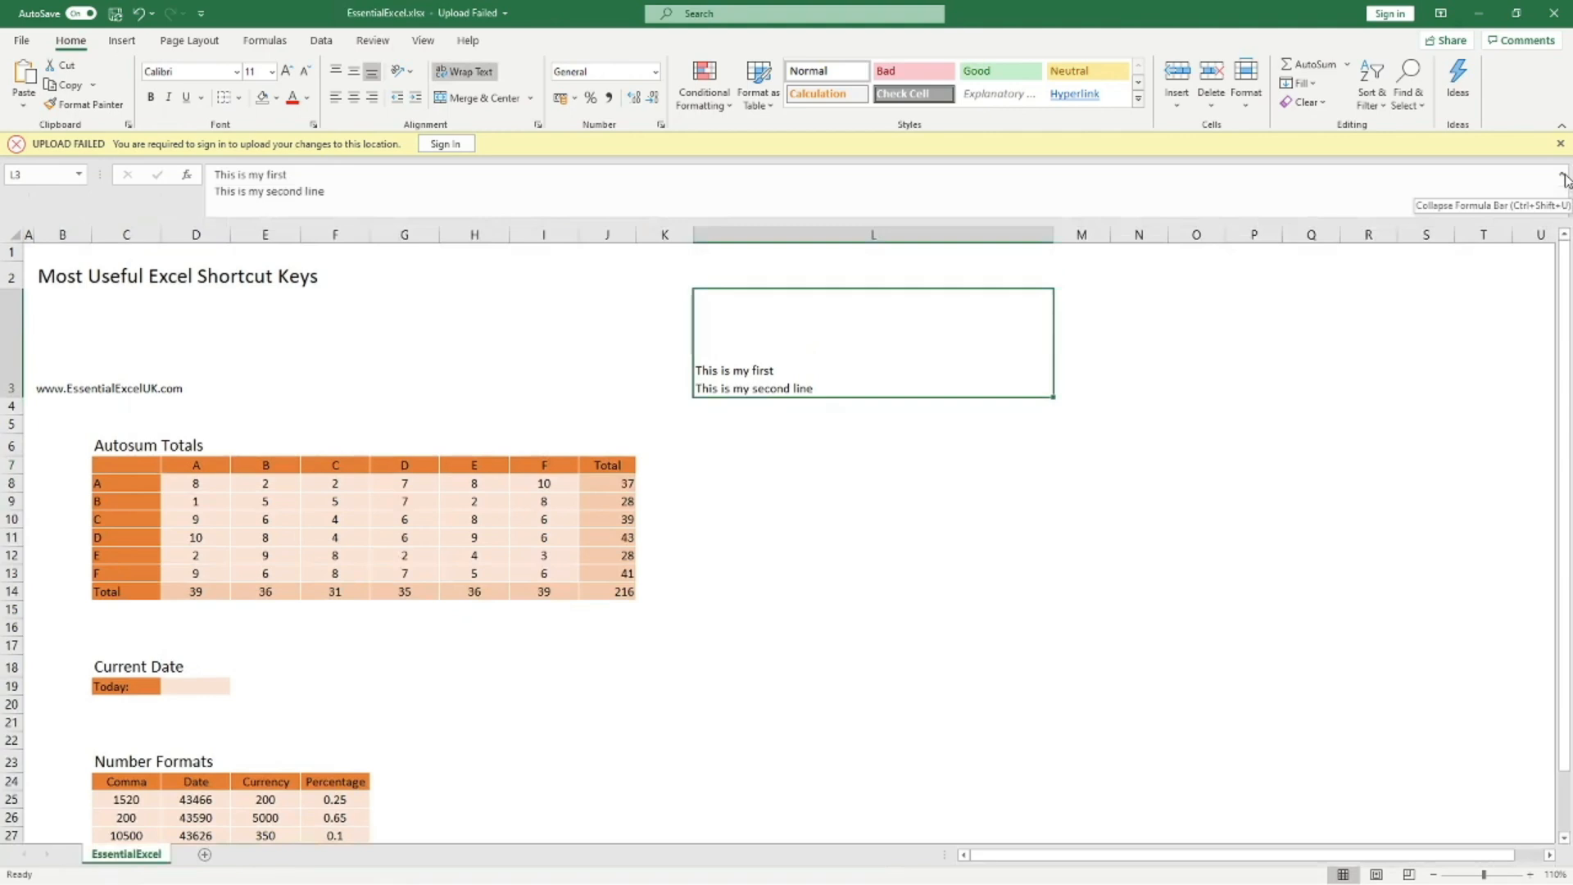
Step: Add a third line reading "This is my thrid row" inside cell L3
{"action": "double_click", "coordinate": [850, 390]}
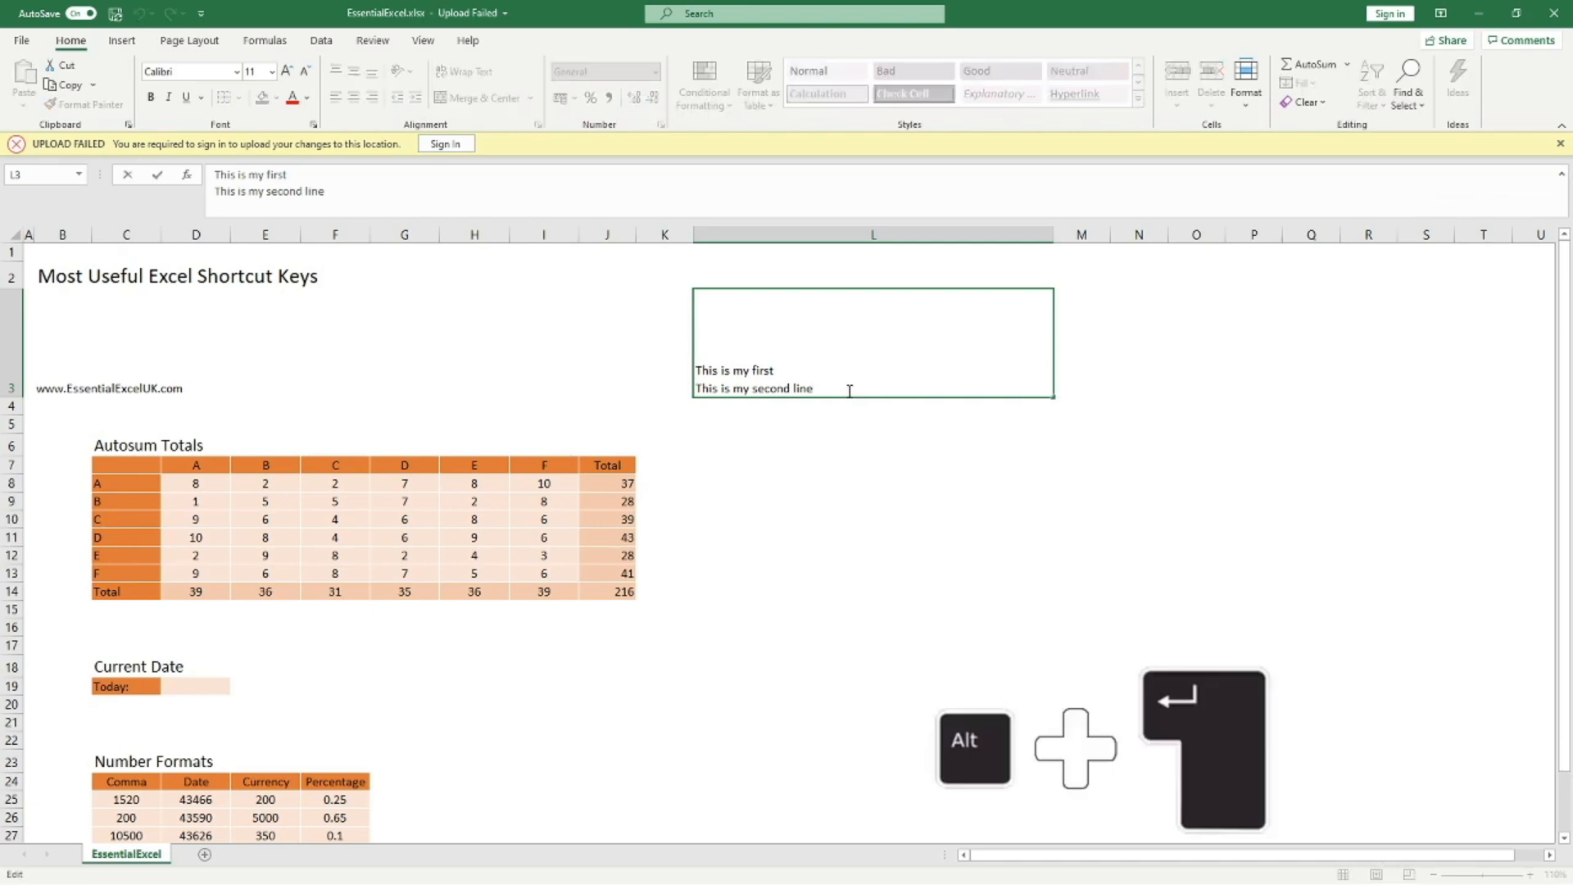
{"action": "key", "text": "alt+Return"}
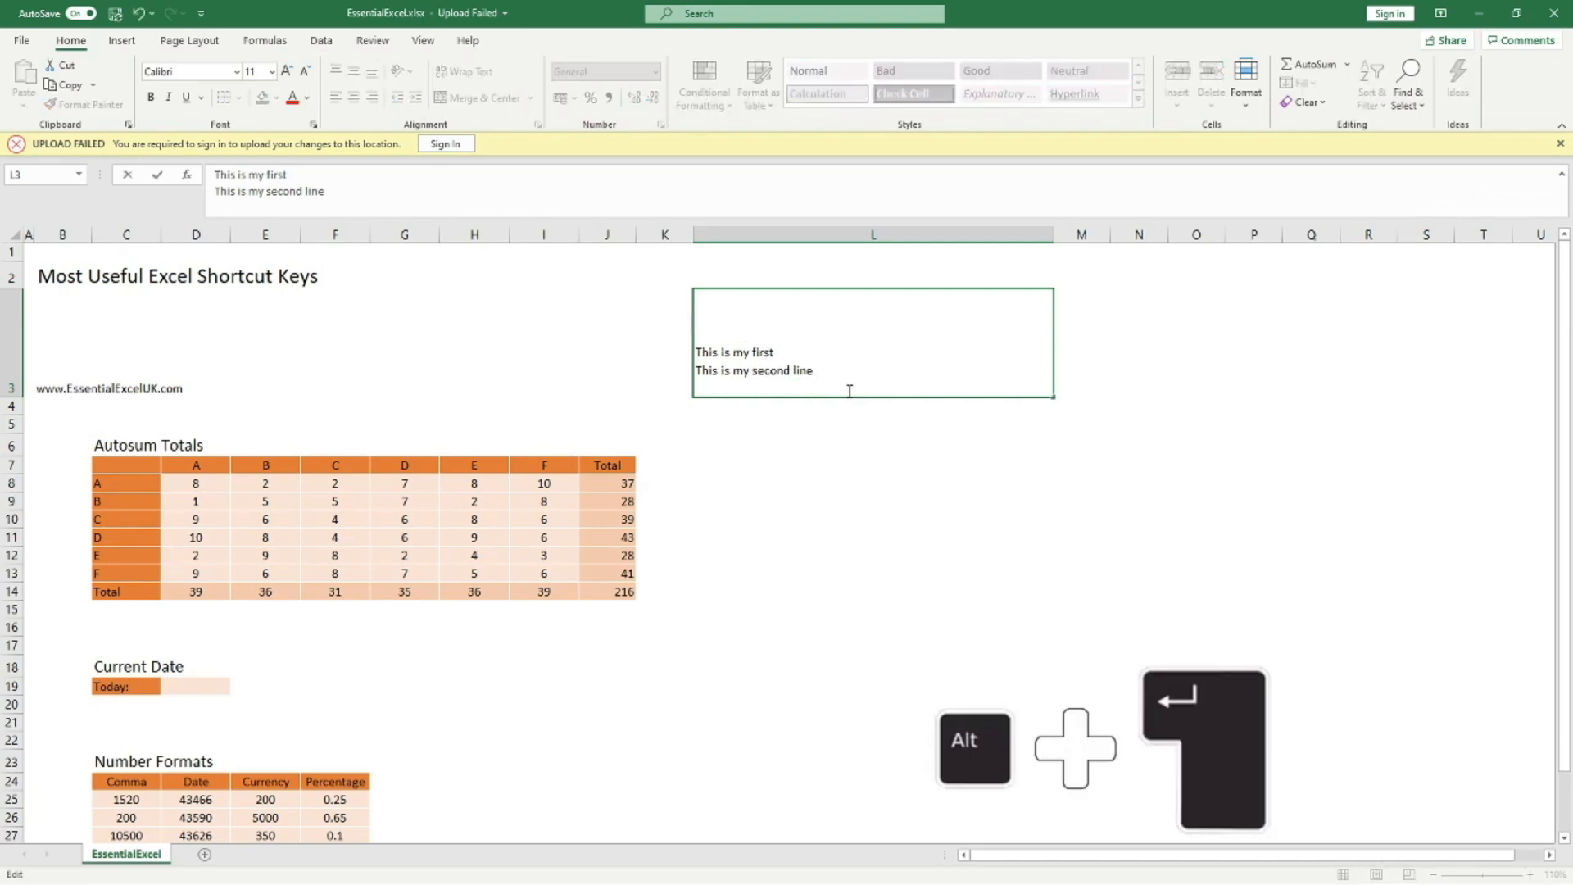
{"action": "type", "text": "This is my thrid row"}
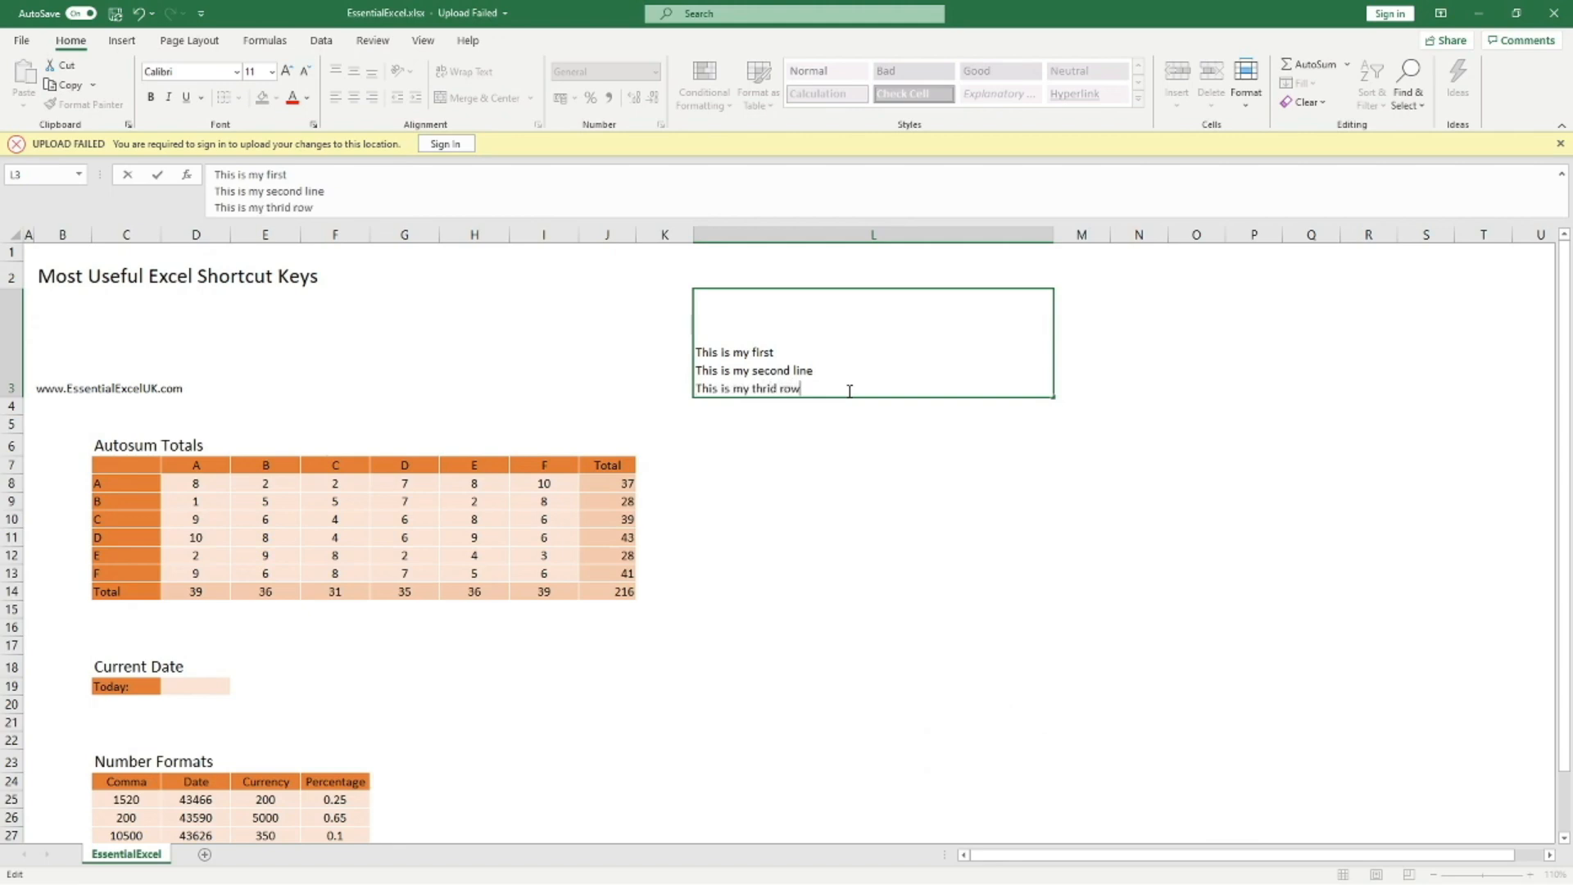
{"action": "key", "text": "Return"}
Step: Correct the misspelled word in the last line of cell L3 to "third"
{"action": "key", "text": "Up"}
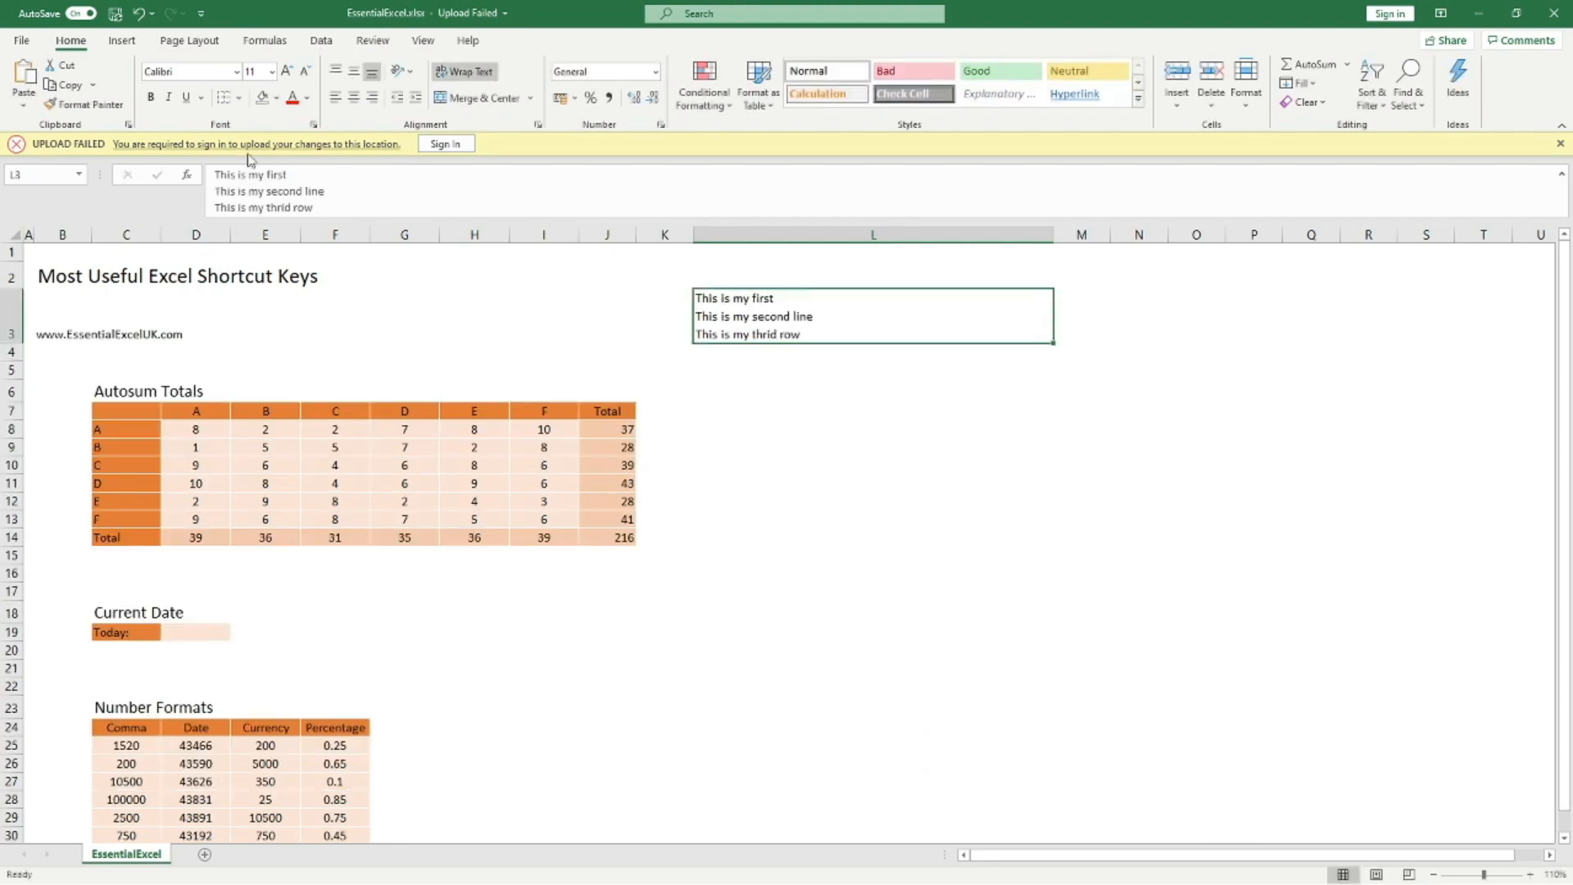
{"action": "double_click", "coordinate": [279, 207]}
{"action": "type", "text": "third"}
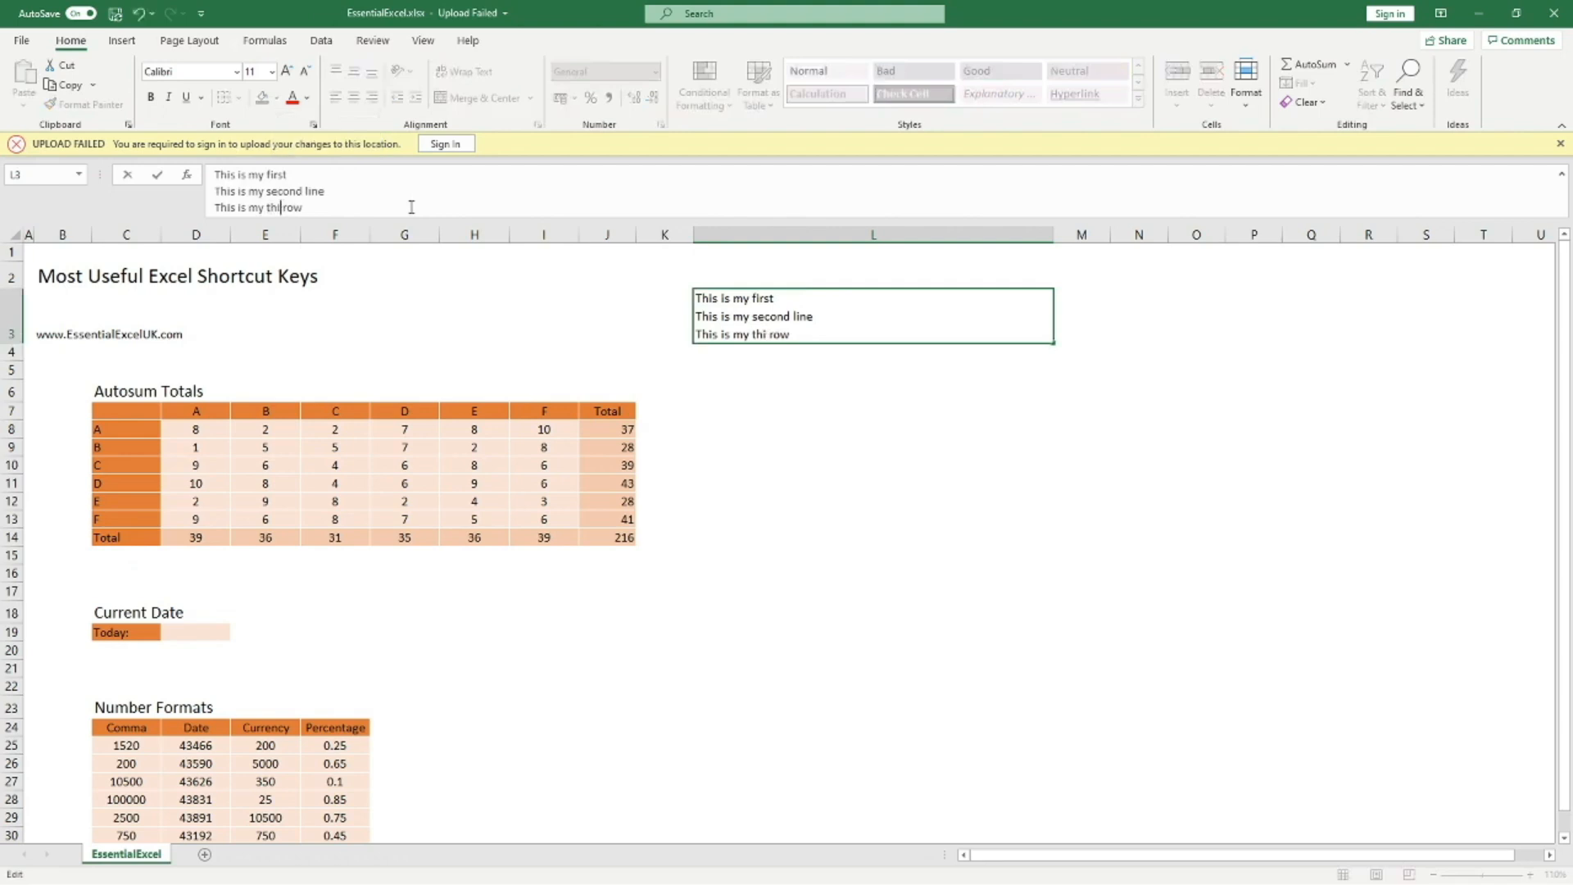
{"action": "key", "text": "Return"}
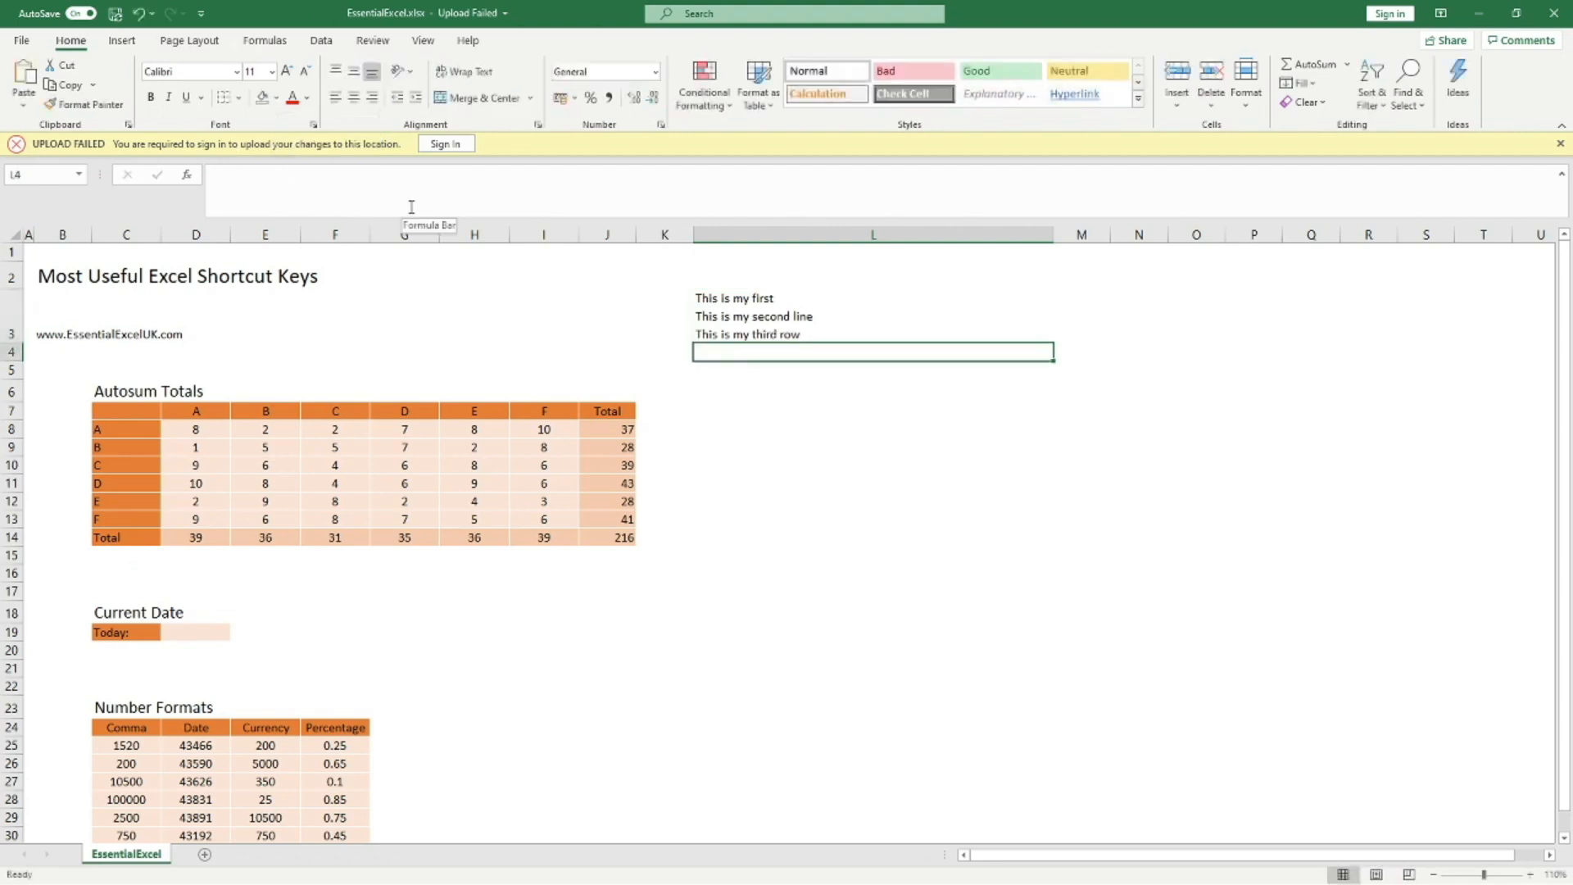
Step: Delete the whole of column L, which holds the multi-line sample text
{"action": "left_click", "coordinate": [758, 237]}
{"action": "right_click", "coordinate": [759, 237]}
{"action": "left_click", "coordinate": [811, 392]}
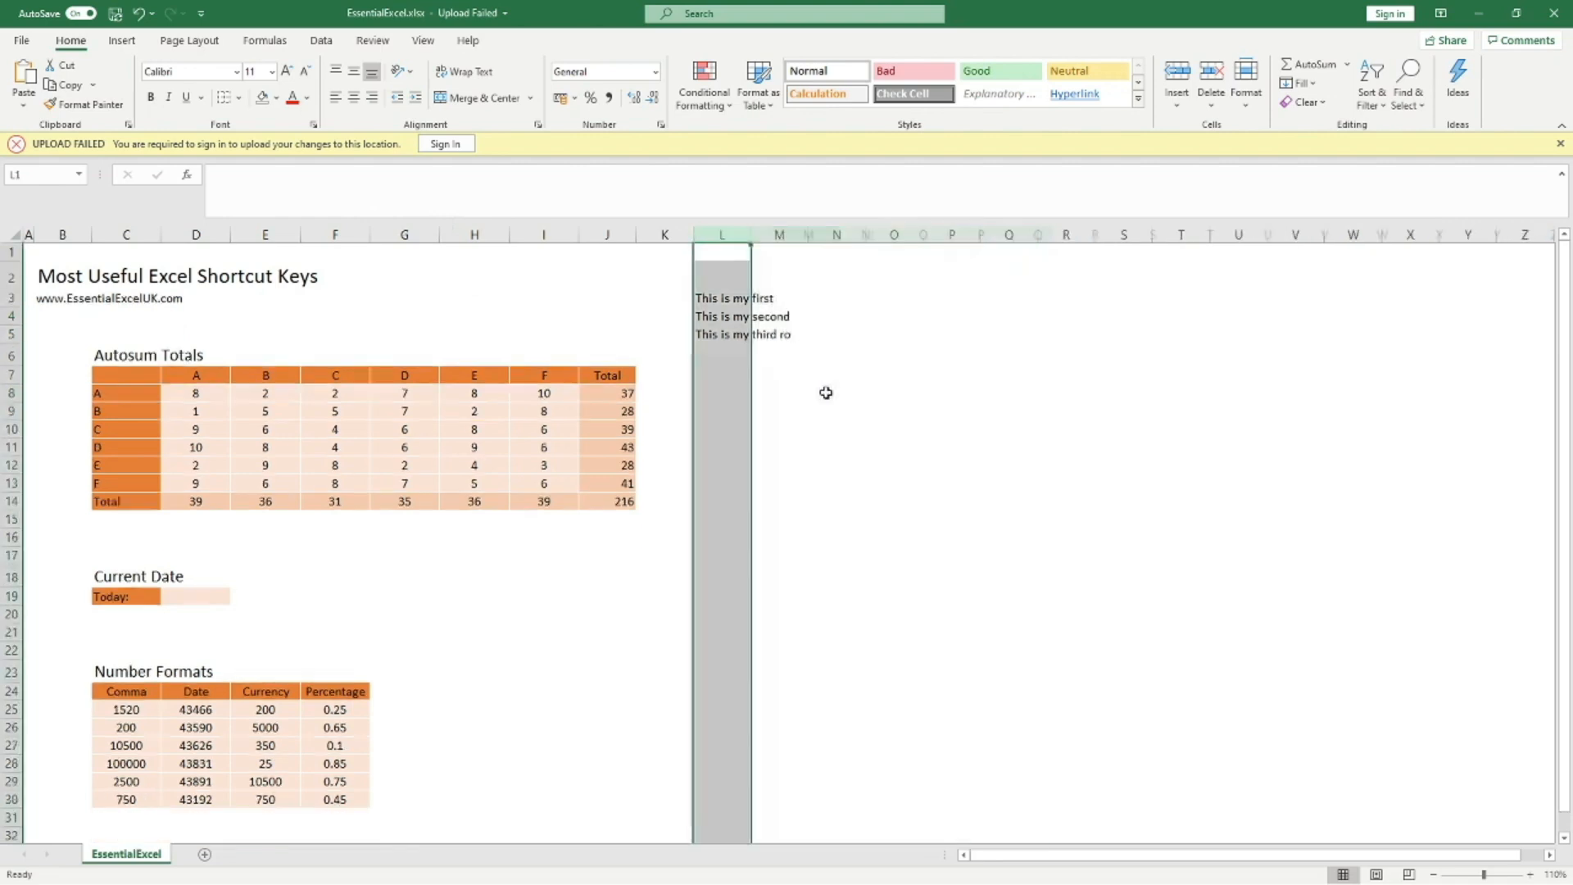
{"action": "left_click", "coordinate": [820, 396]}
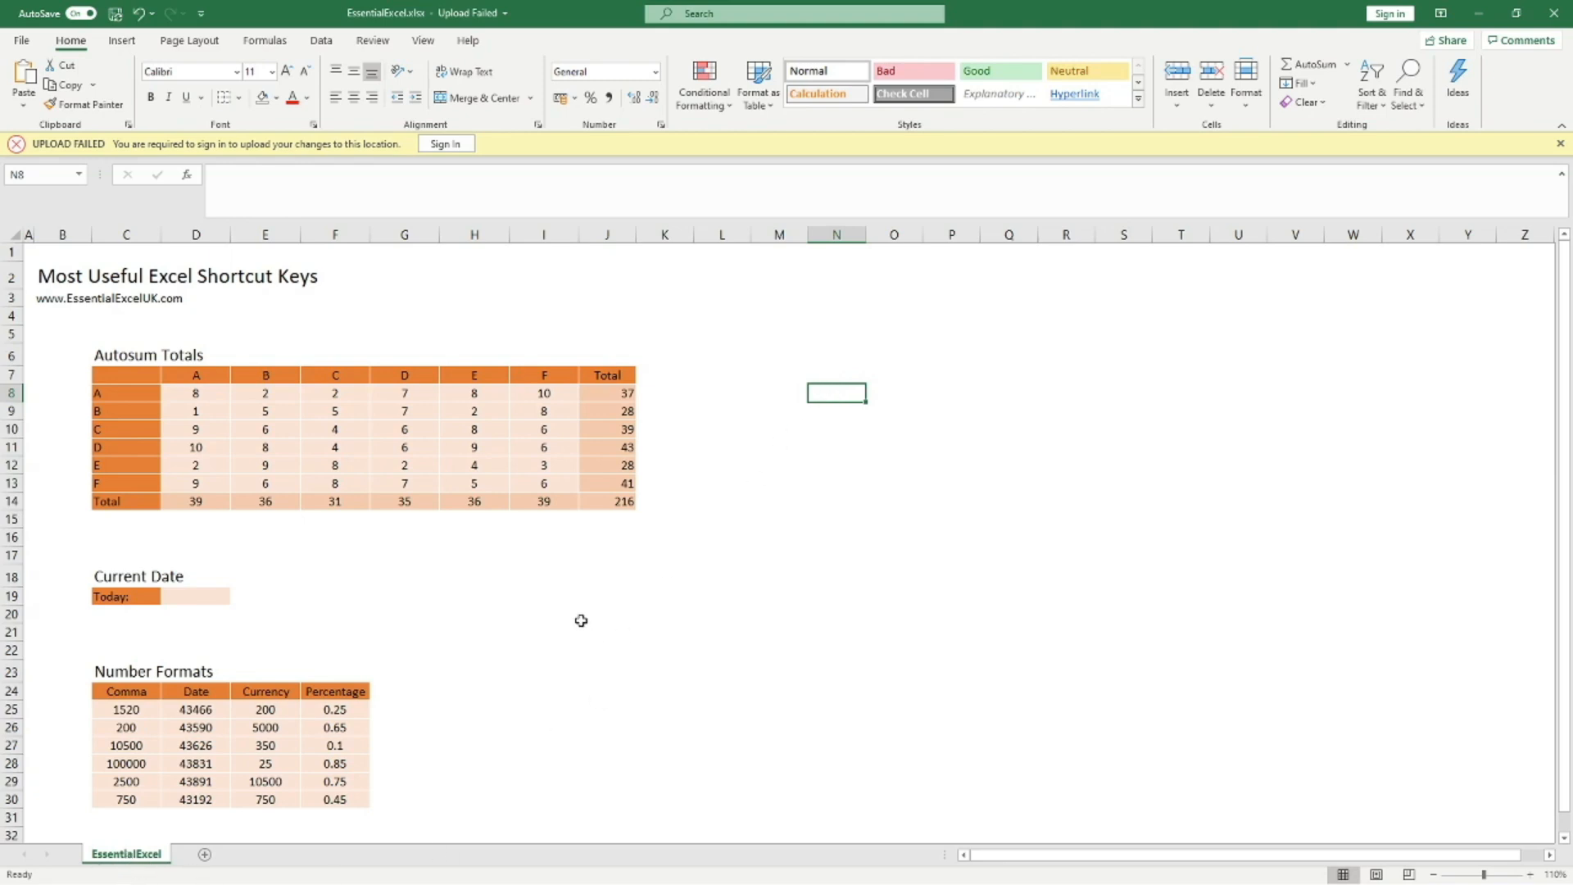
Step: Insert four new blank worksheets in front of the EssentialExcel sheet
{"action": "left_click", "coordinate": [529, 584]}
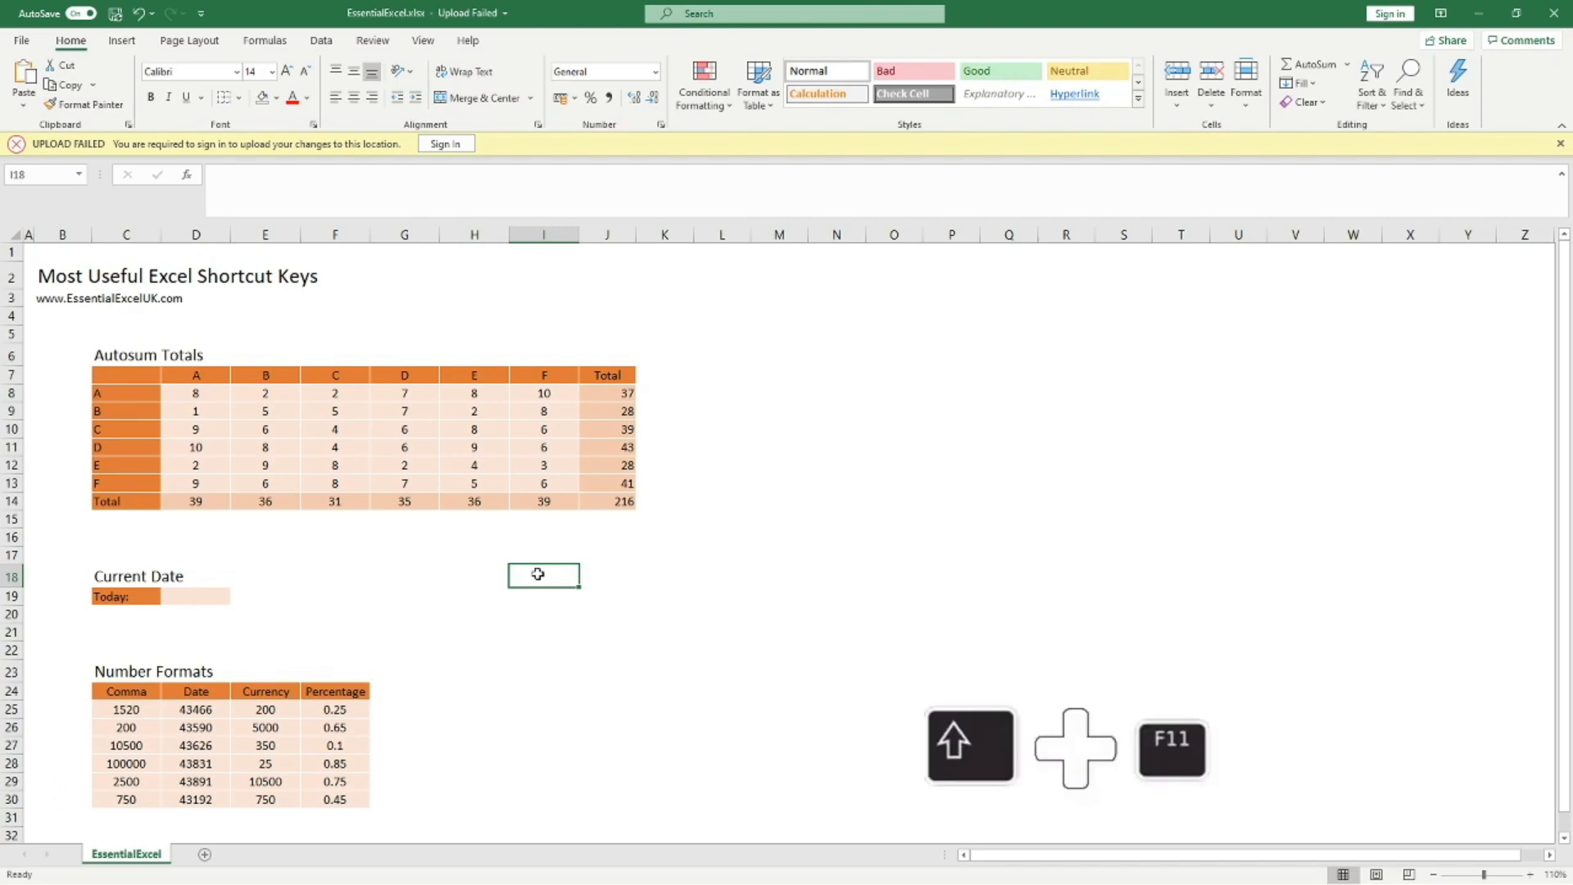
{"action": "key", "text": "shift+F11"}
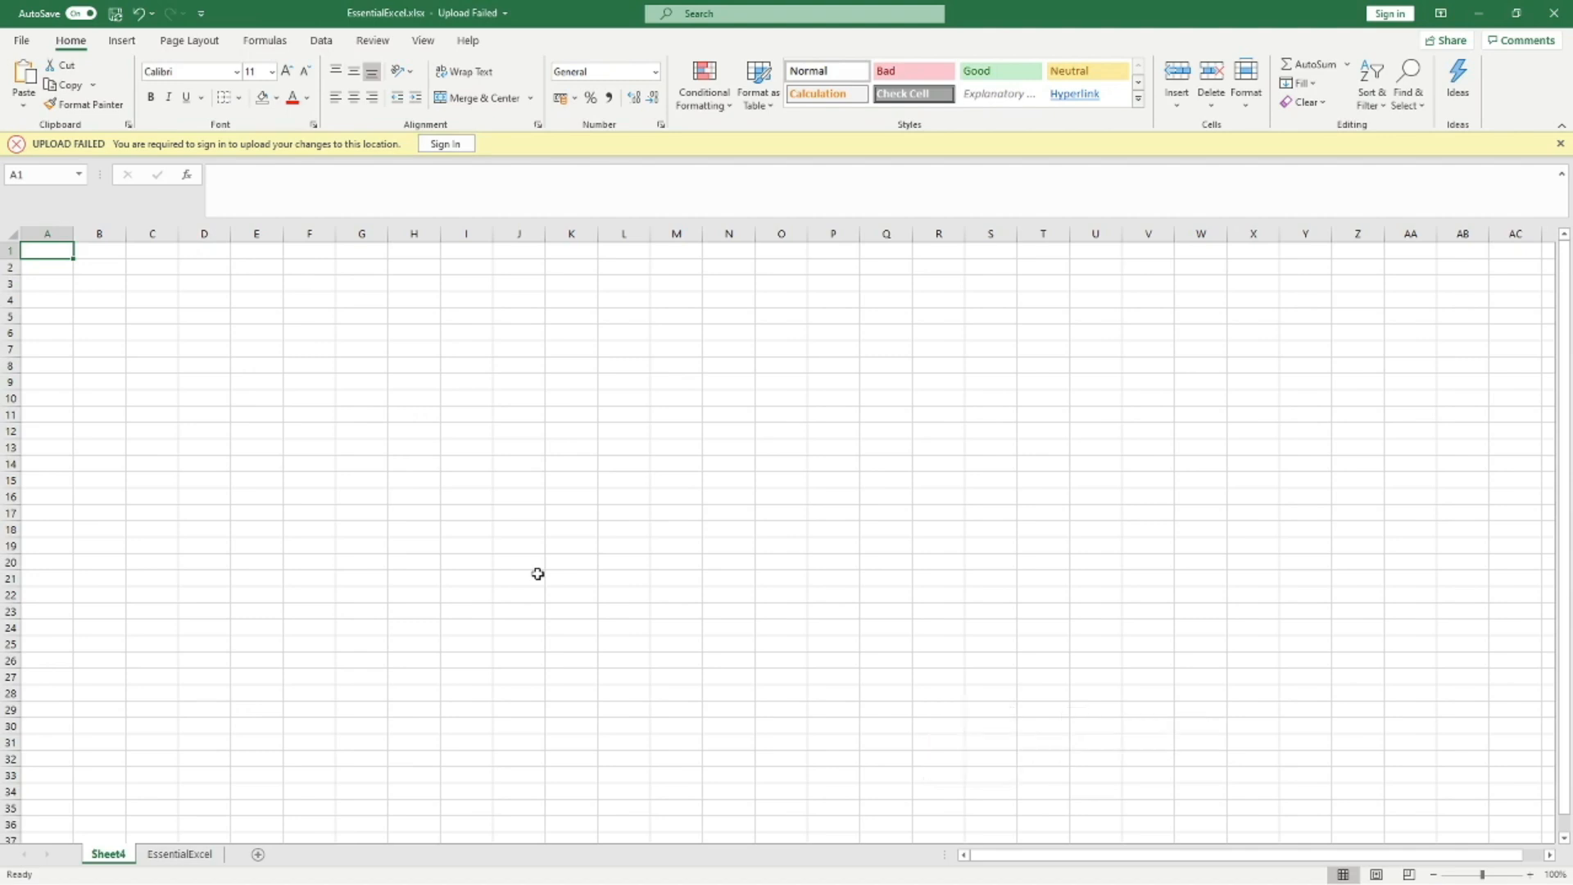
{"action": "key", "text": "shift+F11"}
{"action": "key", "text": "shift+F11"}
{"action": "key", "text": "shift+F11"}
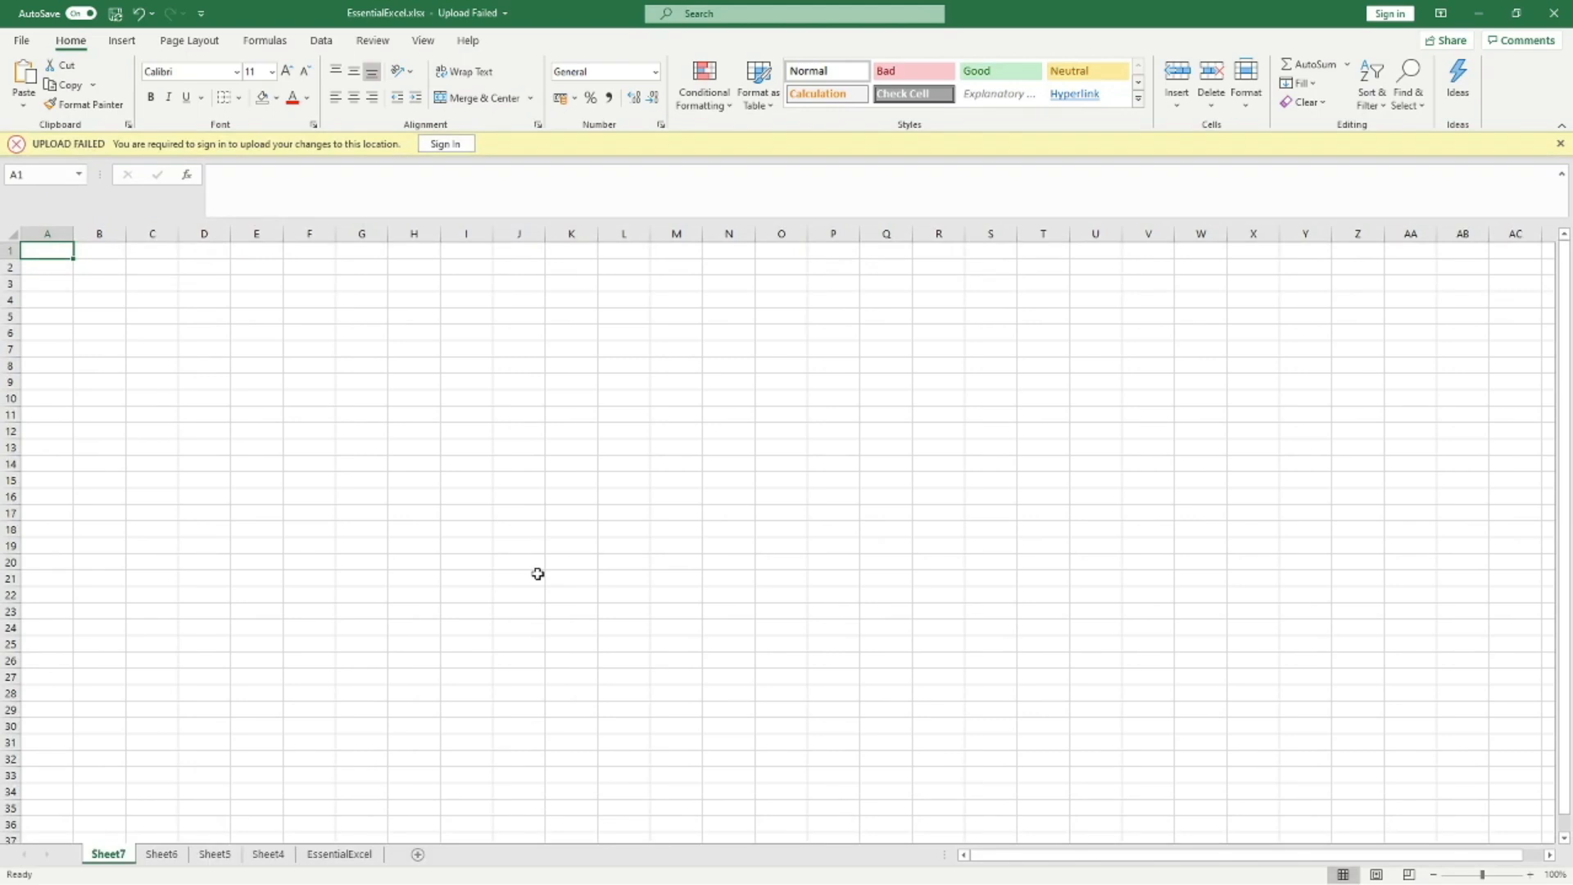
Step: View the new worksheets Sheet6, Sheet5 and Sheet4 in turn and return to Sheet7
{"action": "left_click", "coordinate": [155, 853]}
{"action": "left_click", "coordinate": [212, 855]}
{"action": "left_click", "coordinate": [266, 853]}
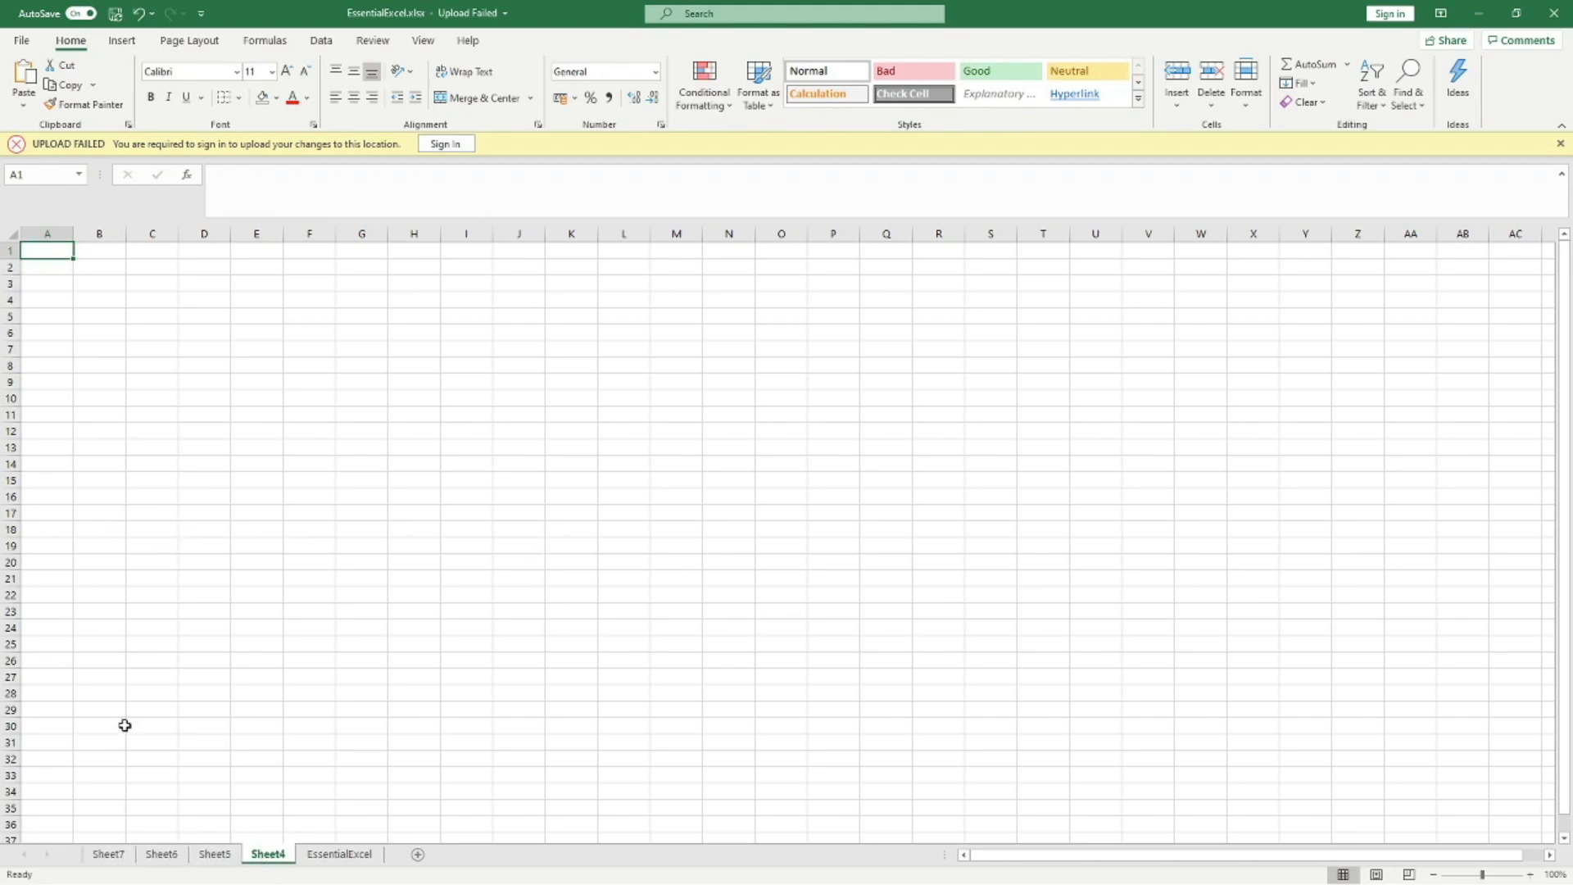
{"action": "left_click", "coordinate": [115, 854]}
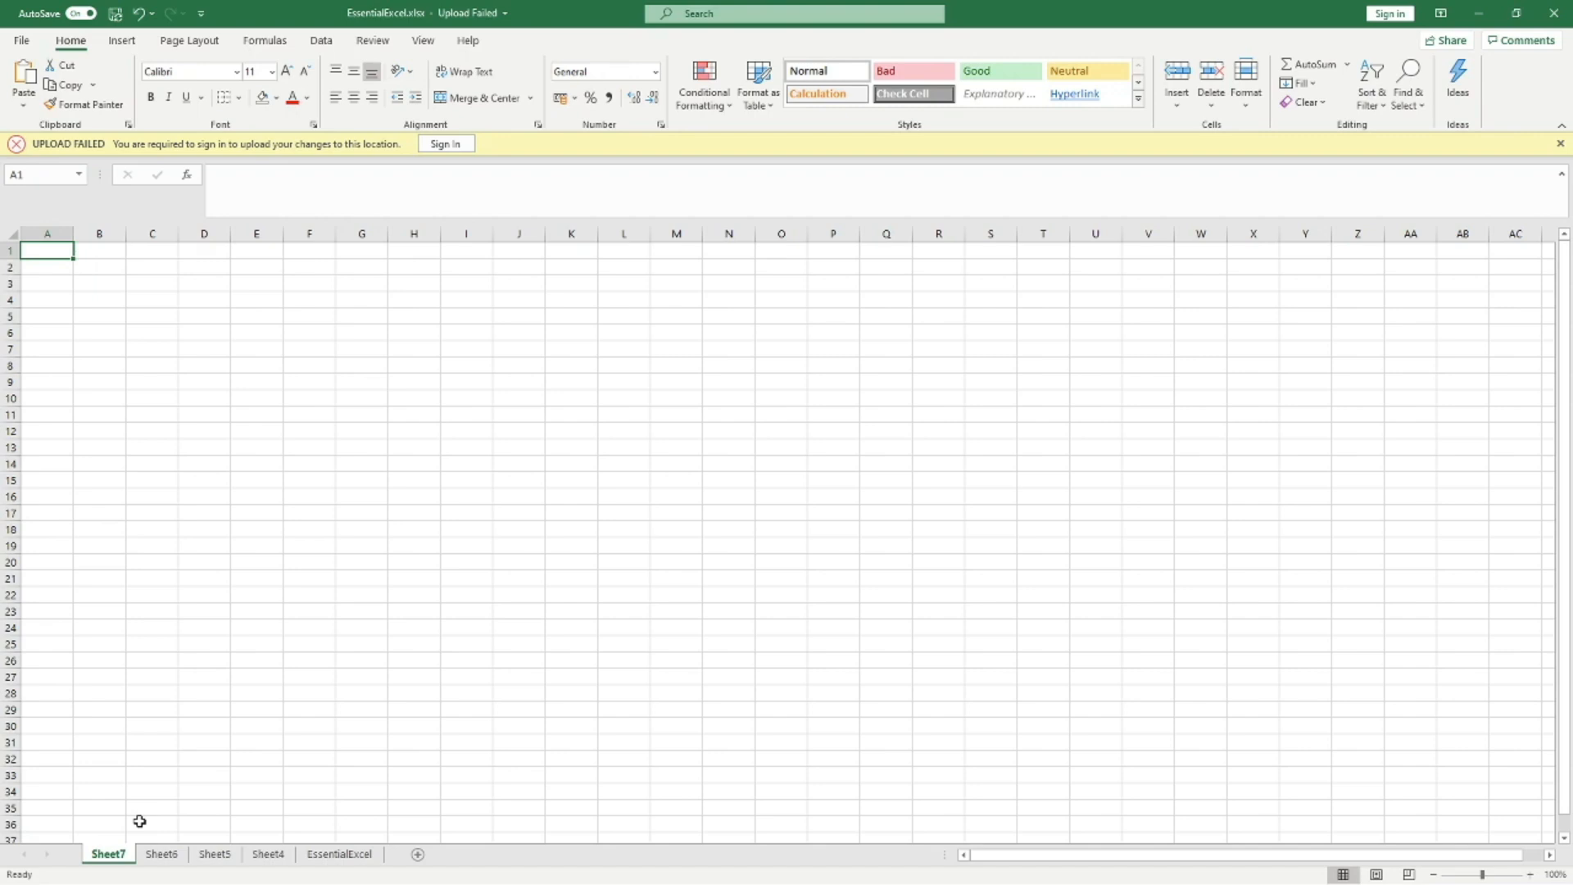
Step: Go through the worksheets one by one from Sheet7 to EssentialExcel and back to Sheet7
{"action": "key", "text": "ctrl+Page_Down"}
{"action": "key", "text": "ctrl+Page_Down"}
{"action": "key", "text": "ctrl+Page_Down"}
{"action": "key", "text": "ctrl+Page_Down"}
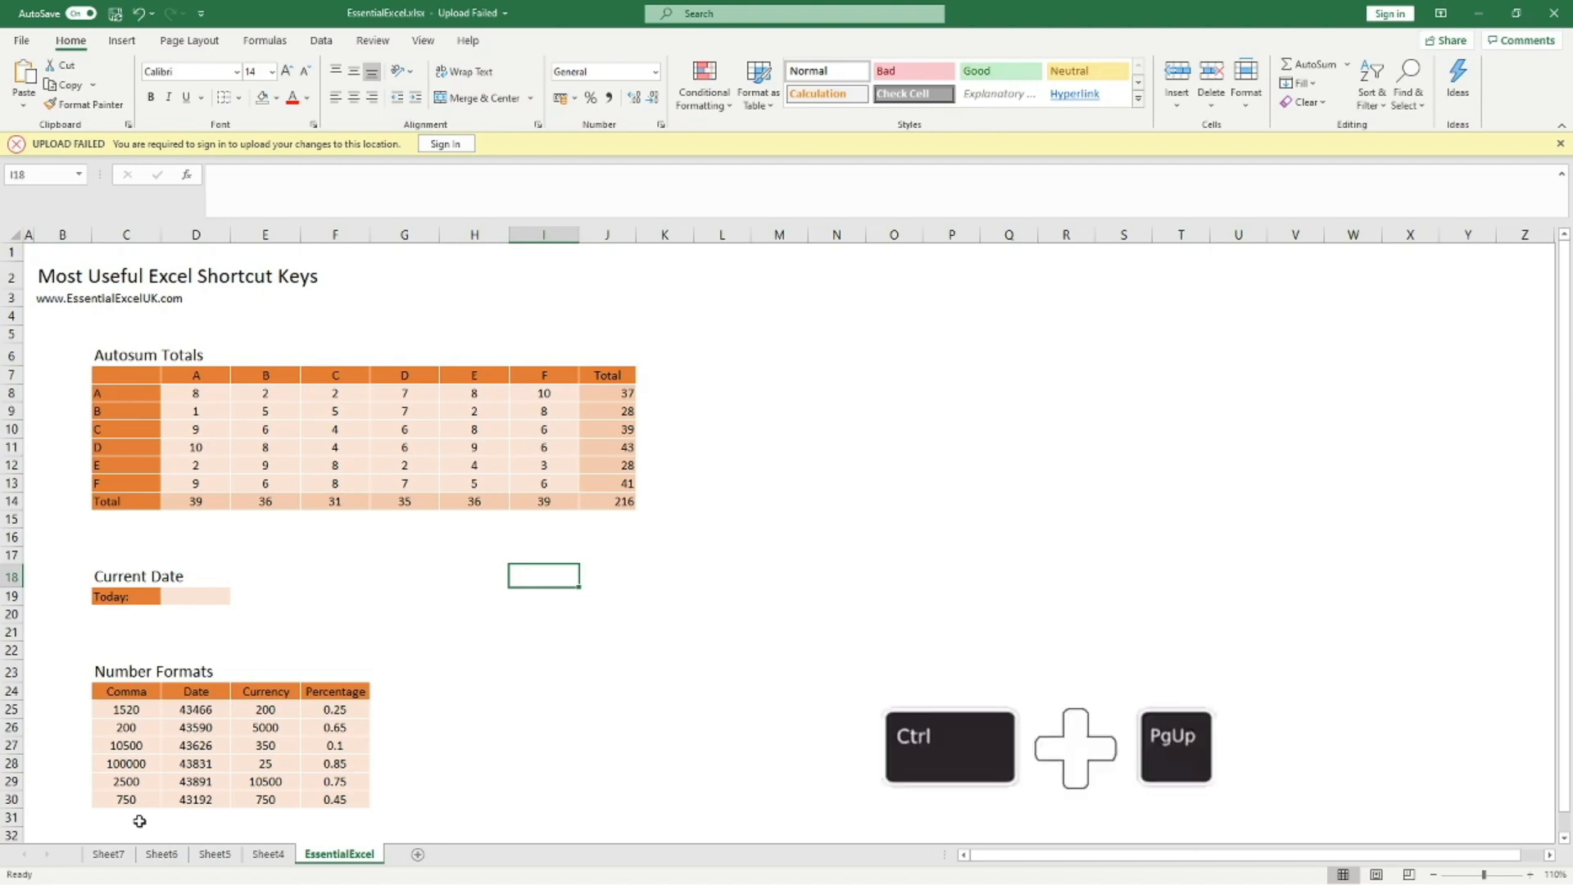
{"action": "key", "text": "ctrl+Page_Up"}
{"action": "key", "text": "ctrl+Page_Up"}
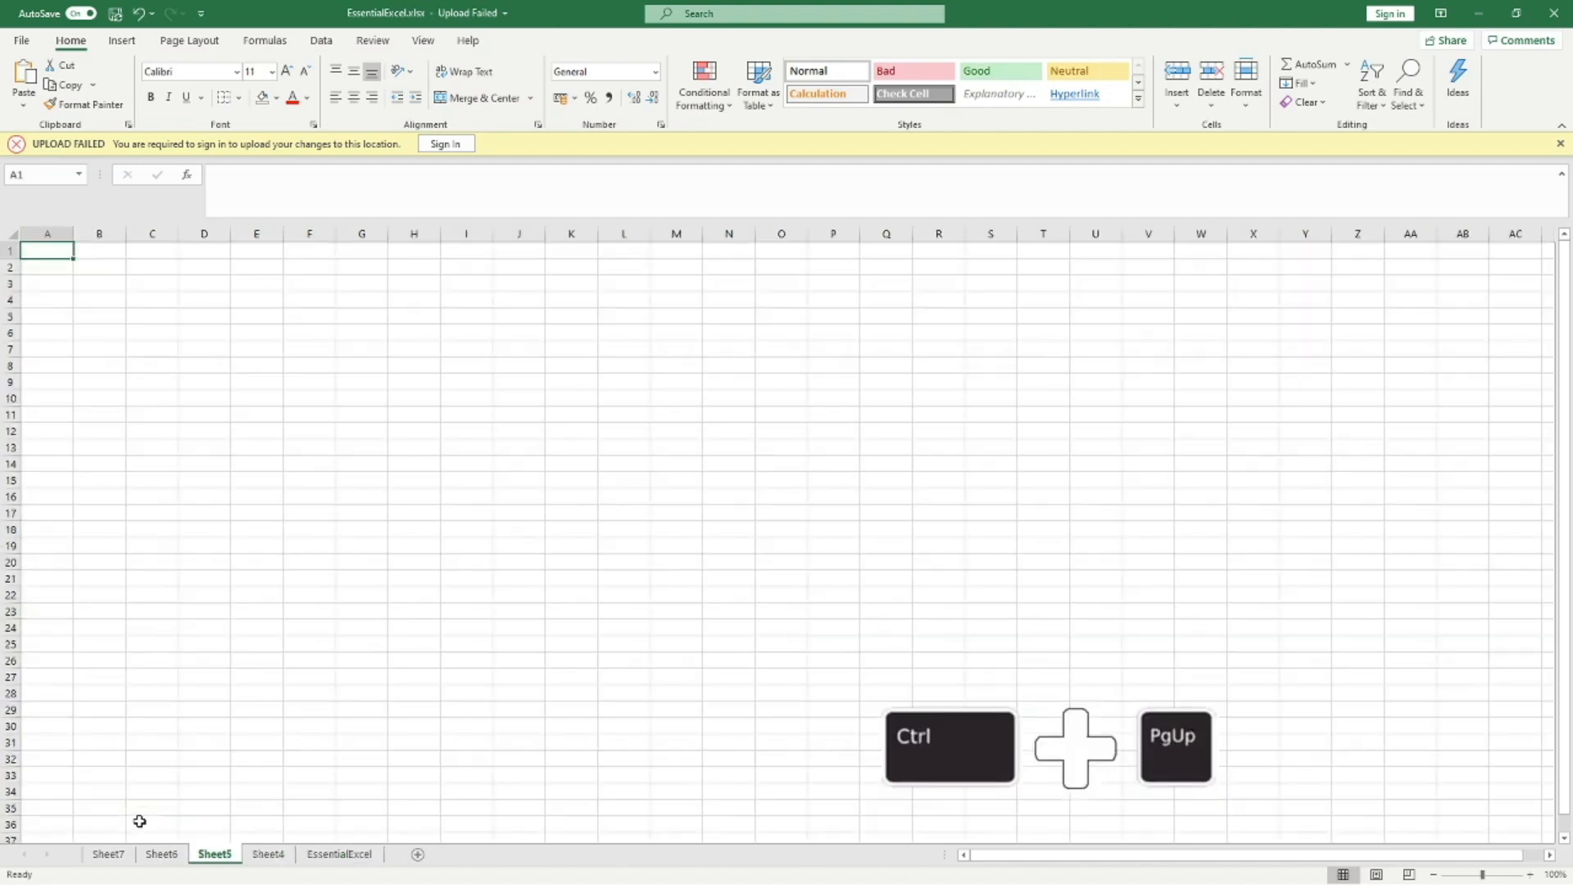
{"action": "key", "text": "ctrl+Page_Up"}
{"action": "key", "text": "ctrl+Page_Up"}
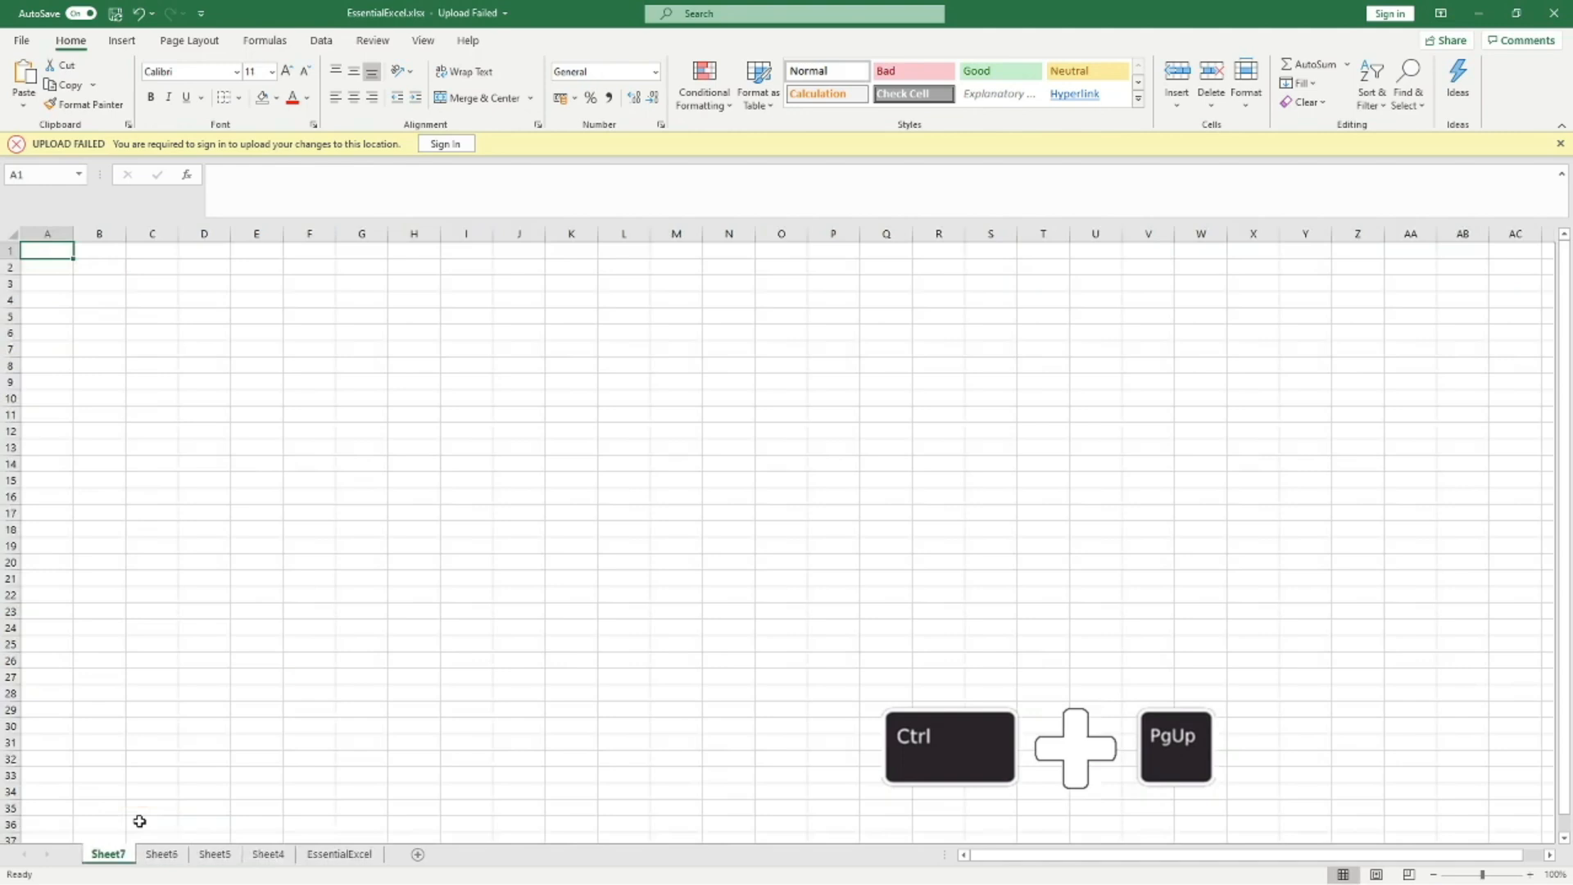
Step: Move forward one worksheet at a time from Sheet7 until the EssentialExcel sheet is active
{"action": "key", "text": "ctrl+Page_Down"}
{"action": "key", "text": "ctrl+Page_Down"}
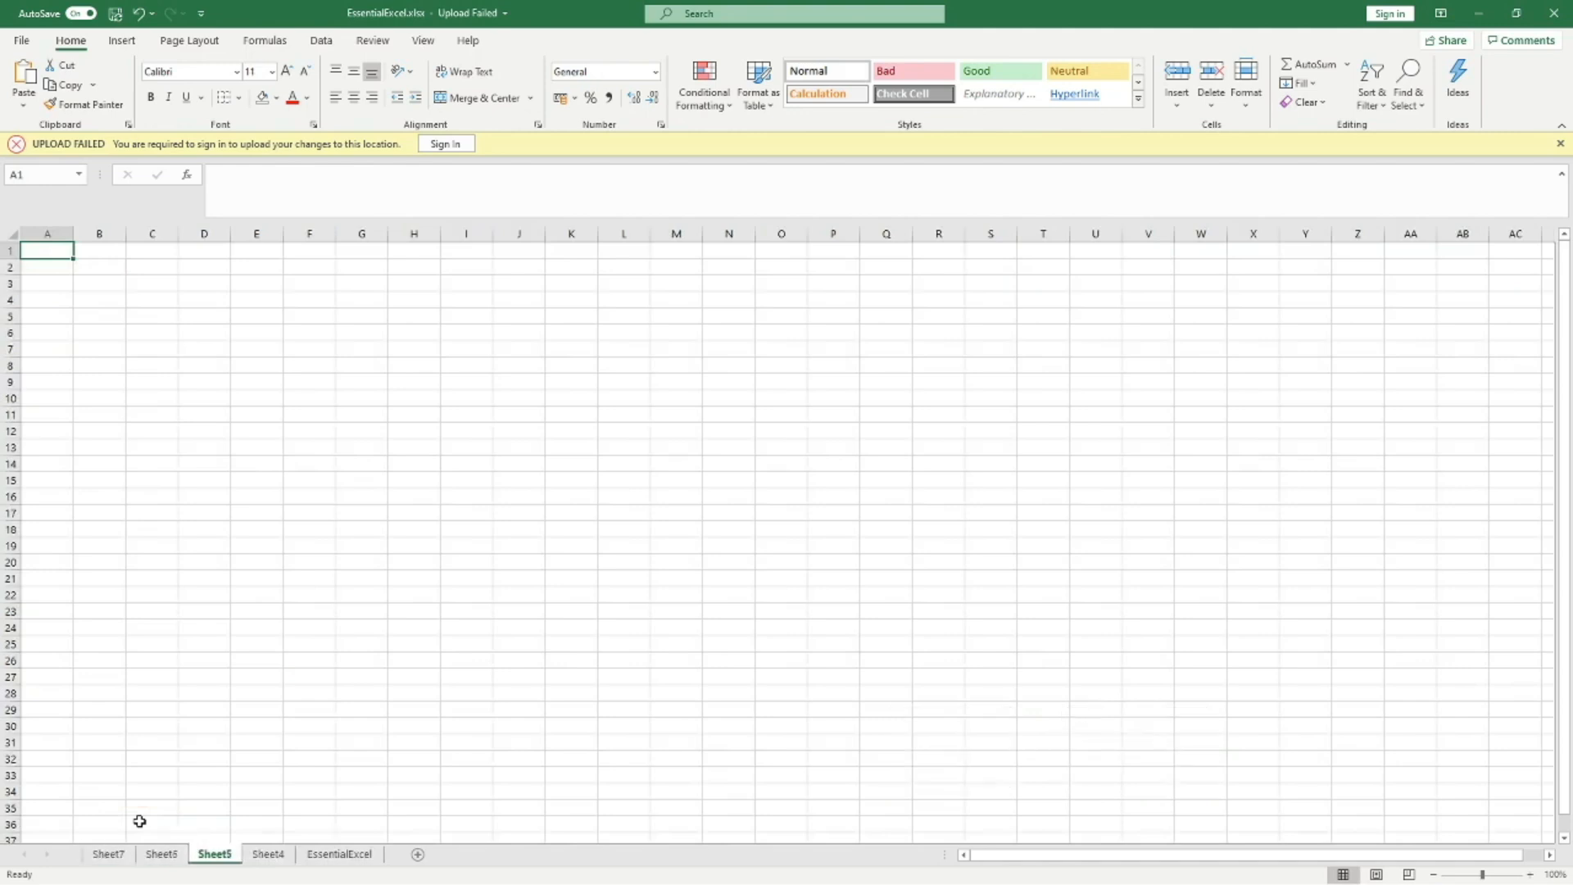
{"action": "key", "text": "ctrl+Page_Down"}
{"action": "key", "text": "ctrl+Page_Down"}
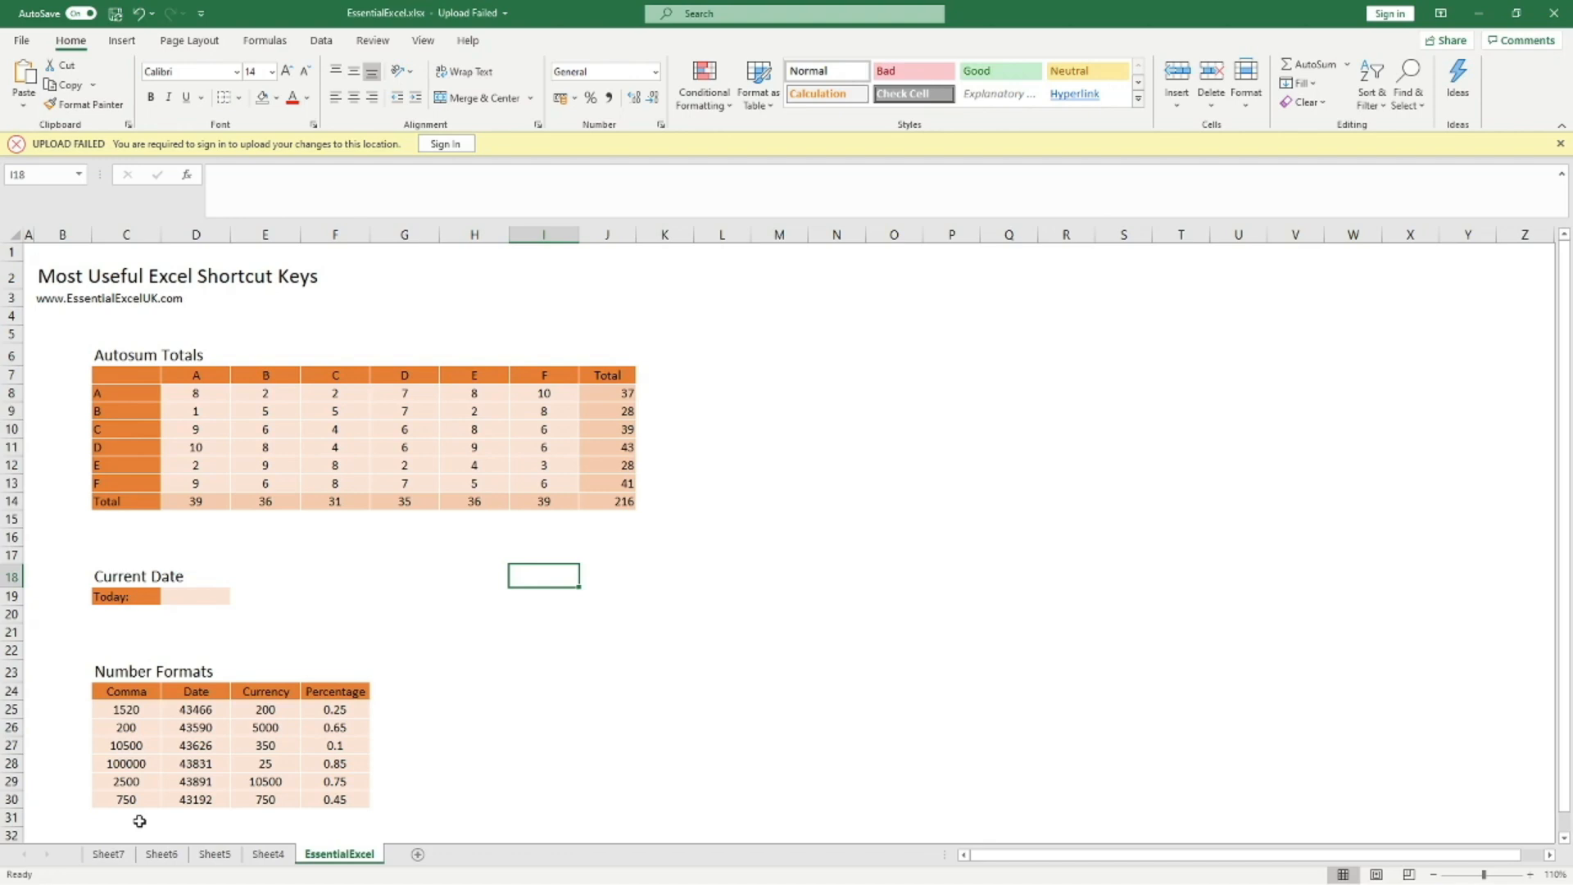
Step: Delete the four blank worksheets Sheet4 to Sheet7 together, keeping only the EssentialExcel sheet
{"action": "left_click", "coordinate": [402, 800]}
{"action": "left_click", "coordinate": [272, 857]}
{"action": "left_click", "coordinate": [95, 860], "text": "shift"}
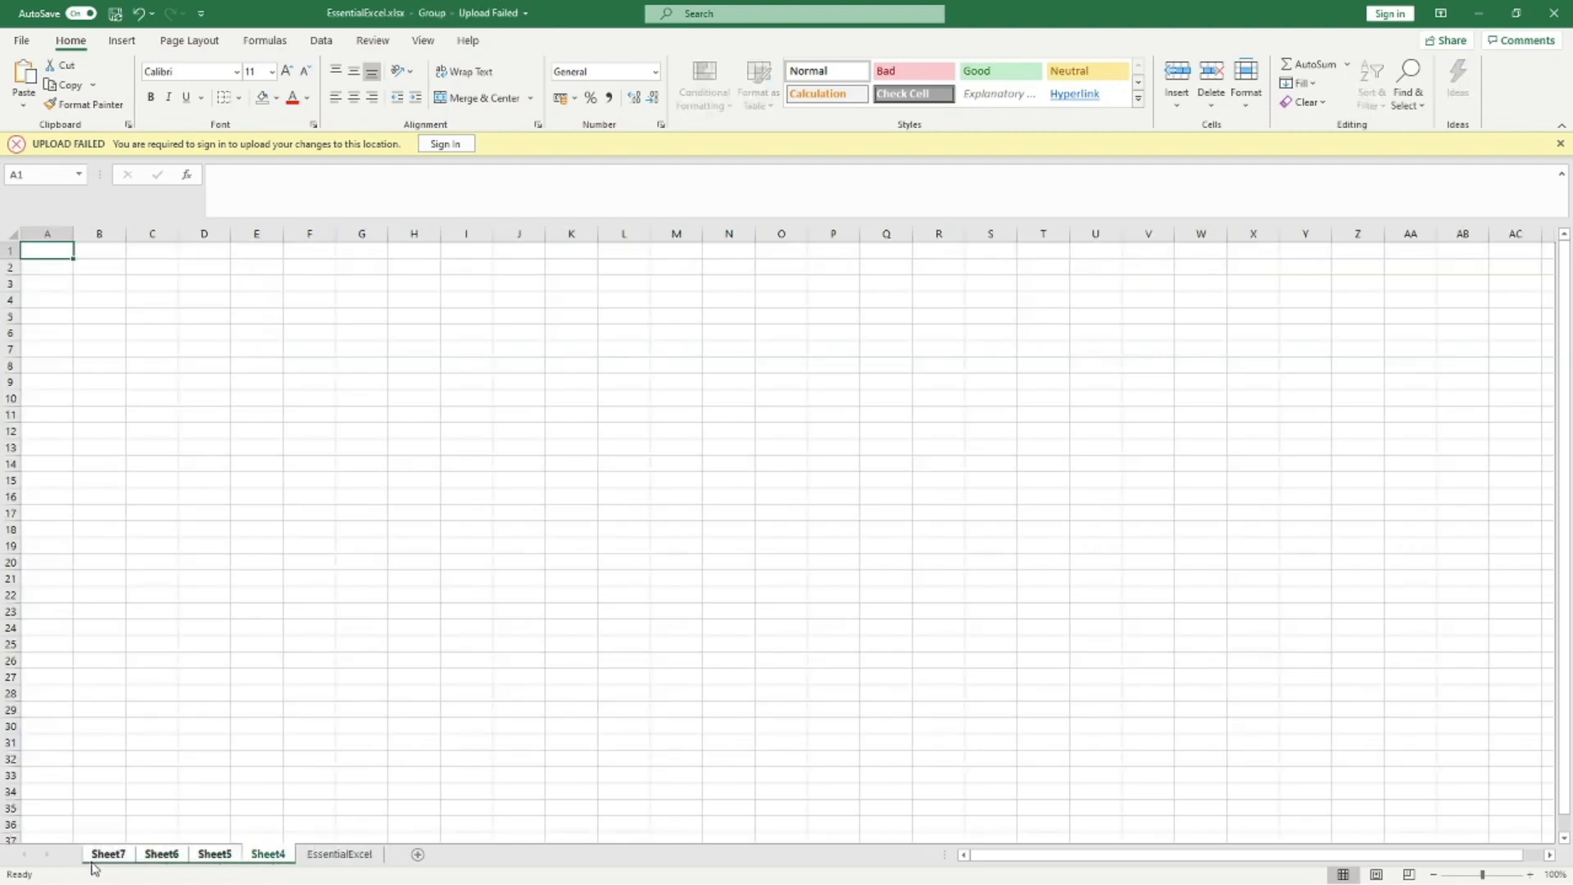
{"action": "right_click", "coordinate": [97, 860]}
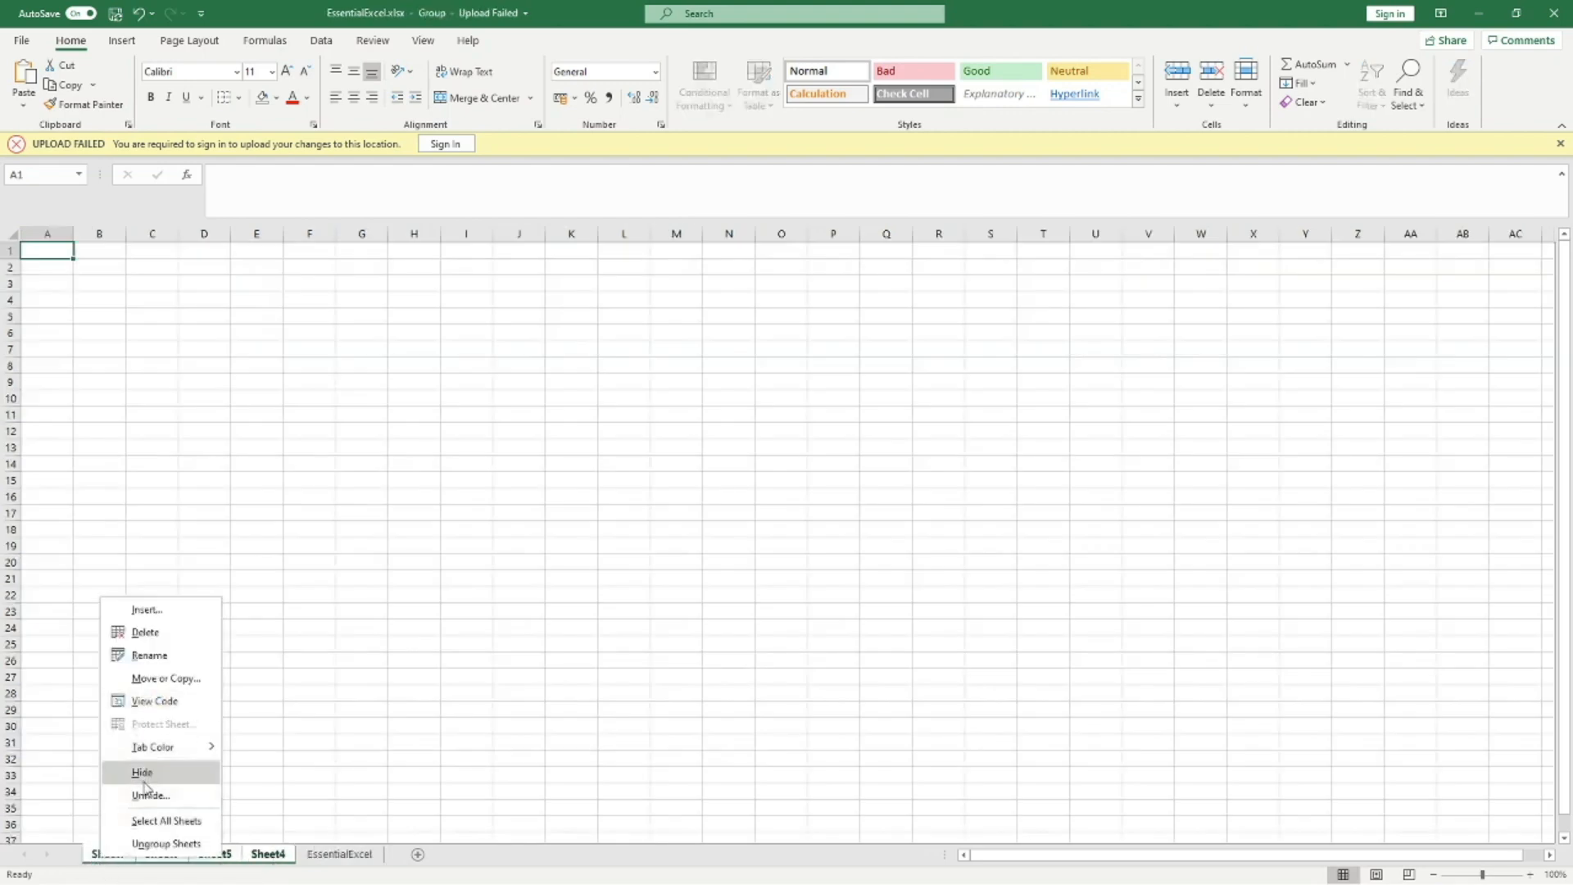
{"action": "left_click", "coordinate": [159, 633]}
{"action": "left_click", "coordinate": [770, 498]}
{"action": "left_click", "coordinate": [726, 552]}
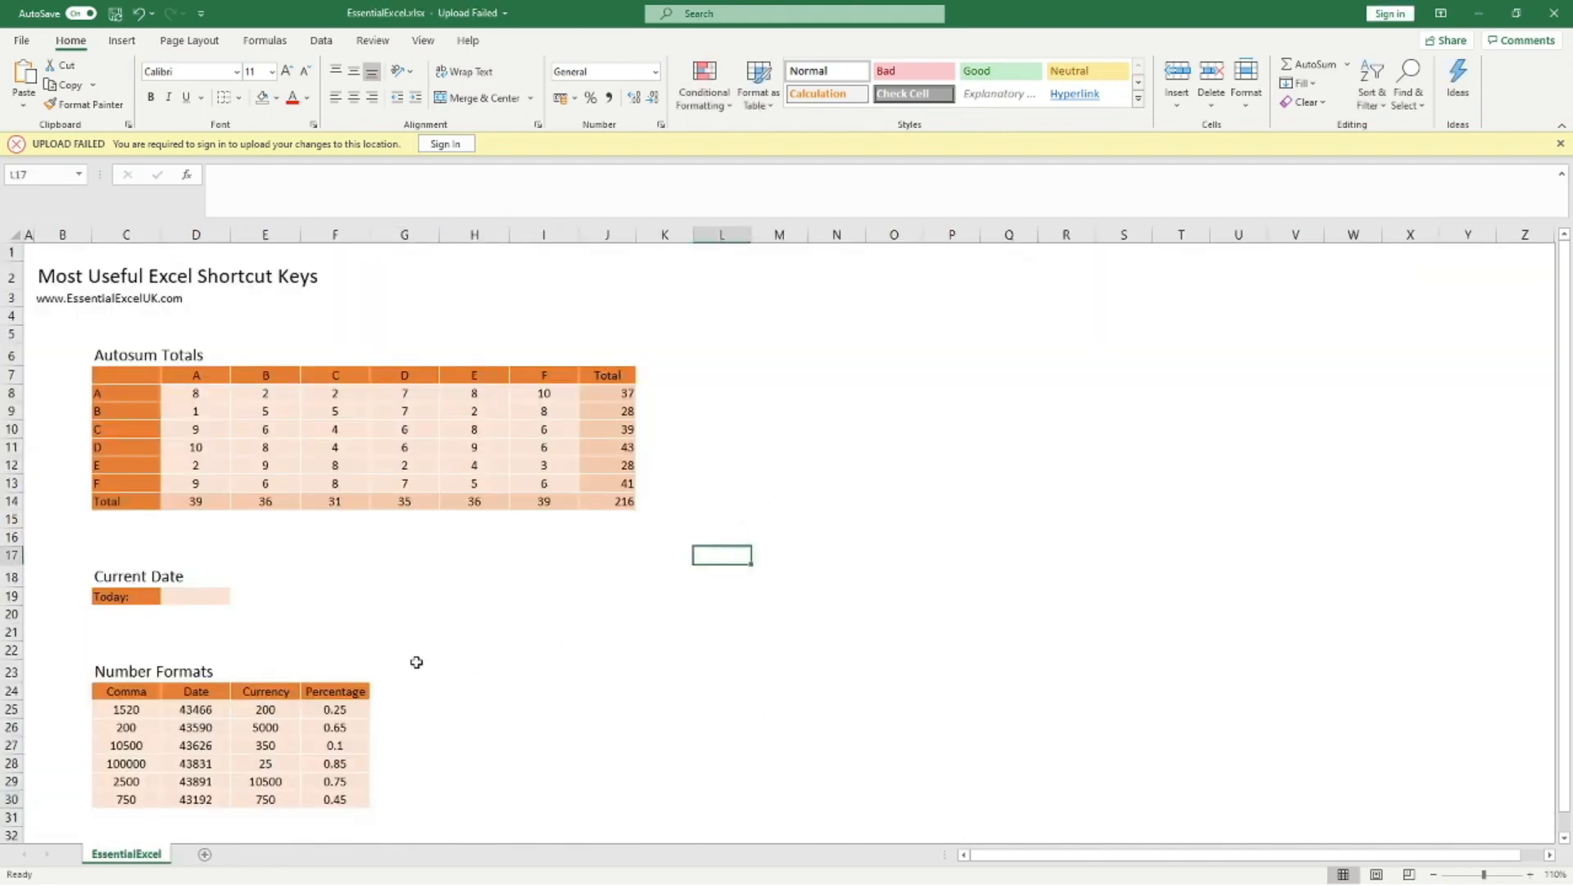
Step: Apply the Number format with thousands separators and two decimals to the Comma column values in C25:C30
{"action": "scroll", "coordinate": [417, 662], "scroll_direction": "down", "scroll_amount": 6}
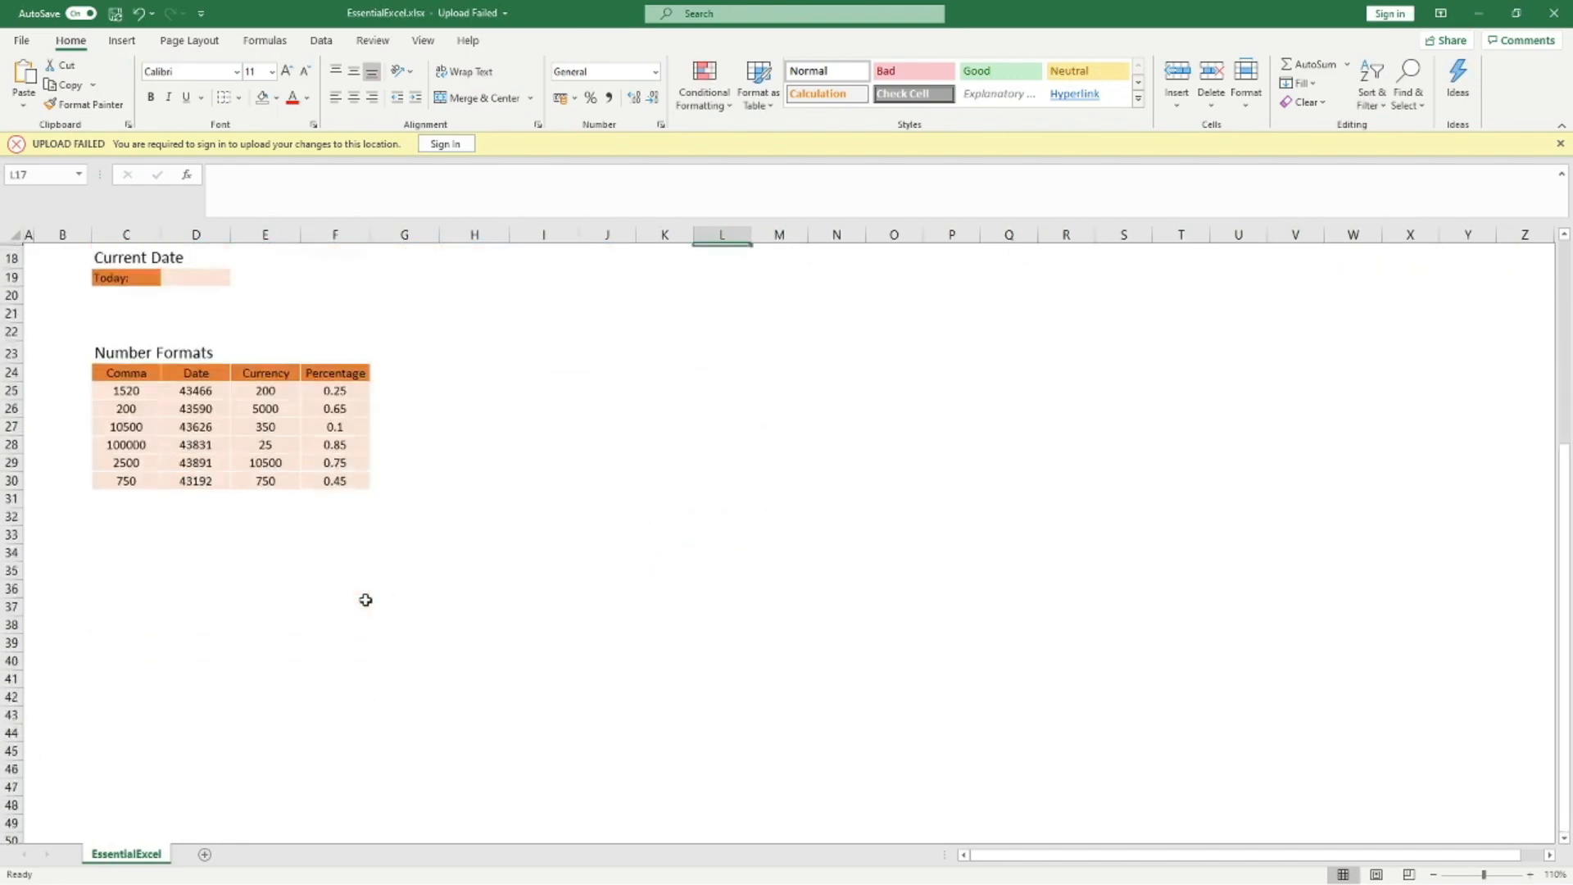
{"action": "scroll", "coordinate": [365, 600], "scroll_direction": "up", "scroll_amount": 2}
{"action": "left_click", "coordinate": [520, 547]}
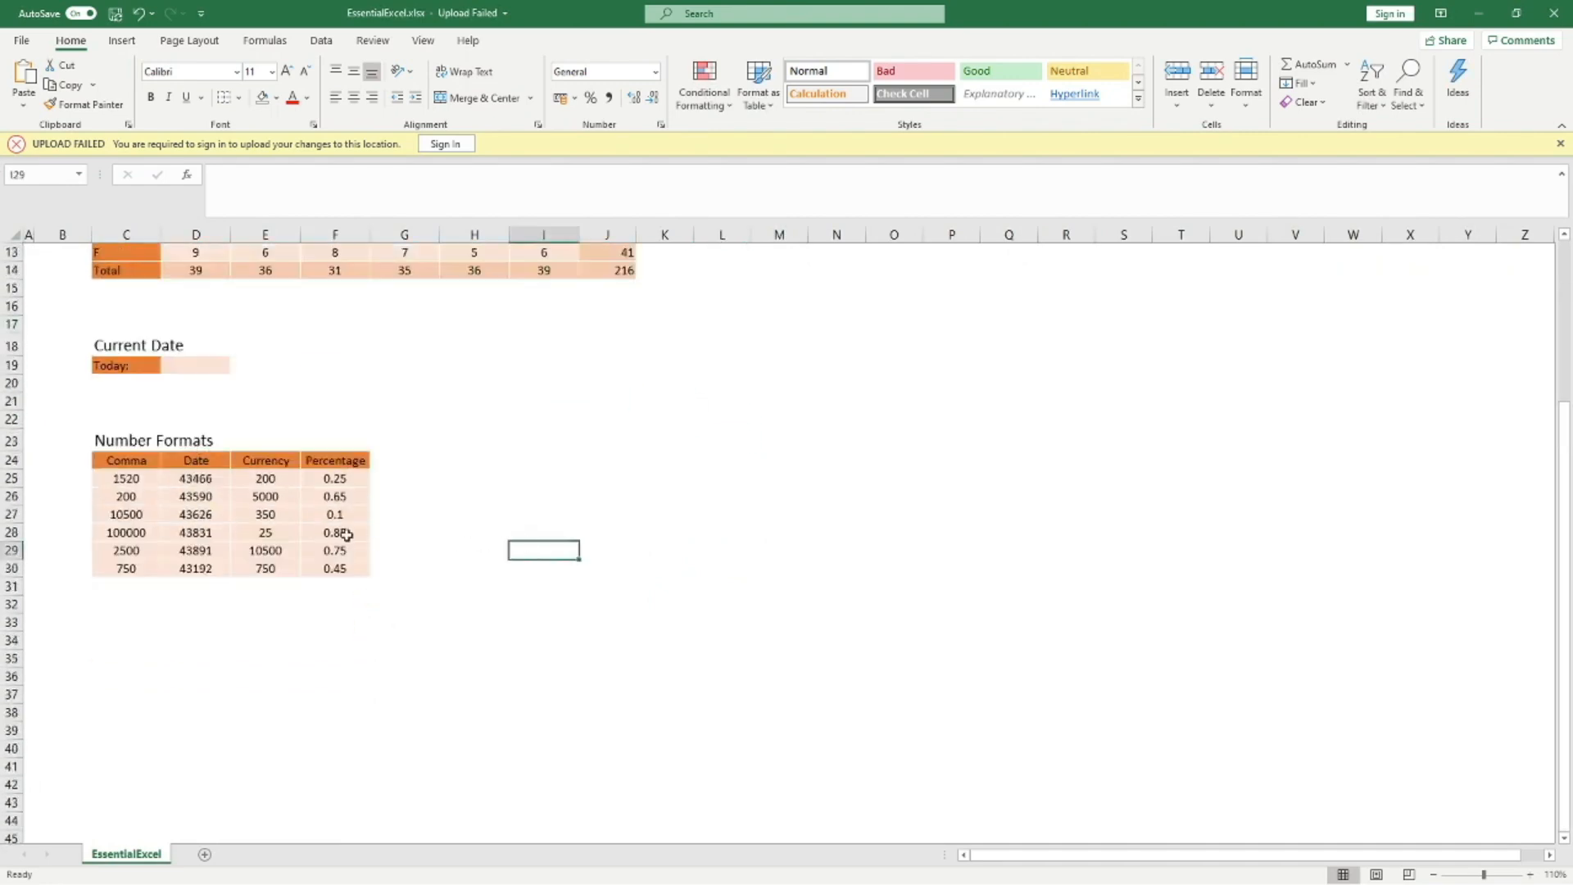
{"action": "left_click", "coordinate": [111, 668]}
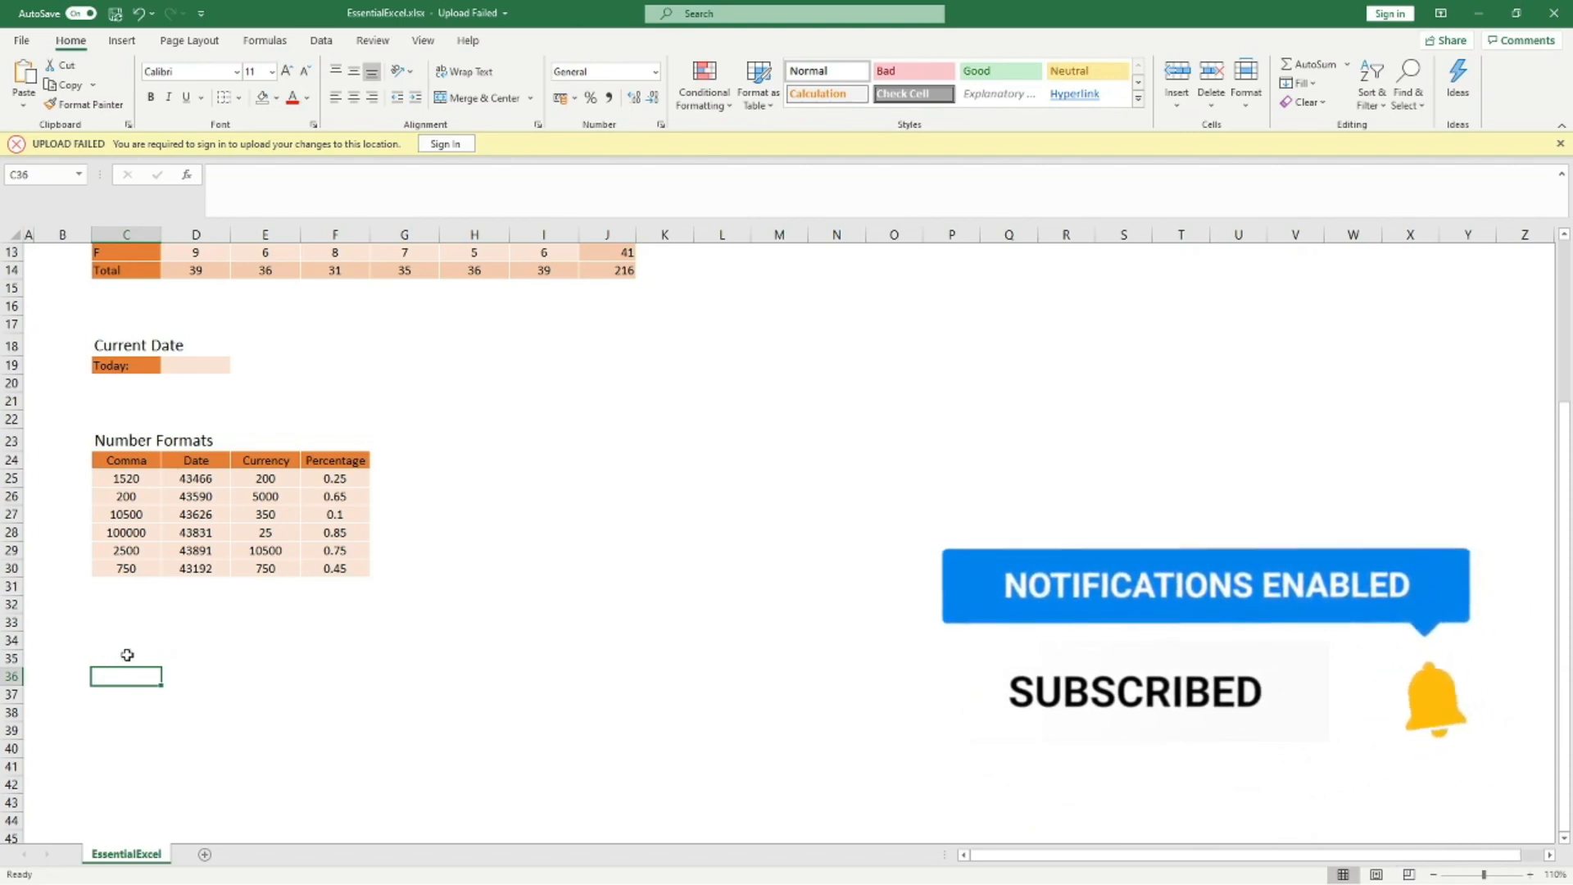
{"action": "left_click", "coordinate": [155, 462]}
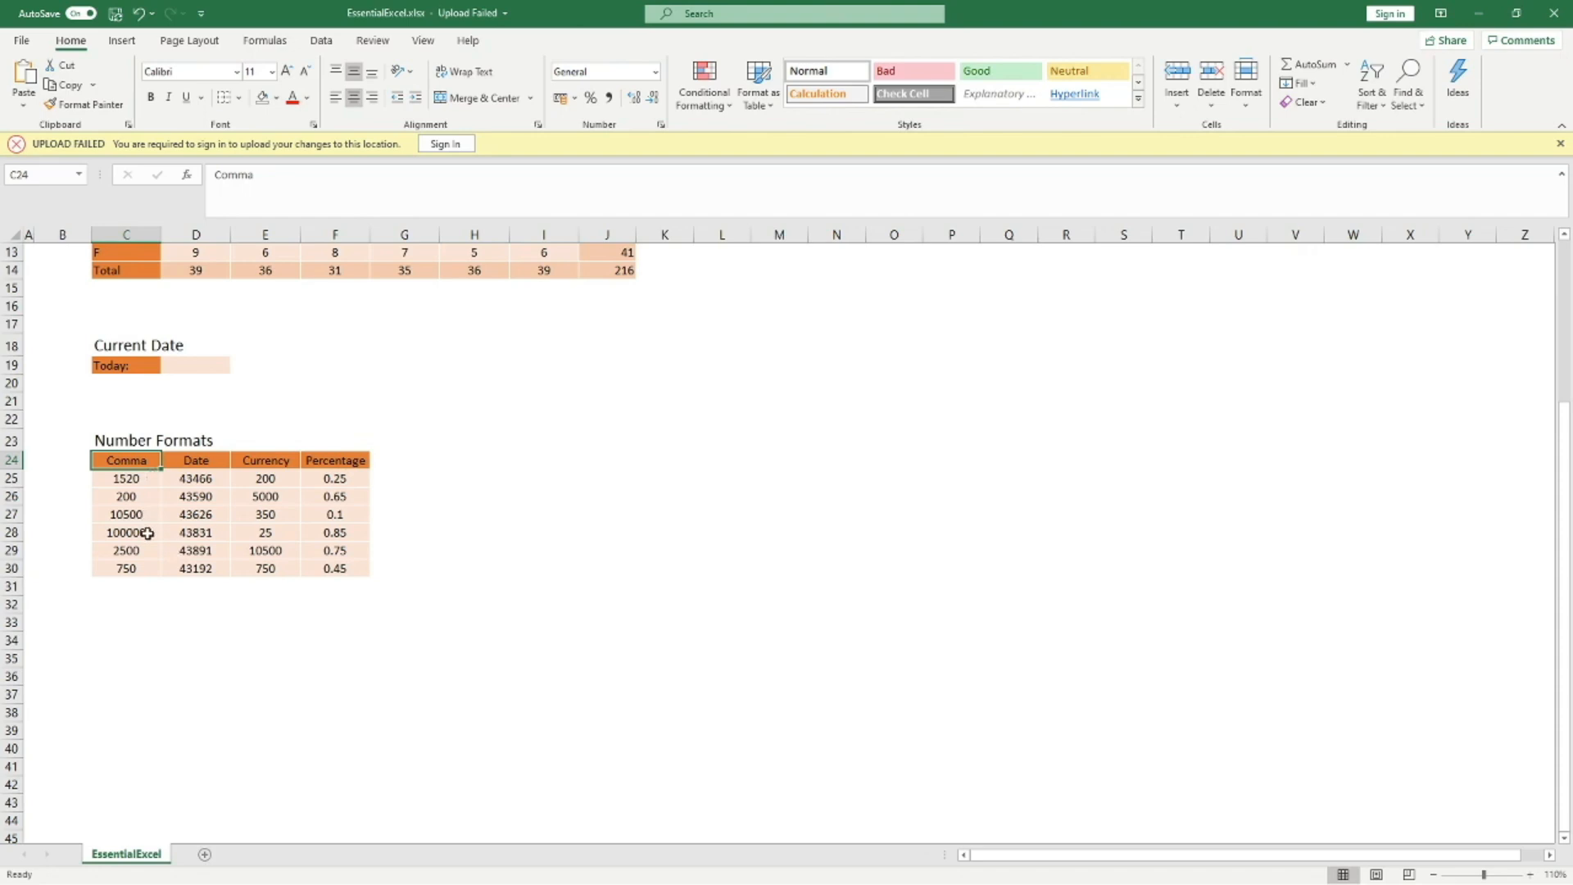
{"action": "left_click", "coordinate": [133, 479]}
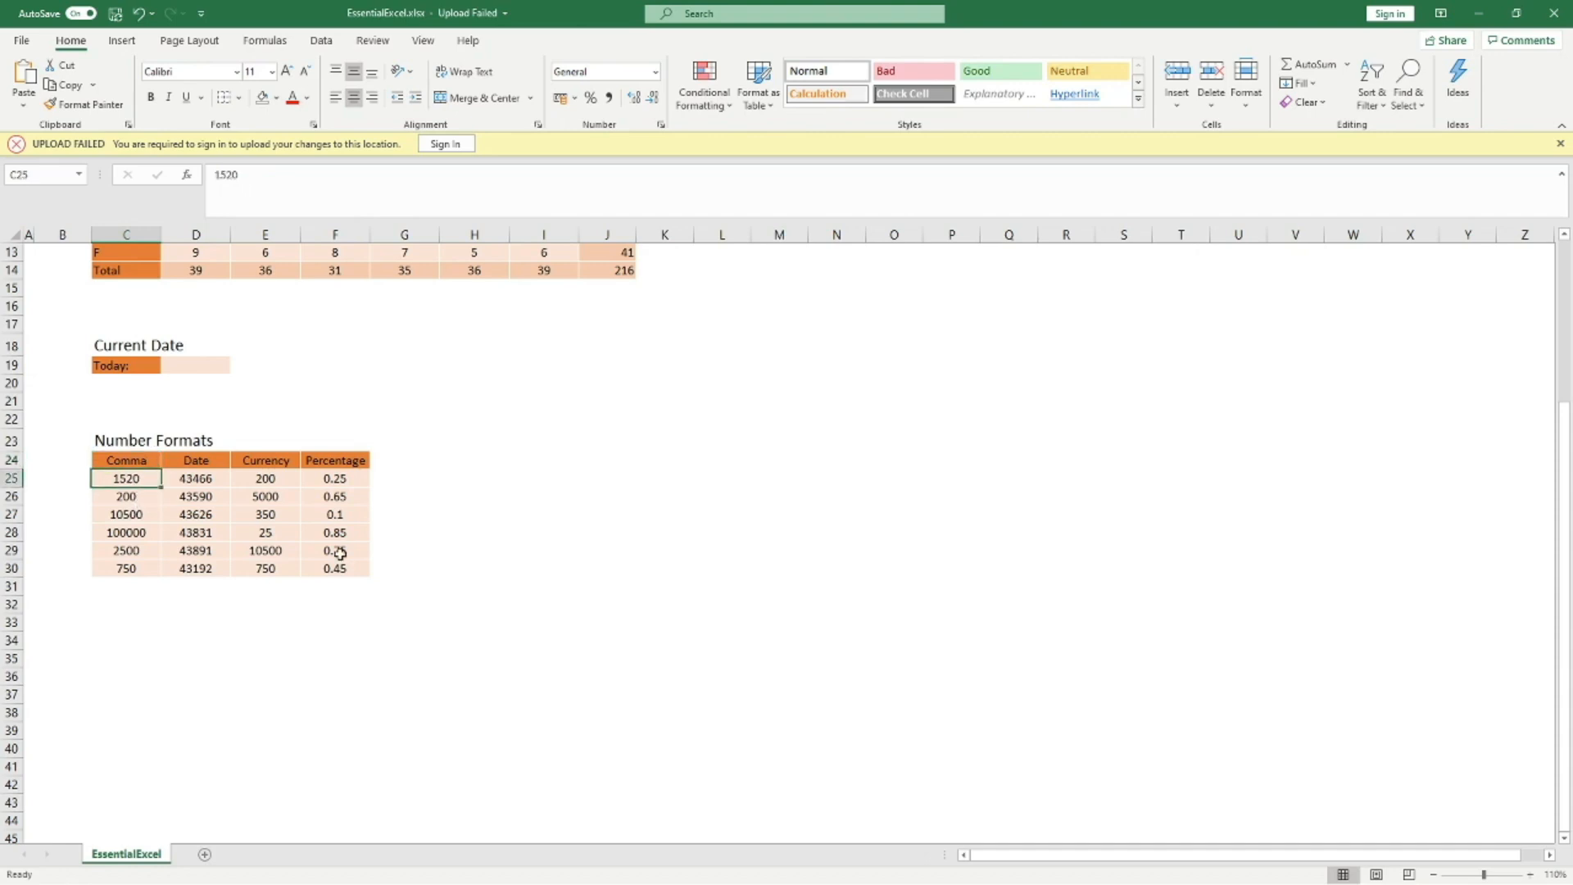
{"action": "key", "text": "ctrl+shift+Down"}
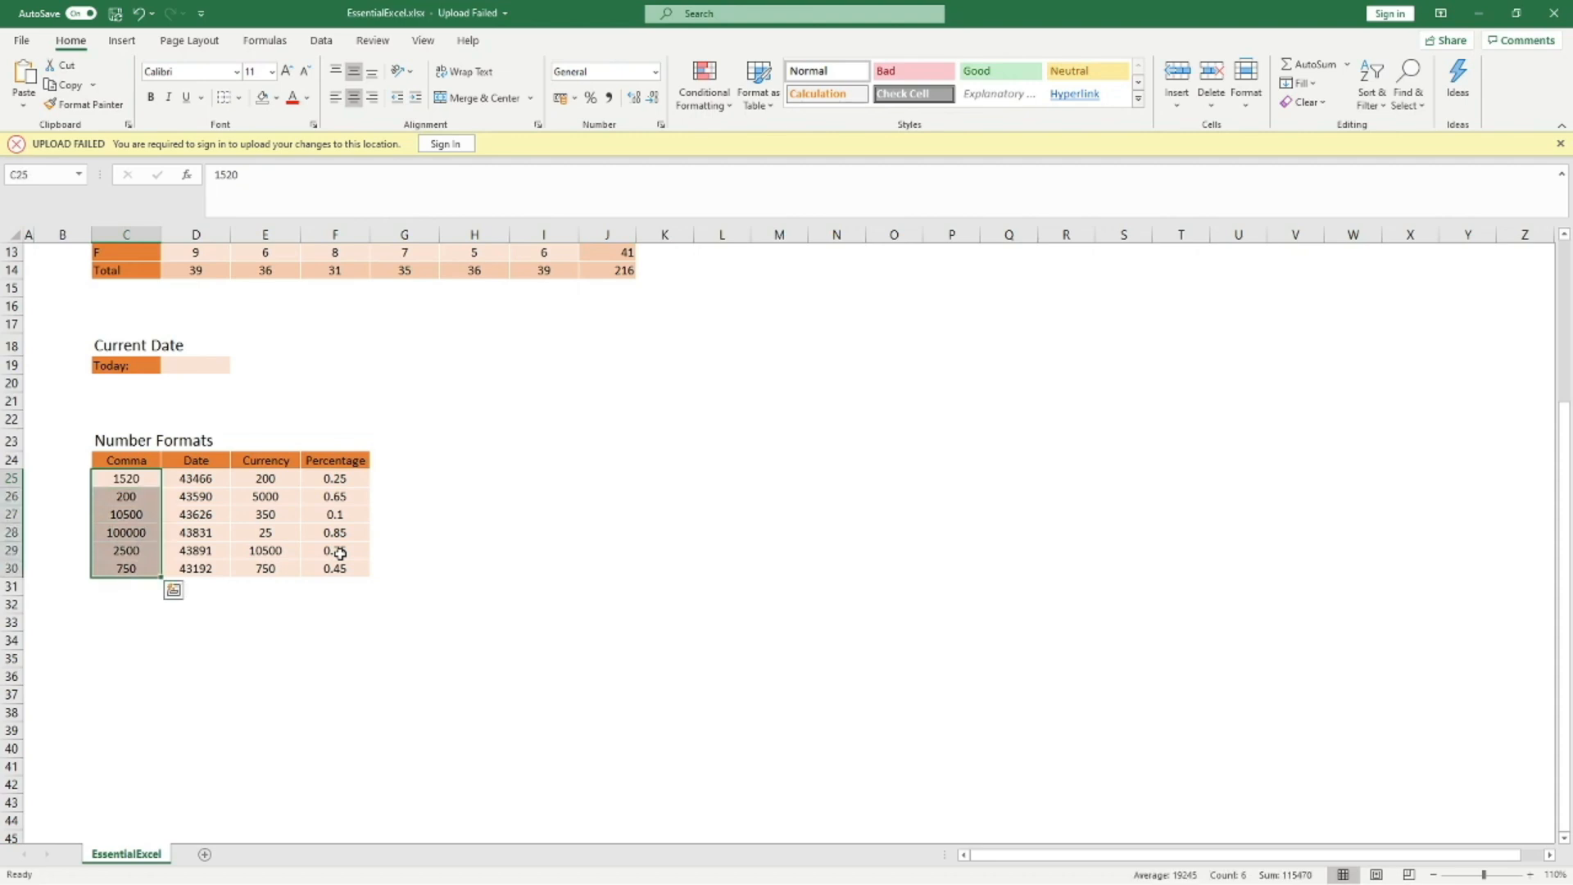
{"action": "key", "text": "ctrl+shift+1"}
{"action": "key", "text": "ctrl+shift+1"}
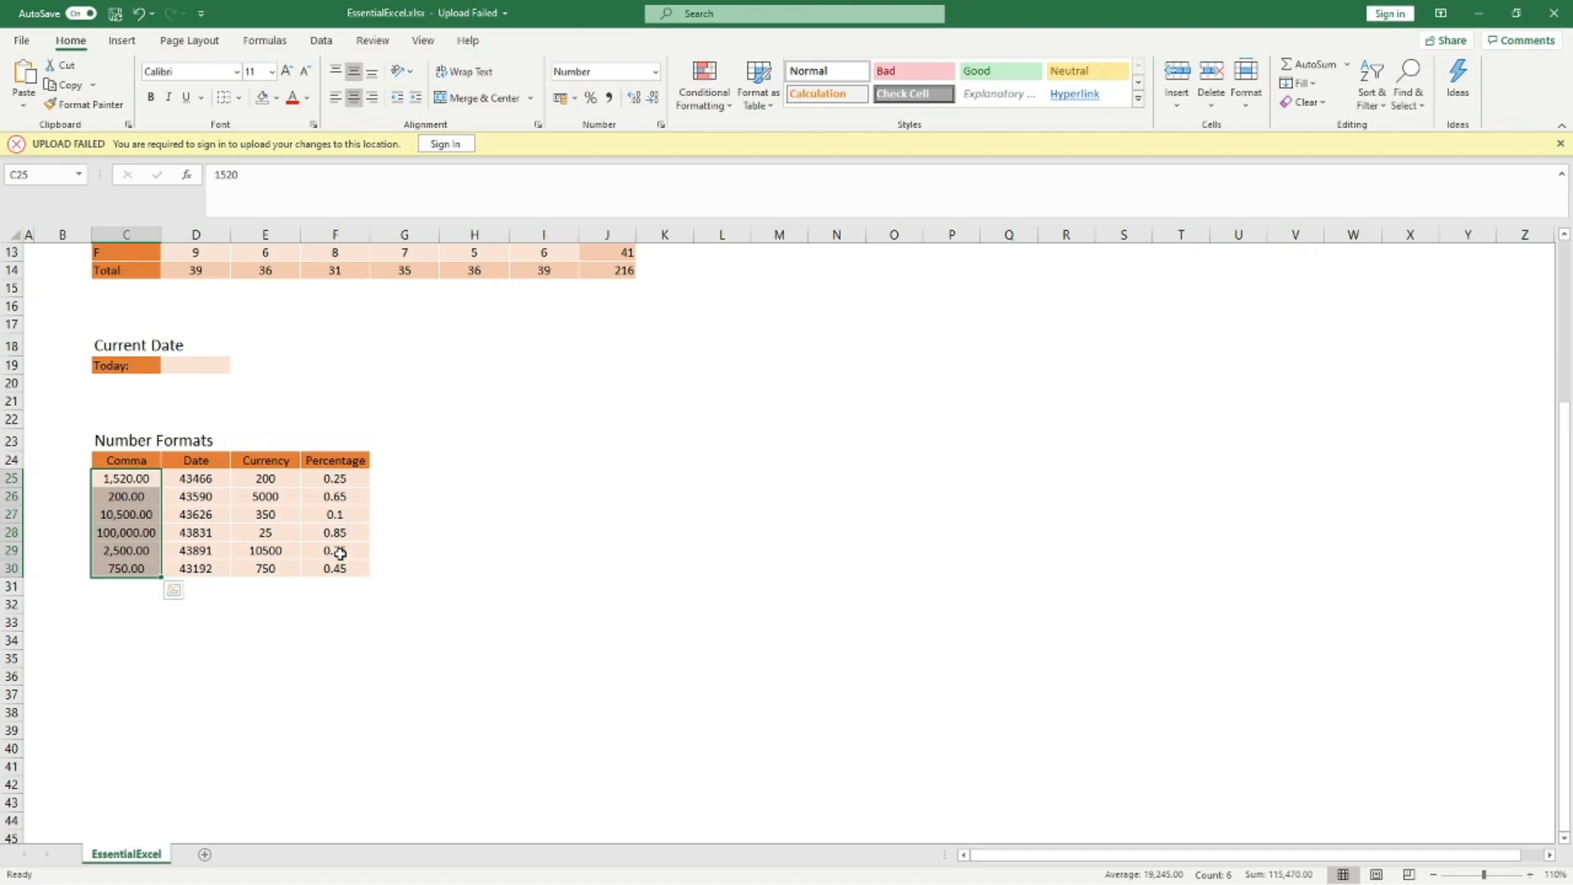
Step: Format the Currency column values in E25:E30 as pounds with two decimals
{"action": "key", "text": "Right"}
{"action": "key", "text": "Right"}
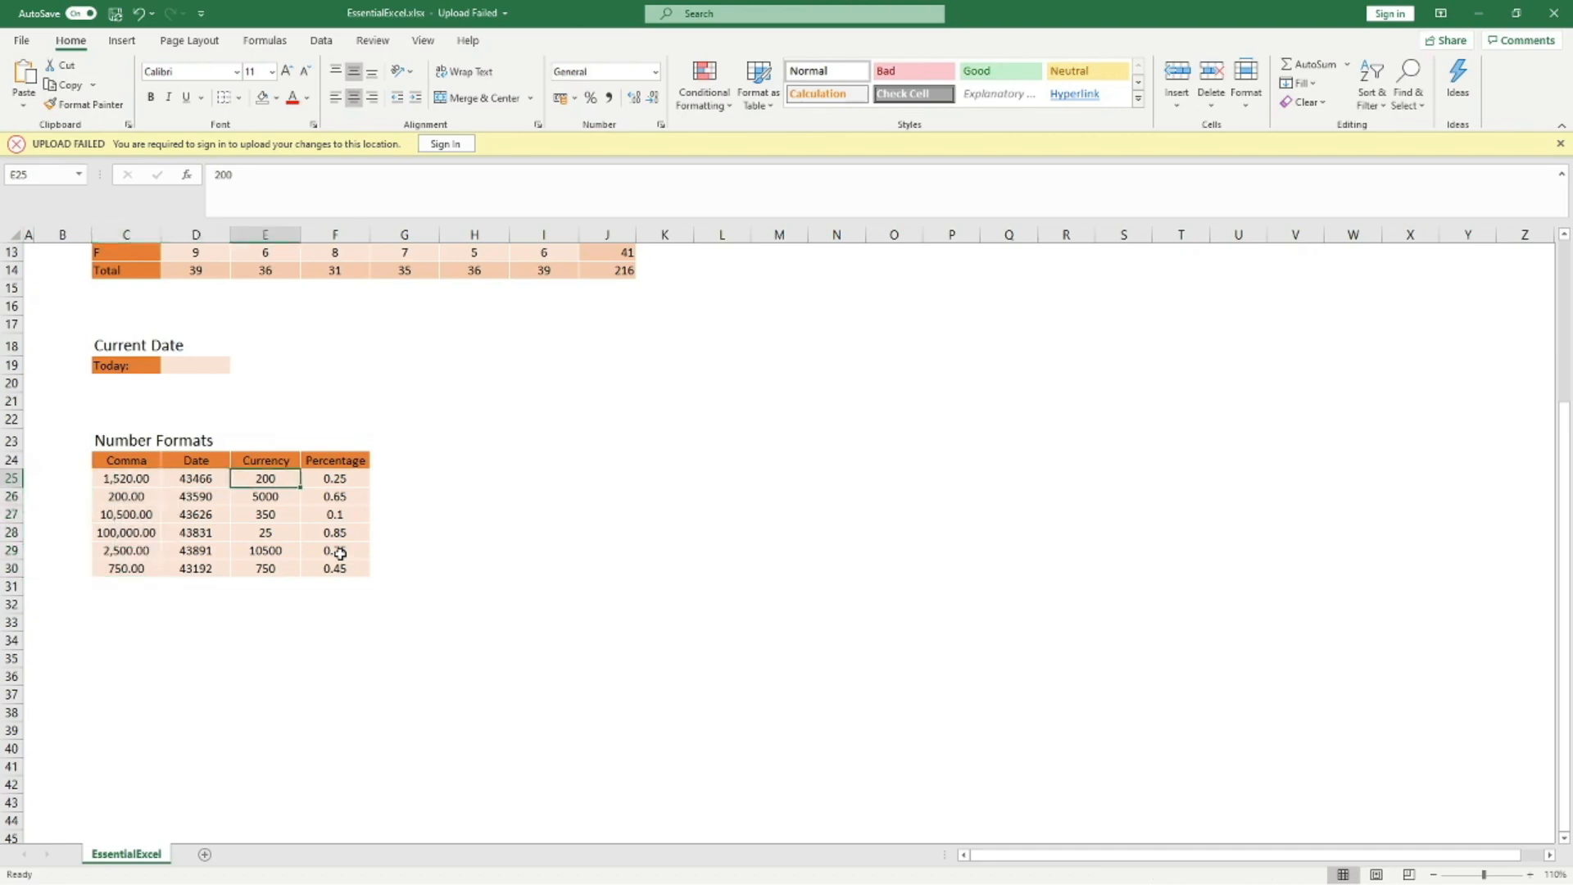
{"action": "key", "text": "ctrl+shift+Down"}
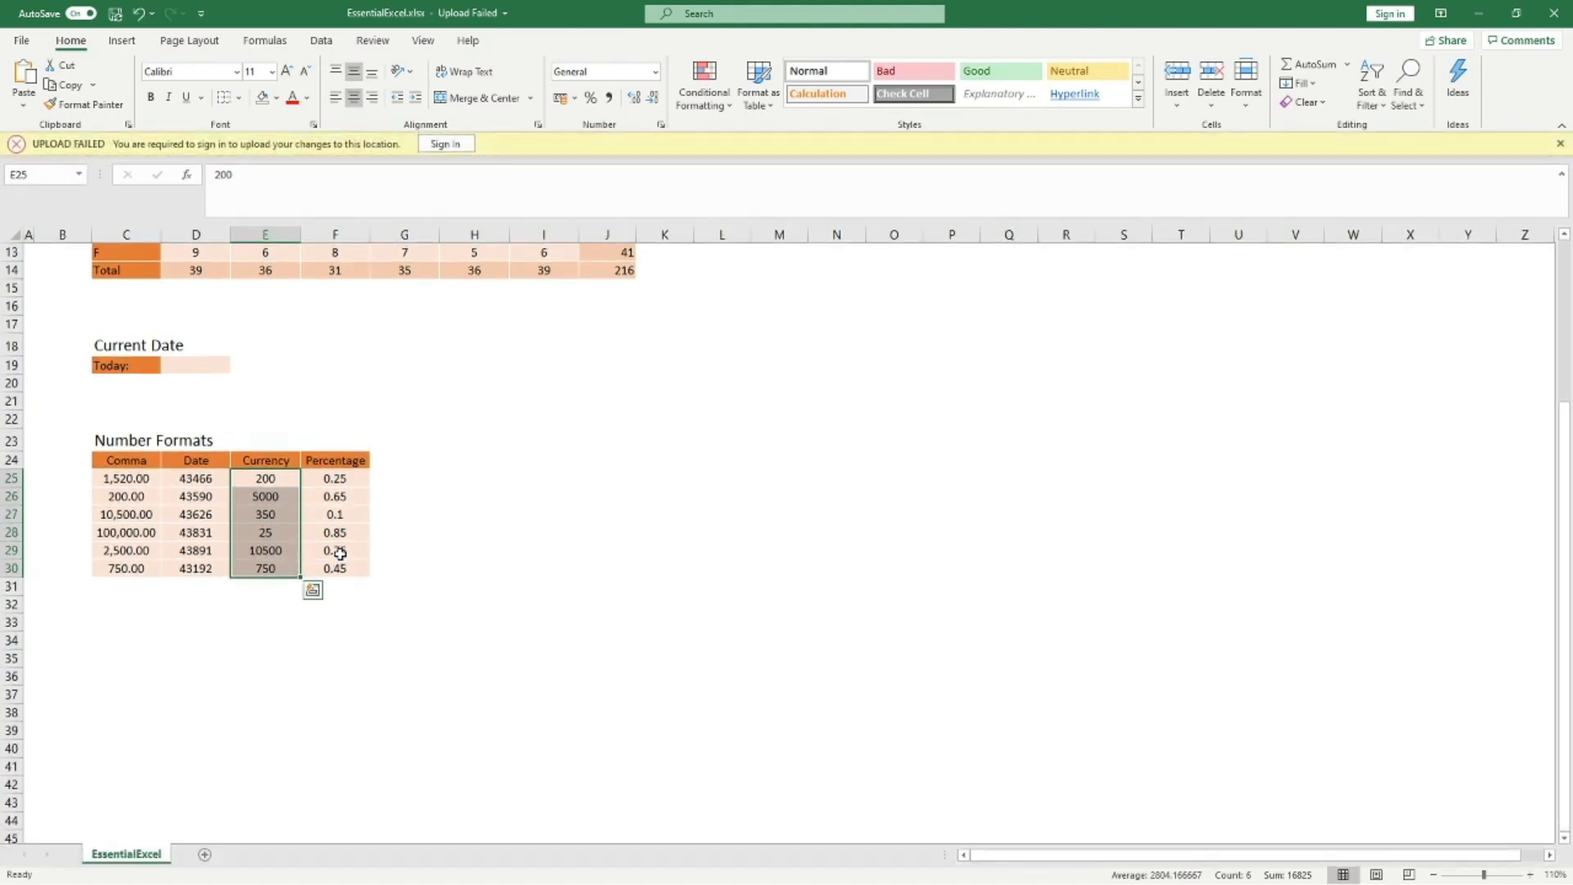
{"action": "key", "text": "ctrl+shift+4"}
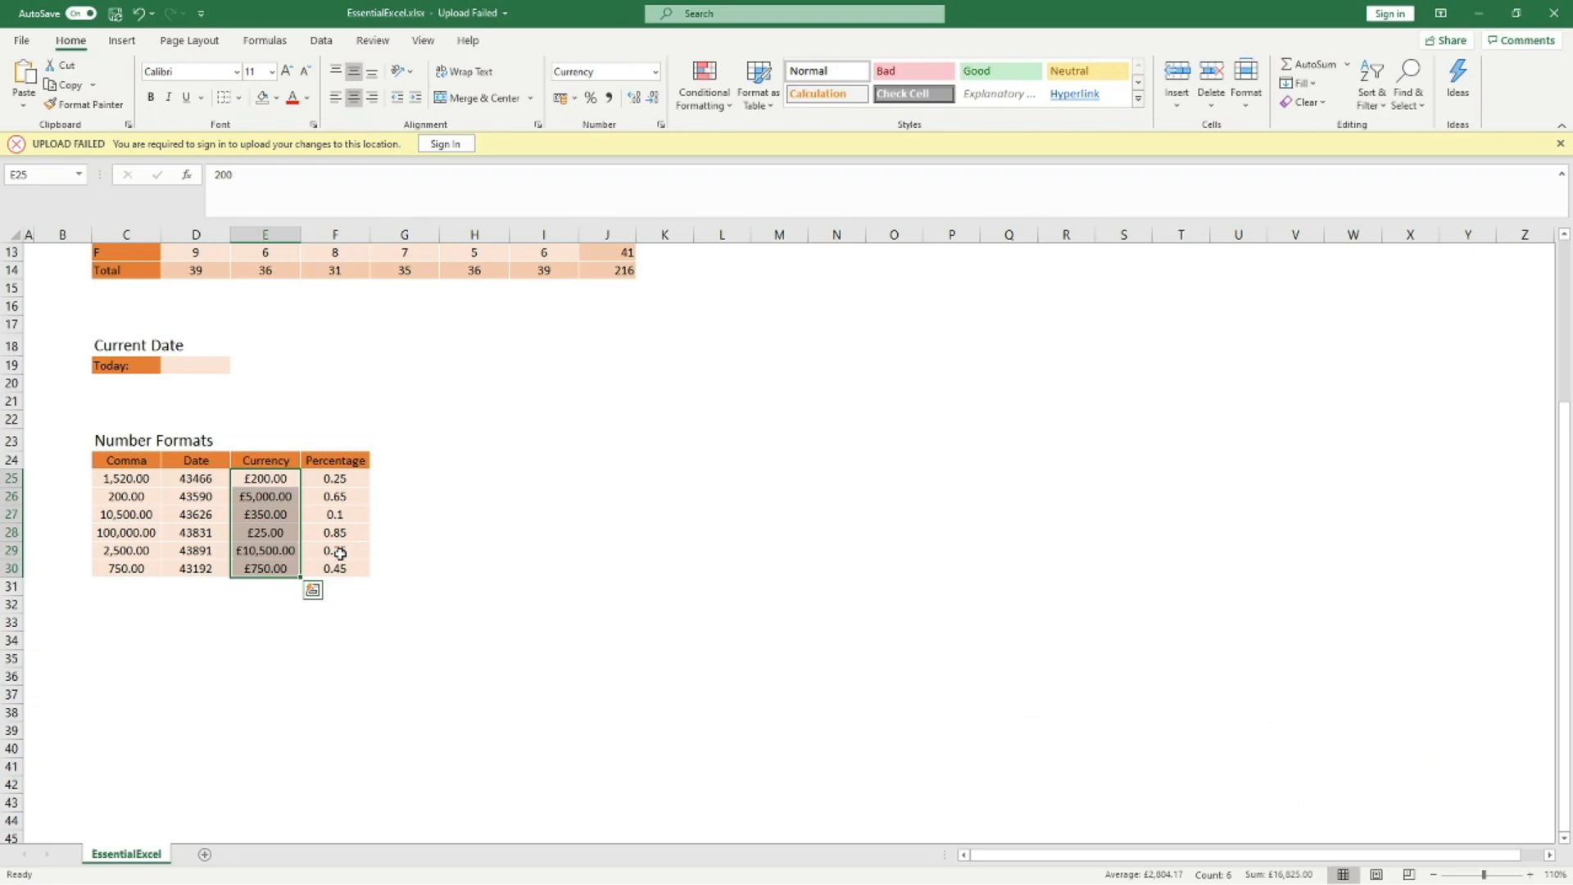
Step: Apply the Percentage format without decimals to the Percentage column values in F25:F30
{"action": "key", "text": "Right"}
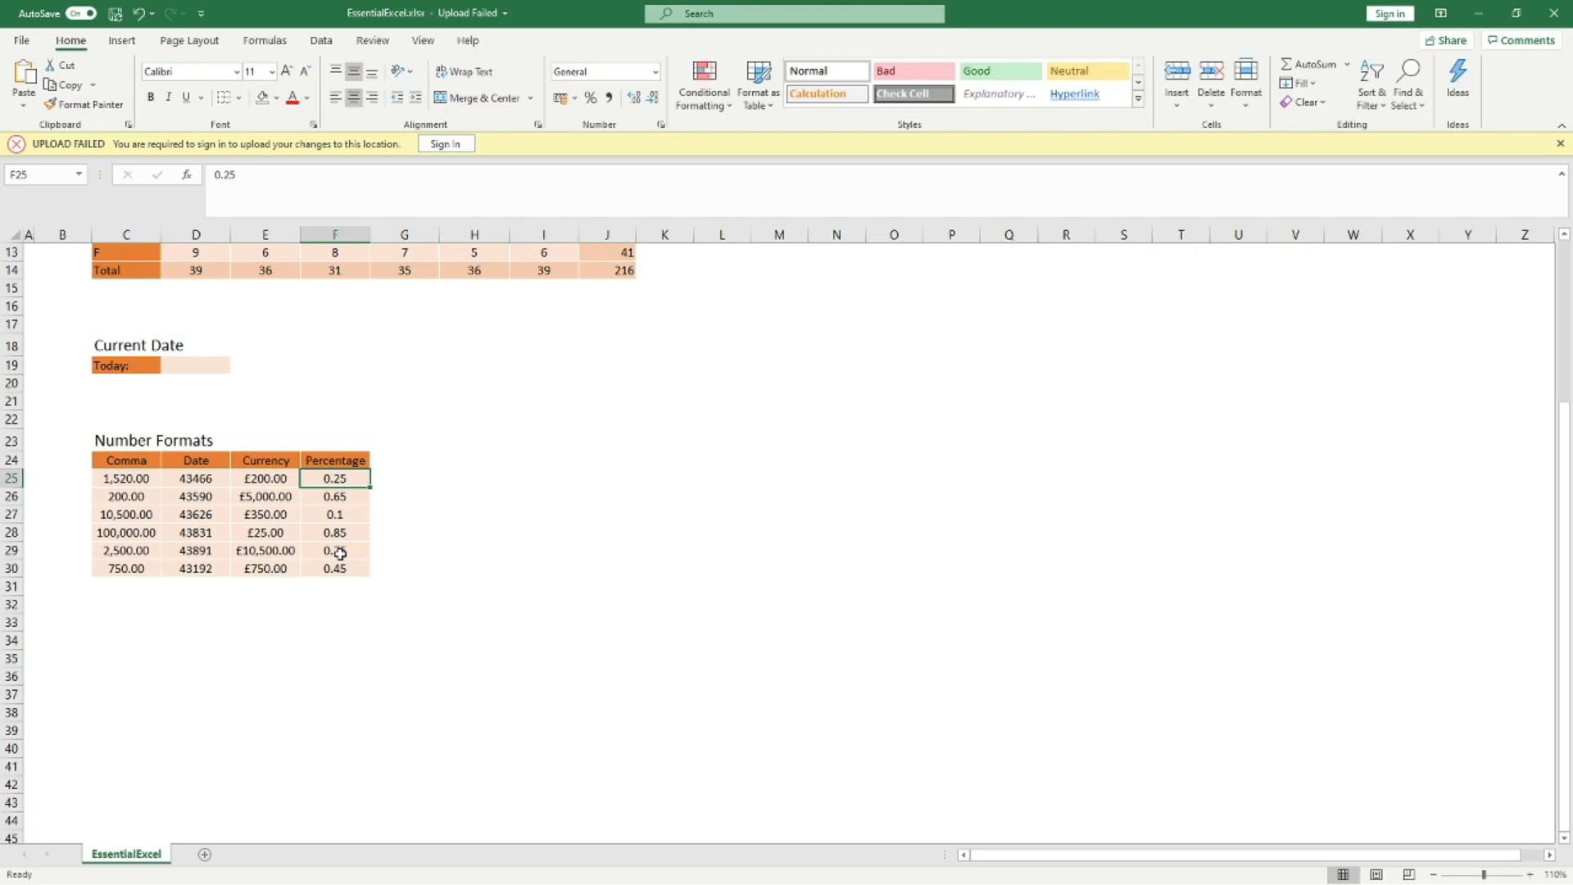
{"action": "key", "text": "ctrl+shift+Down"}
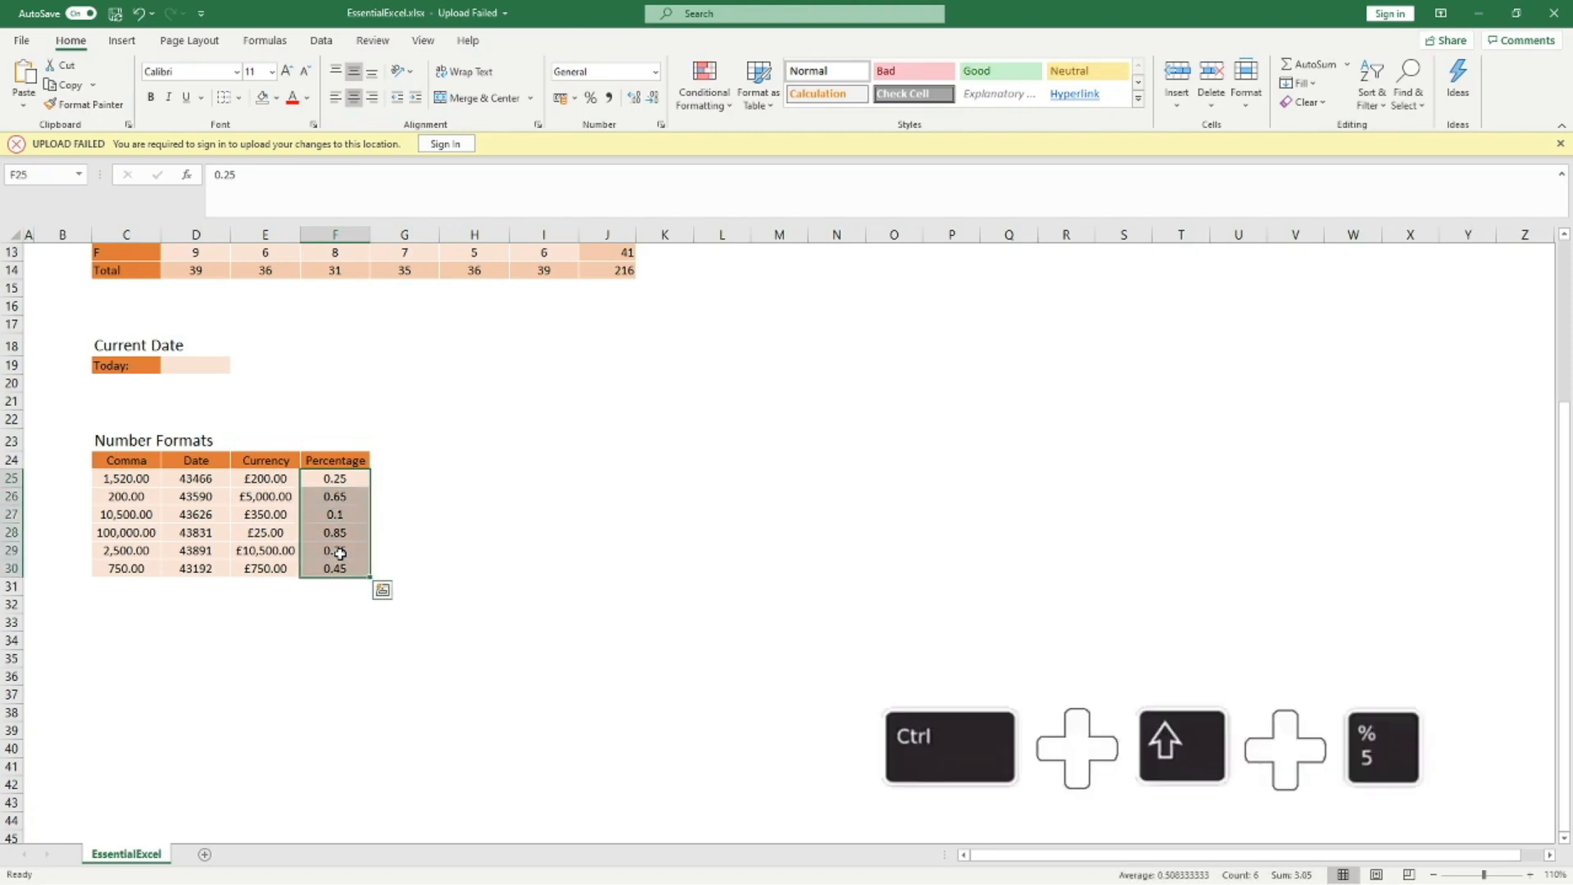
{"action": "key", "text": "ctrl+shift+percent"}
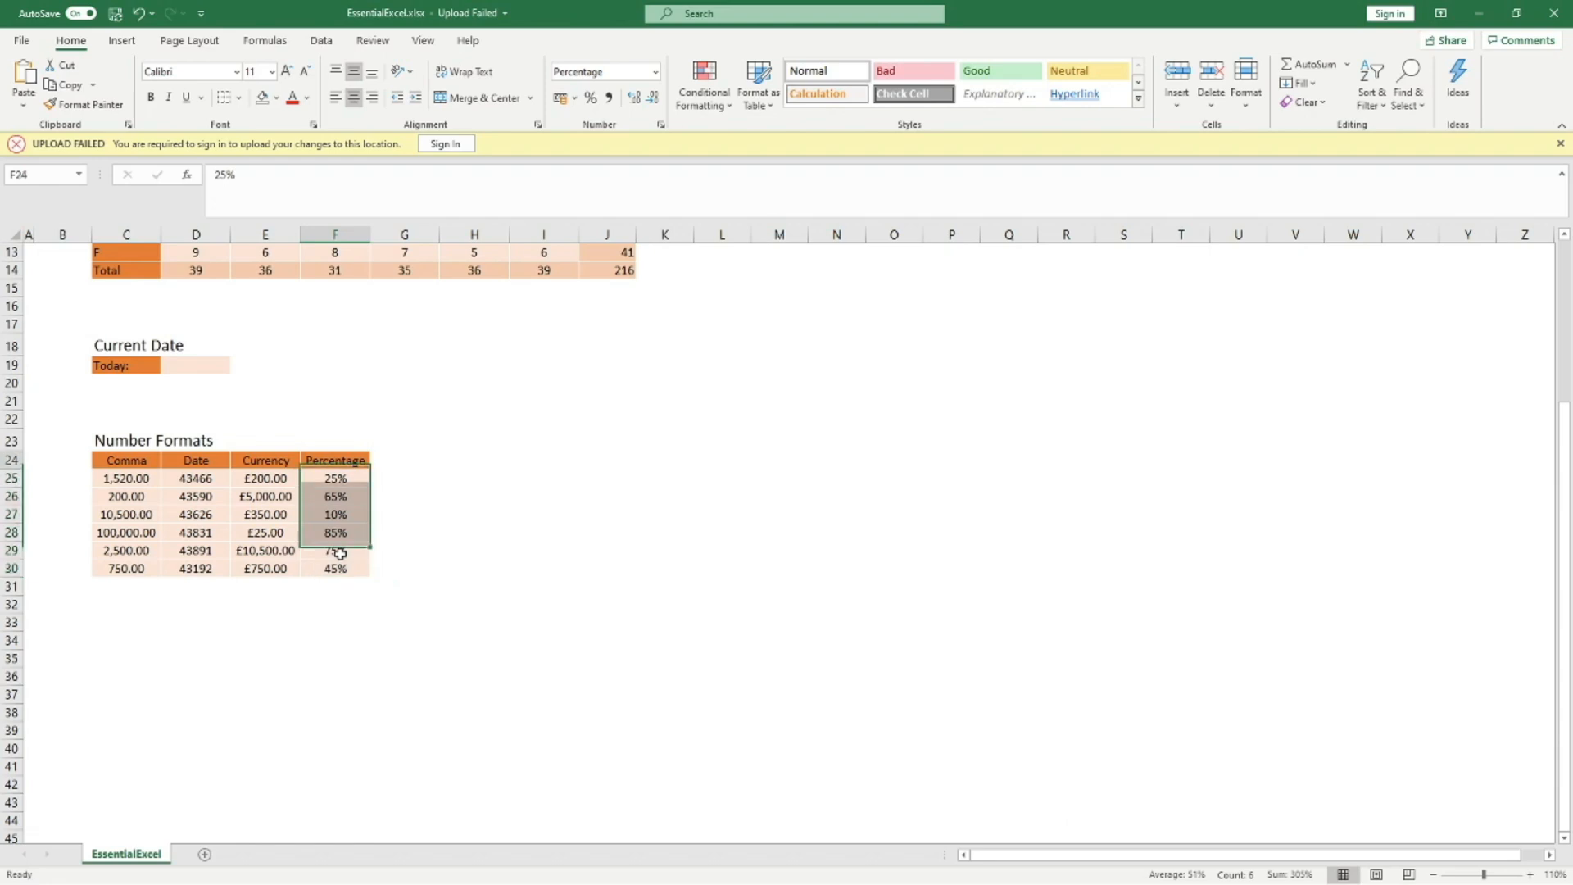
Step: Format the Date column values in D25:D30 as day-month-year dates such as 01-Jan-19, and dismiss the quick analysis options
{"action": "key", "text": "Left"}
{"action": "key", "text": "Left"}
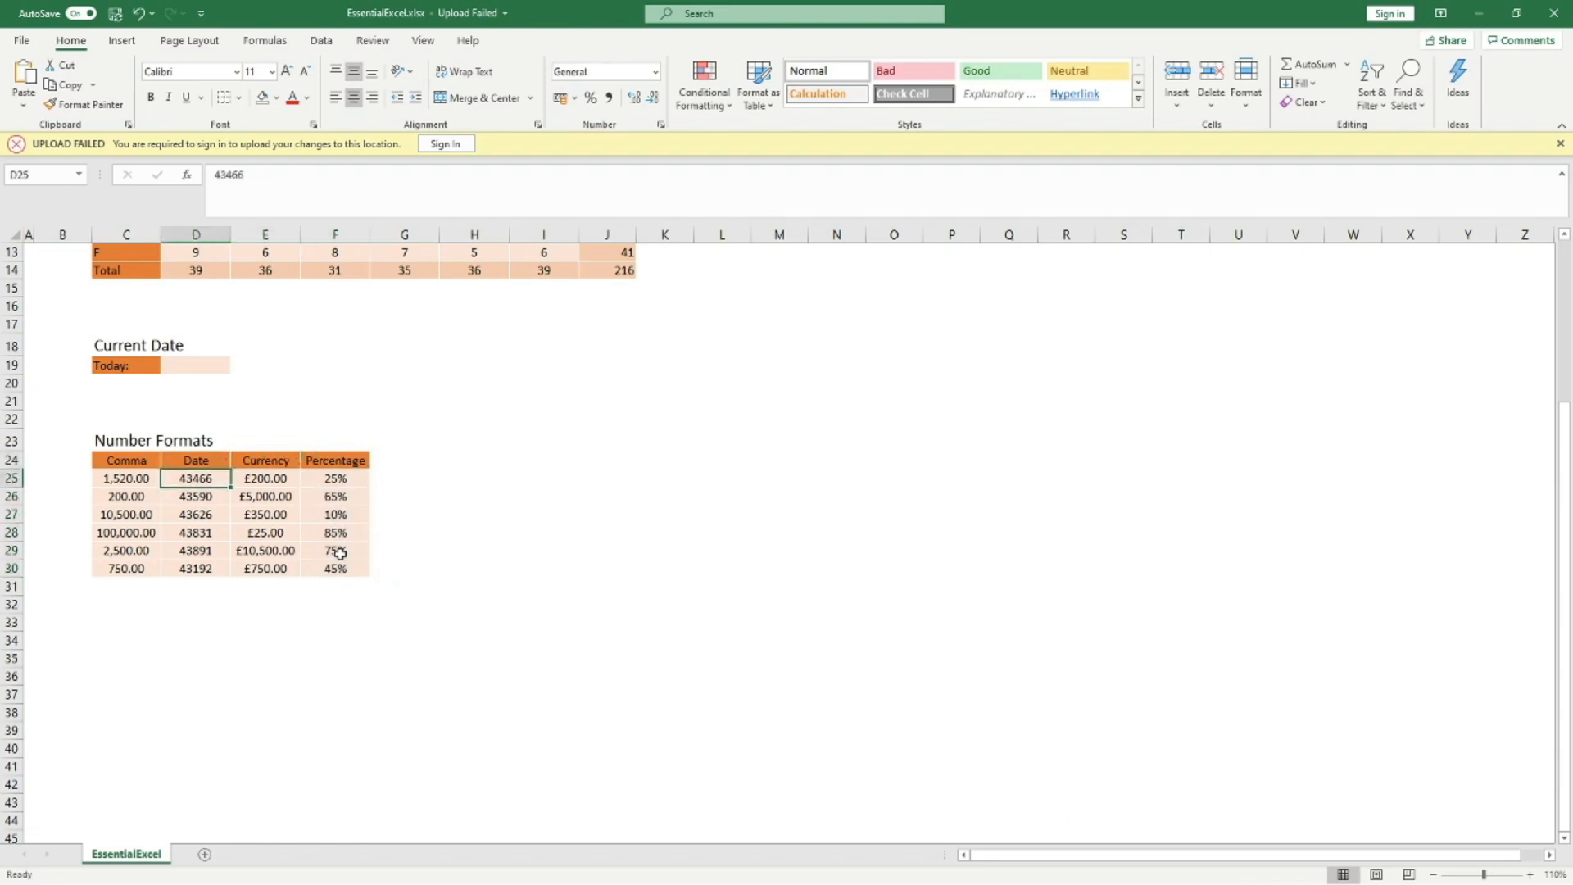
{"action": "key", "text": "ctrl+shift+Down"}
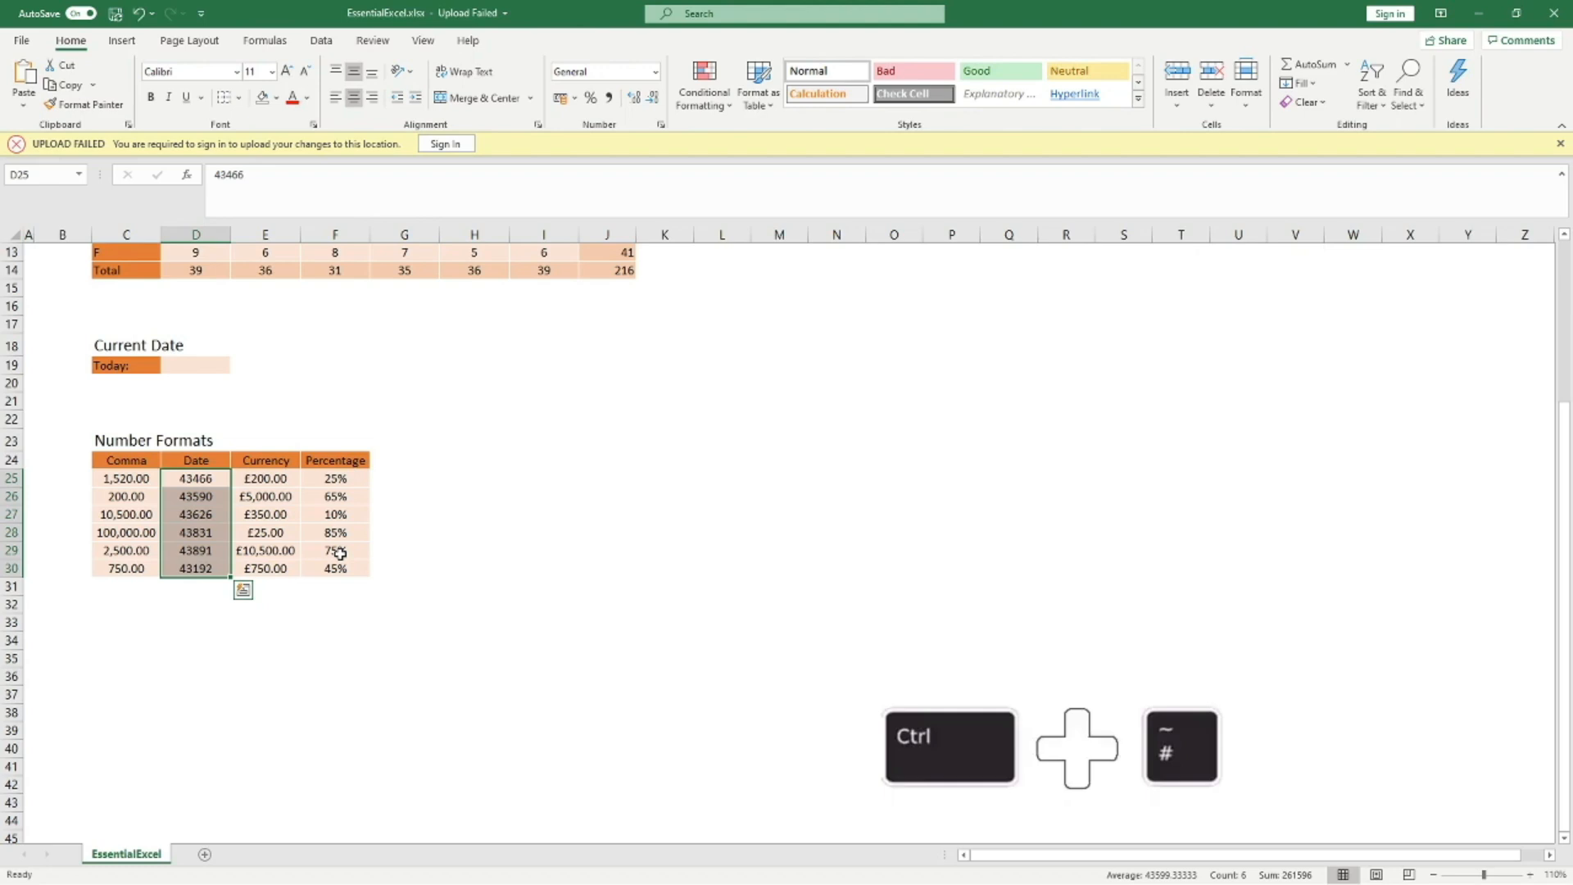
{"action": "key", "text": "ctrl+numbersign"}
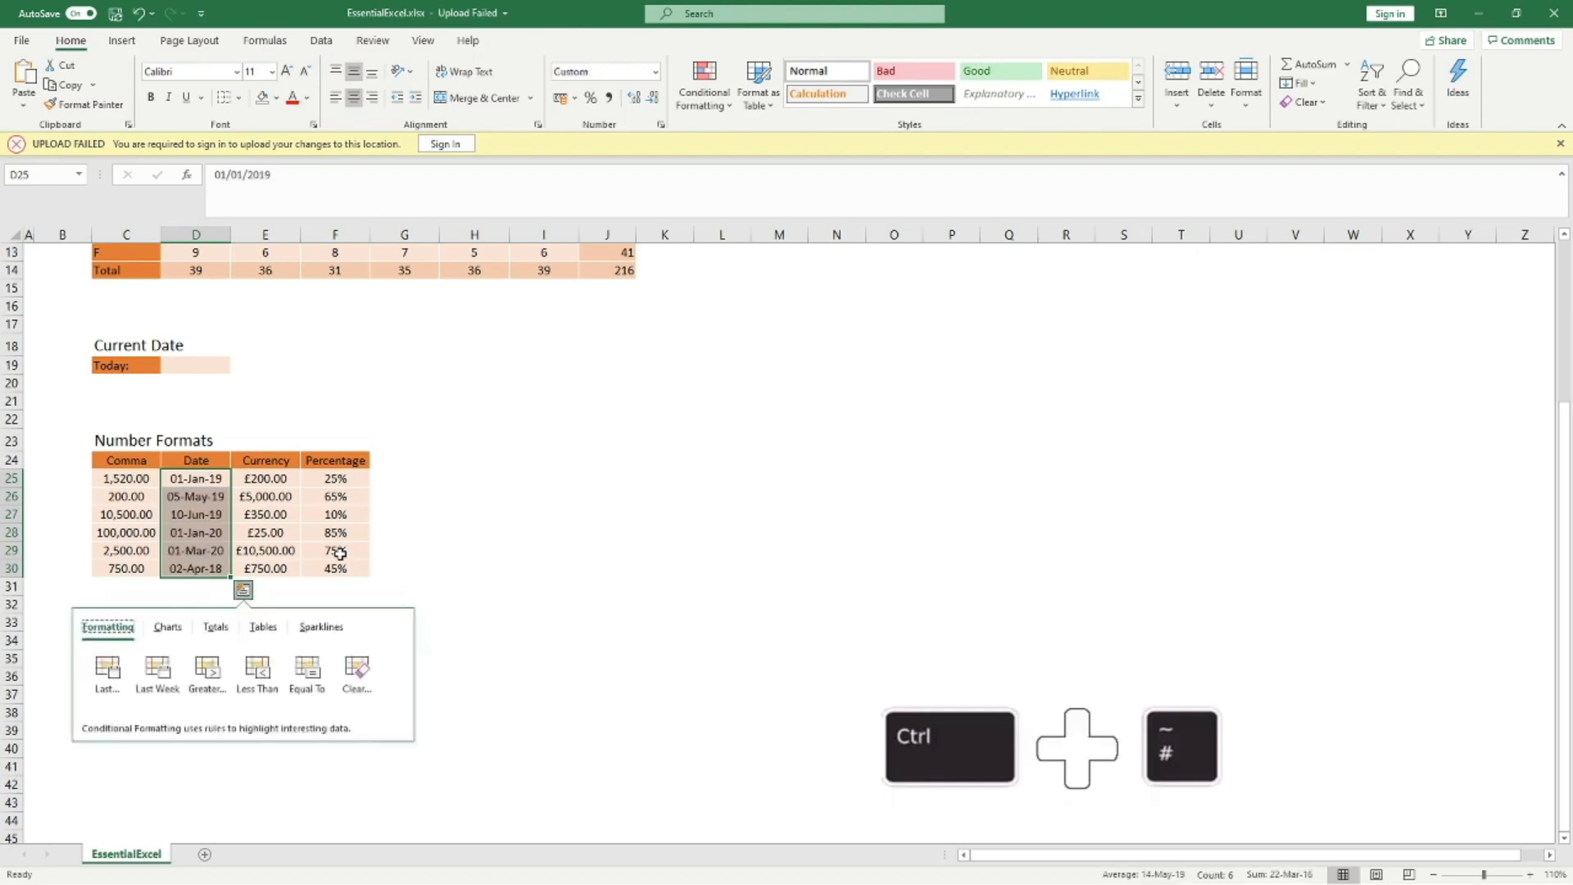
{"action": "left_click", "coordinate": [475, 522]}
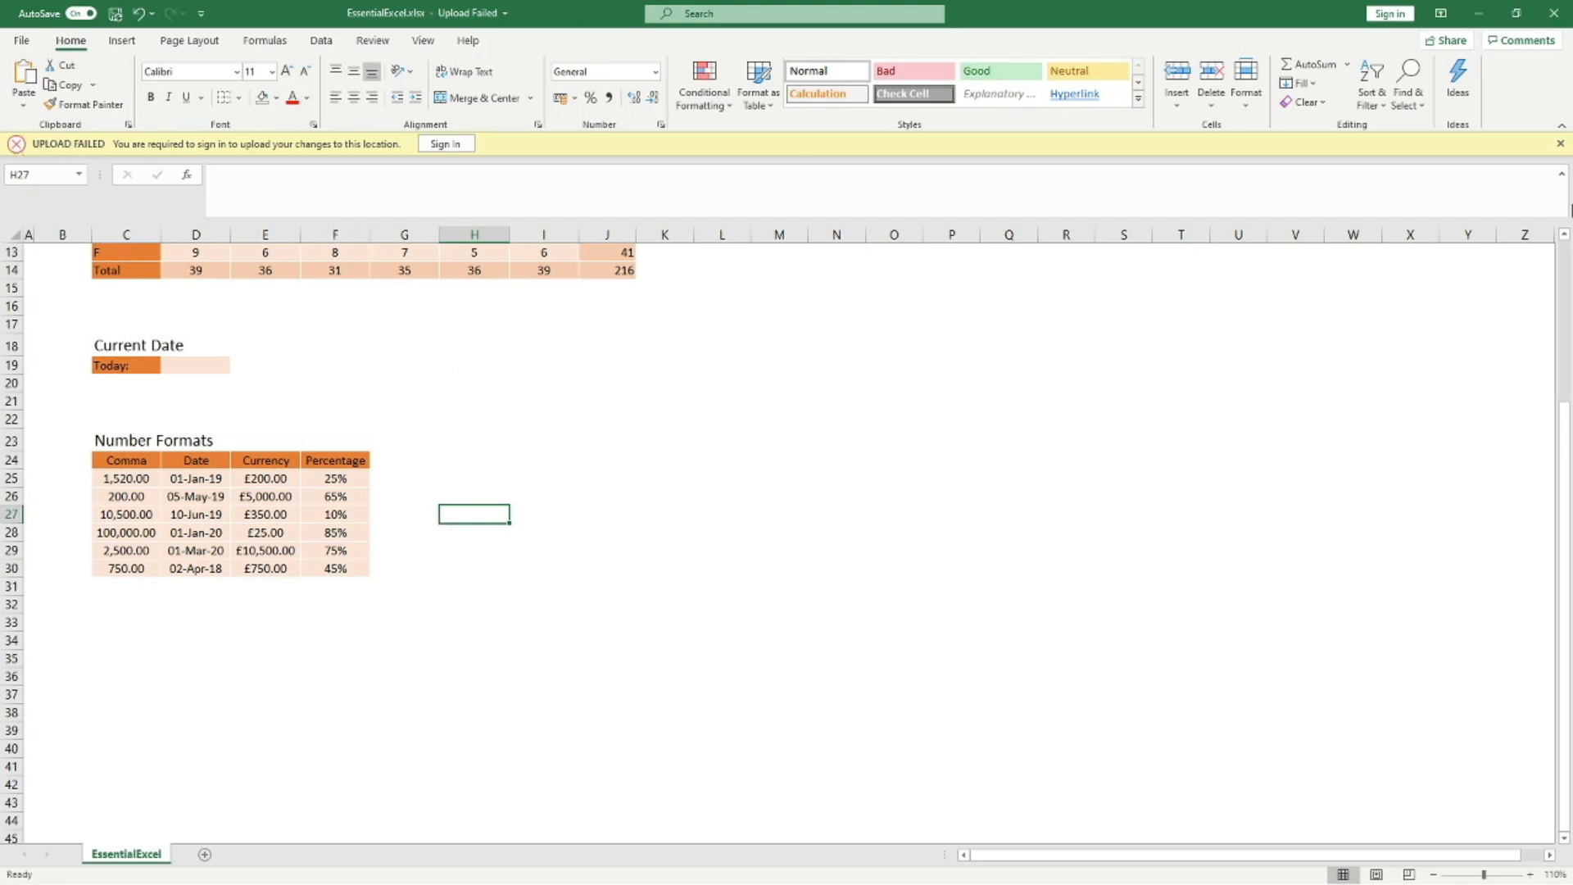
Step: Dismiss the upload-failed message bar above the sheet and select the empty cell I28
{"action": "left_click", "coordinate": [1560, 143]}
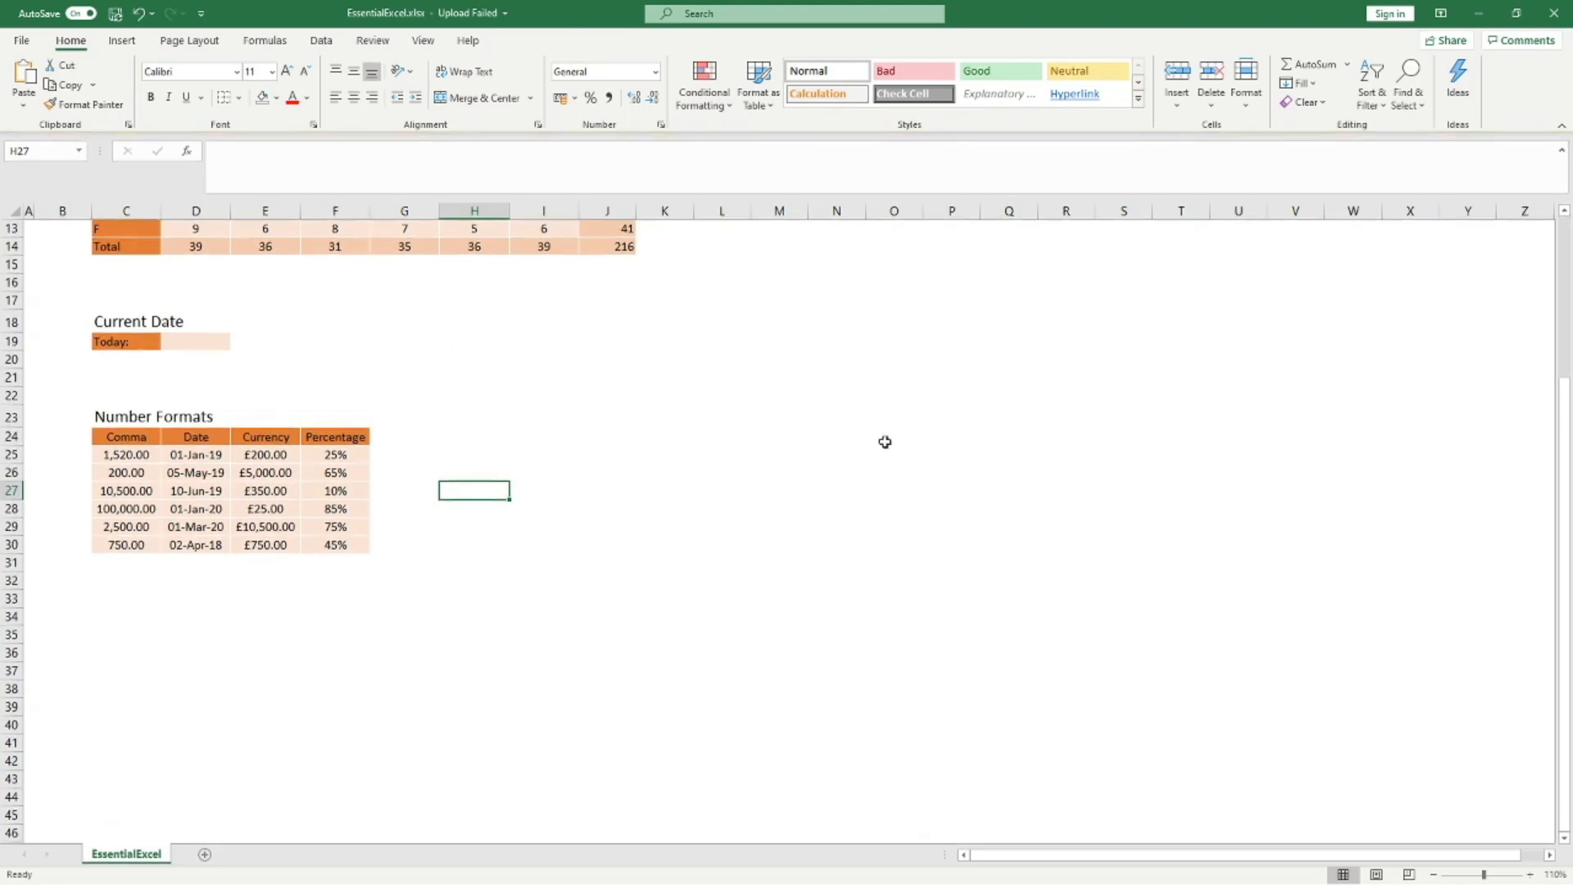
{"action": "left_click", "coordinate": [639, 490]}
{"action": "scroll", "coordinate": [639, 489], "scroll_direction": "up", "scroll_amount": 4}
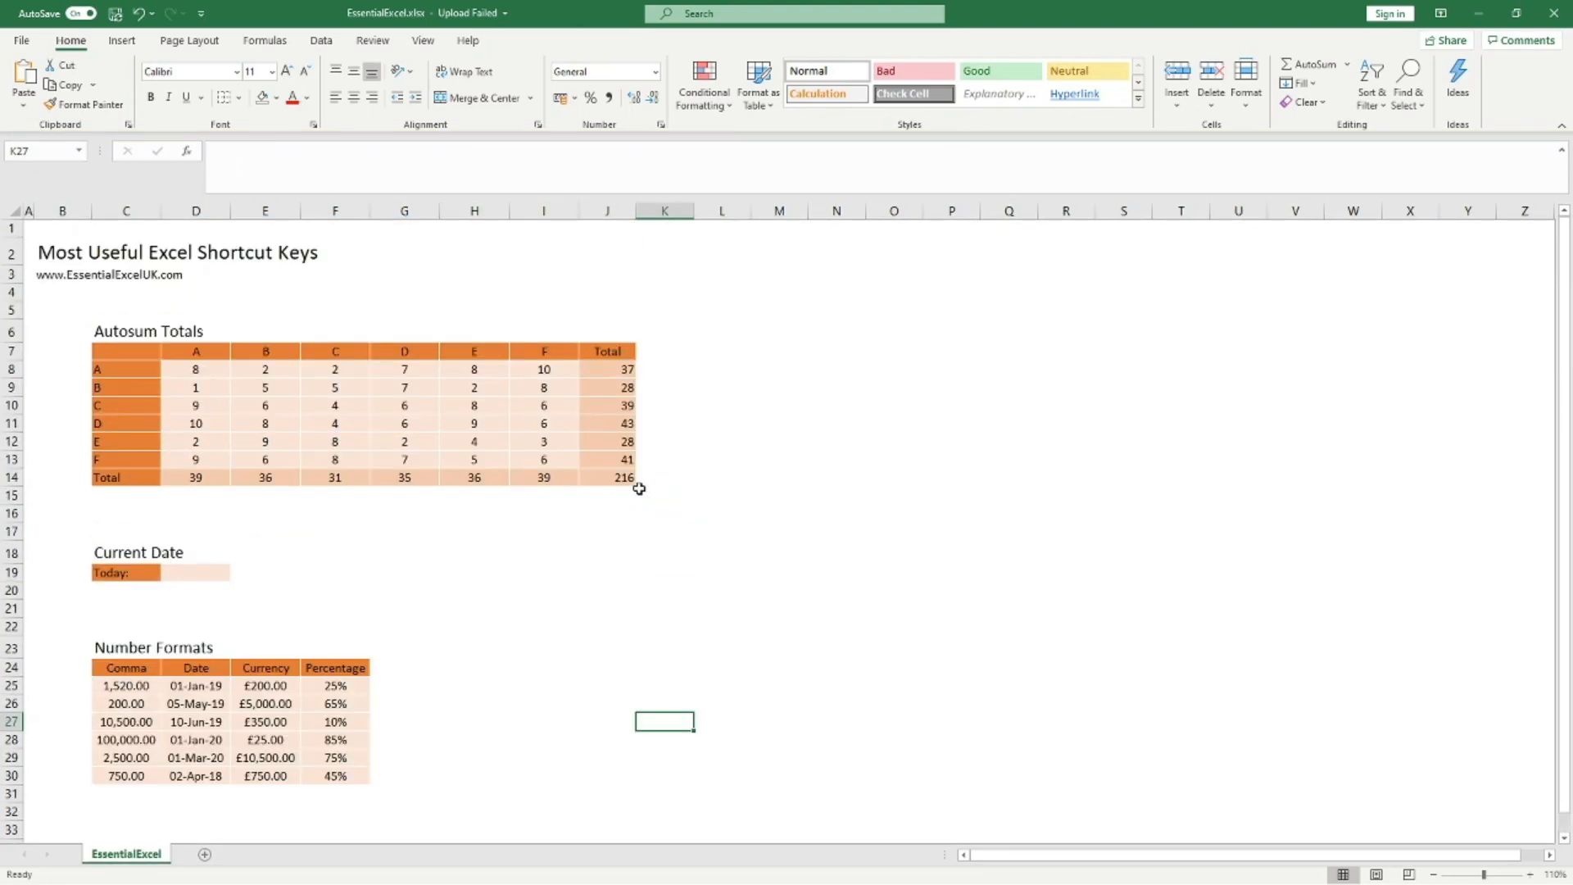
{"action": "left_click", "coordinate": [534, 733]}
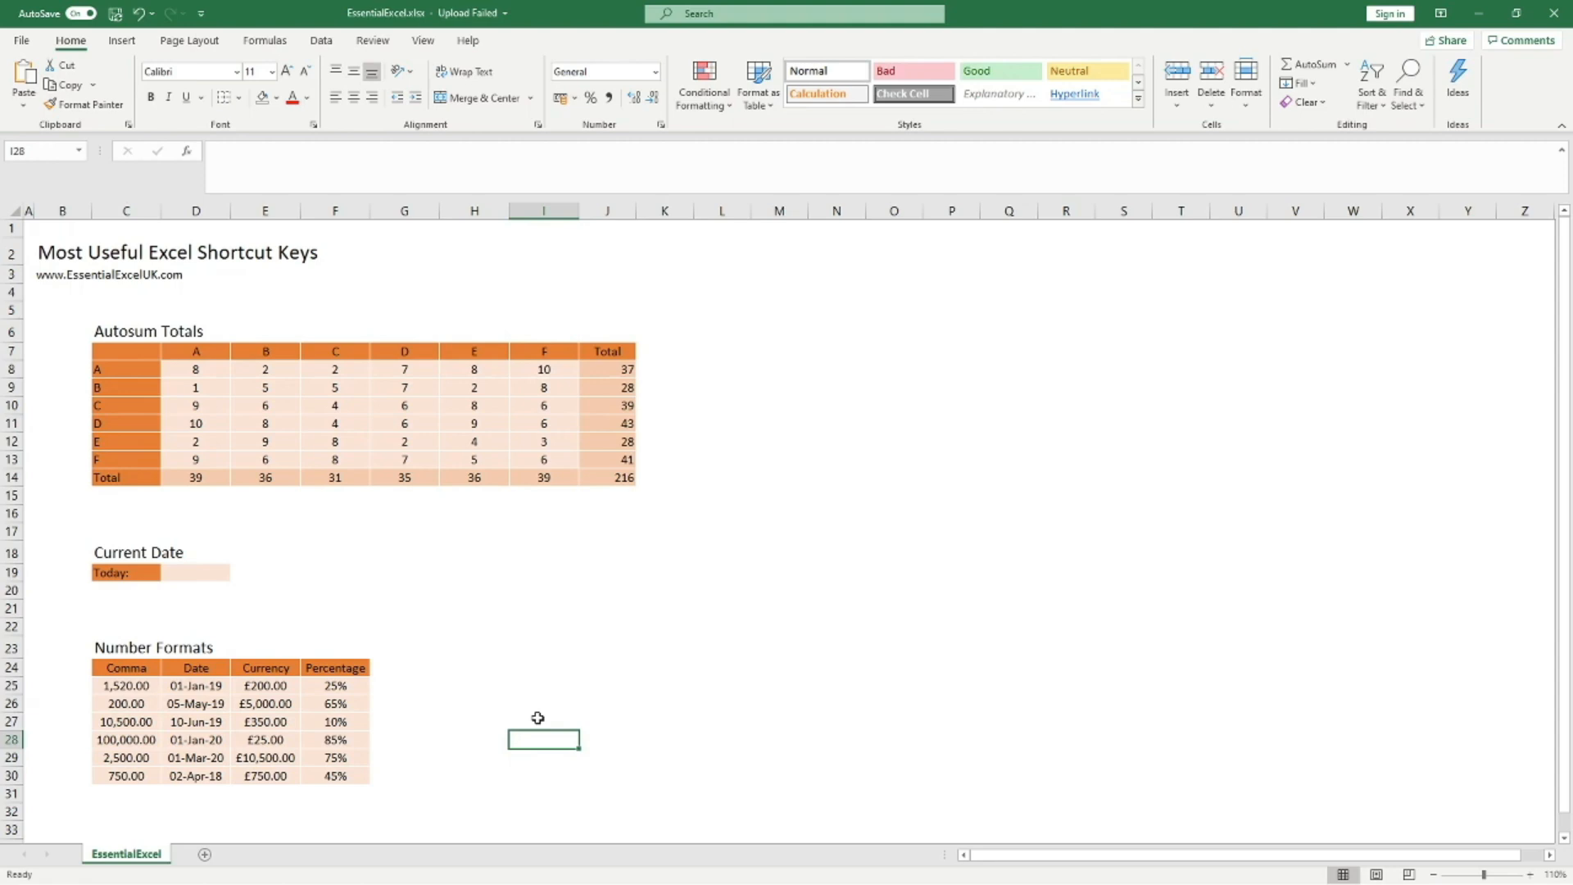
Step: Go far down the sheet to the empty cell S152 and jump straight back to cell A1
{"action": "scroll", "coordinate": [418, 740], "scroll_direction": "down", "scroll_amount": 14}
{"action": "scroll", "coordinate": [1215, 860], "scroll_direction": "right", "scroll_amount": 1}
{"action": "scroll", "coordinate": [1261, 685], "scroll_direction": "down", "scroll_amount": 20}
{"action": "left_click", "coordinate": [1125, 737]}
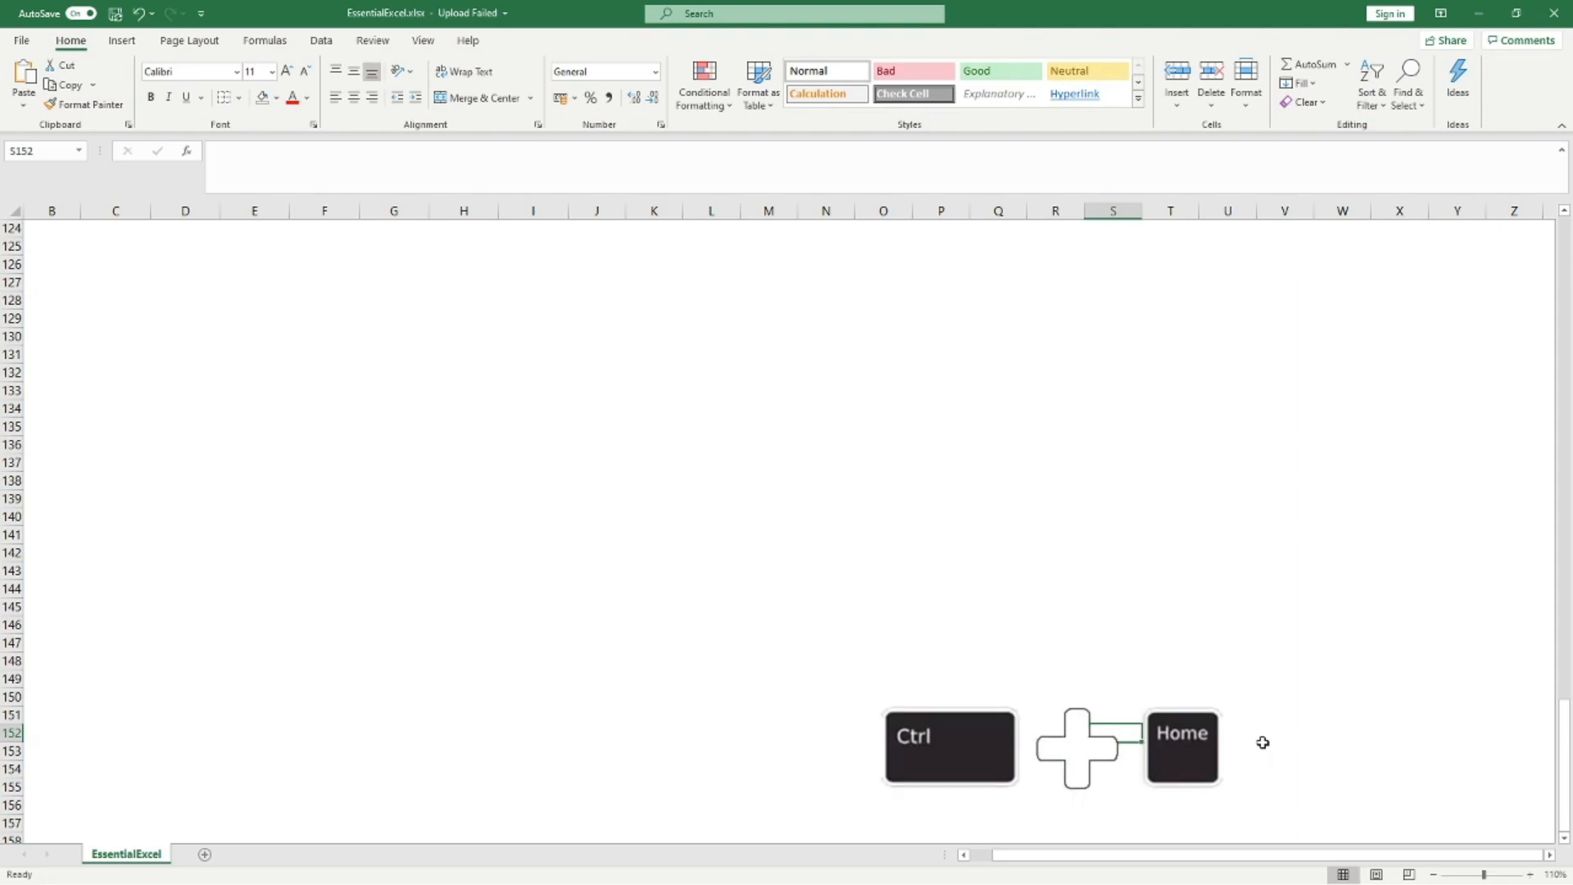
{"action": "key", "text": "ctrl+Home"}
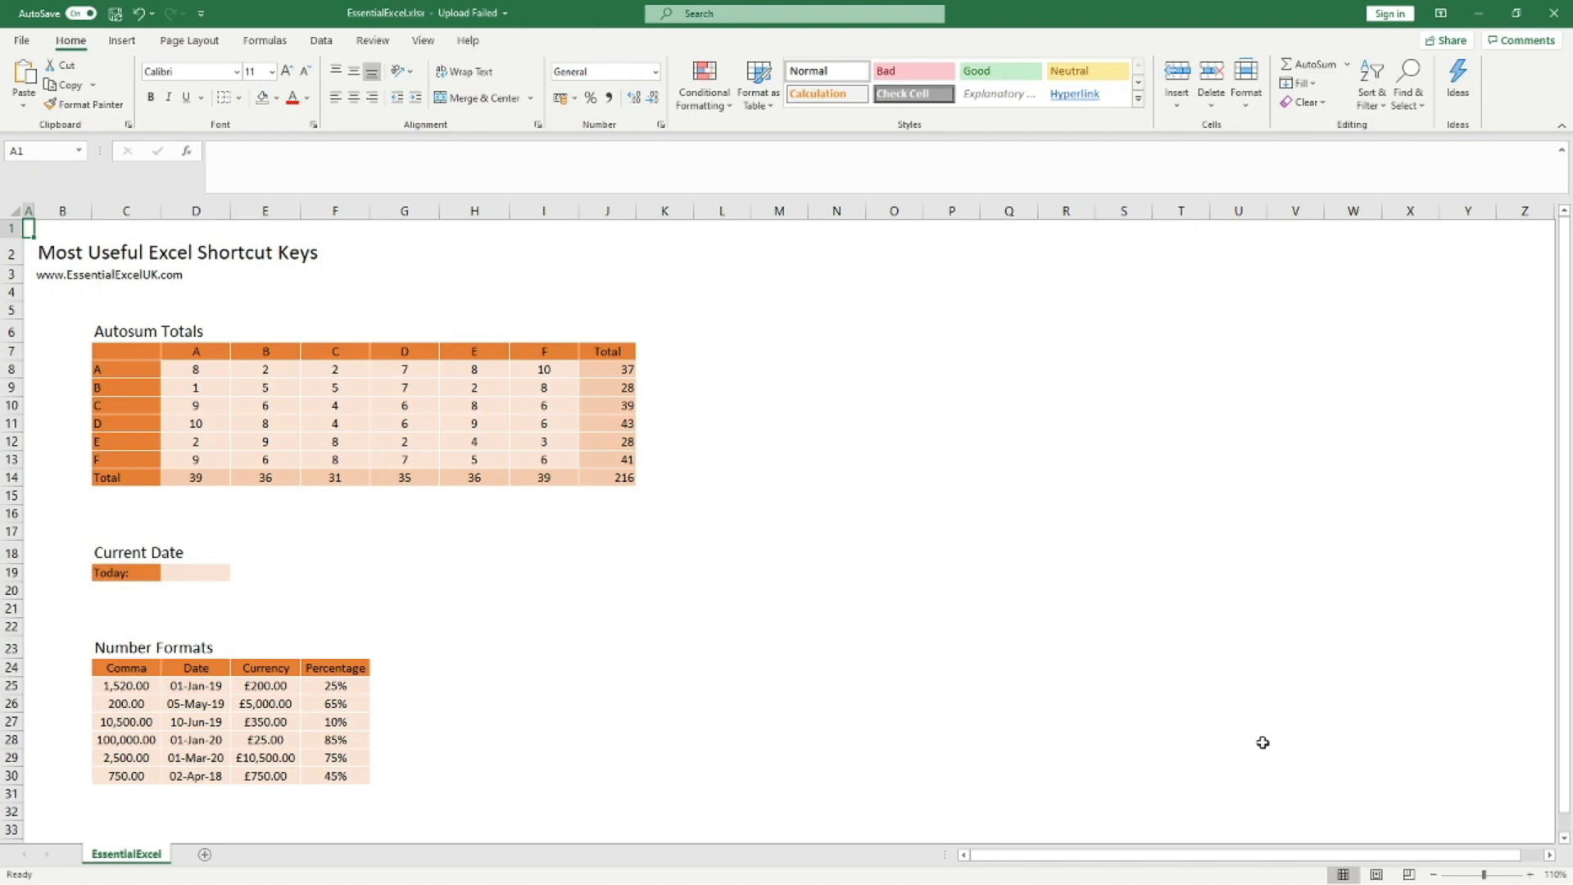
{"action": "left_click", "coordinate": [392, 588]}
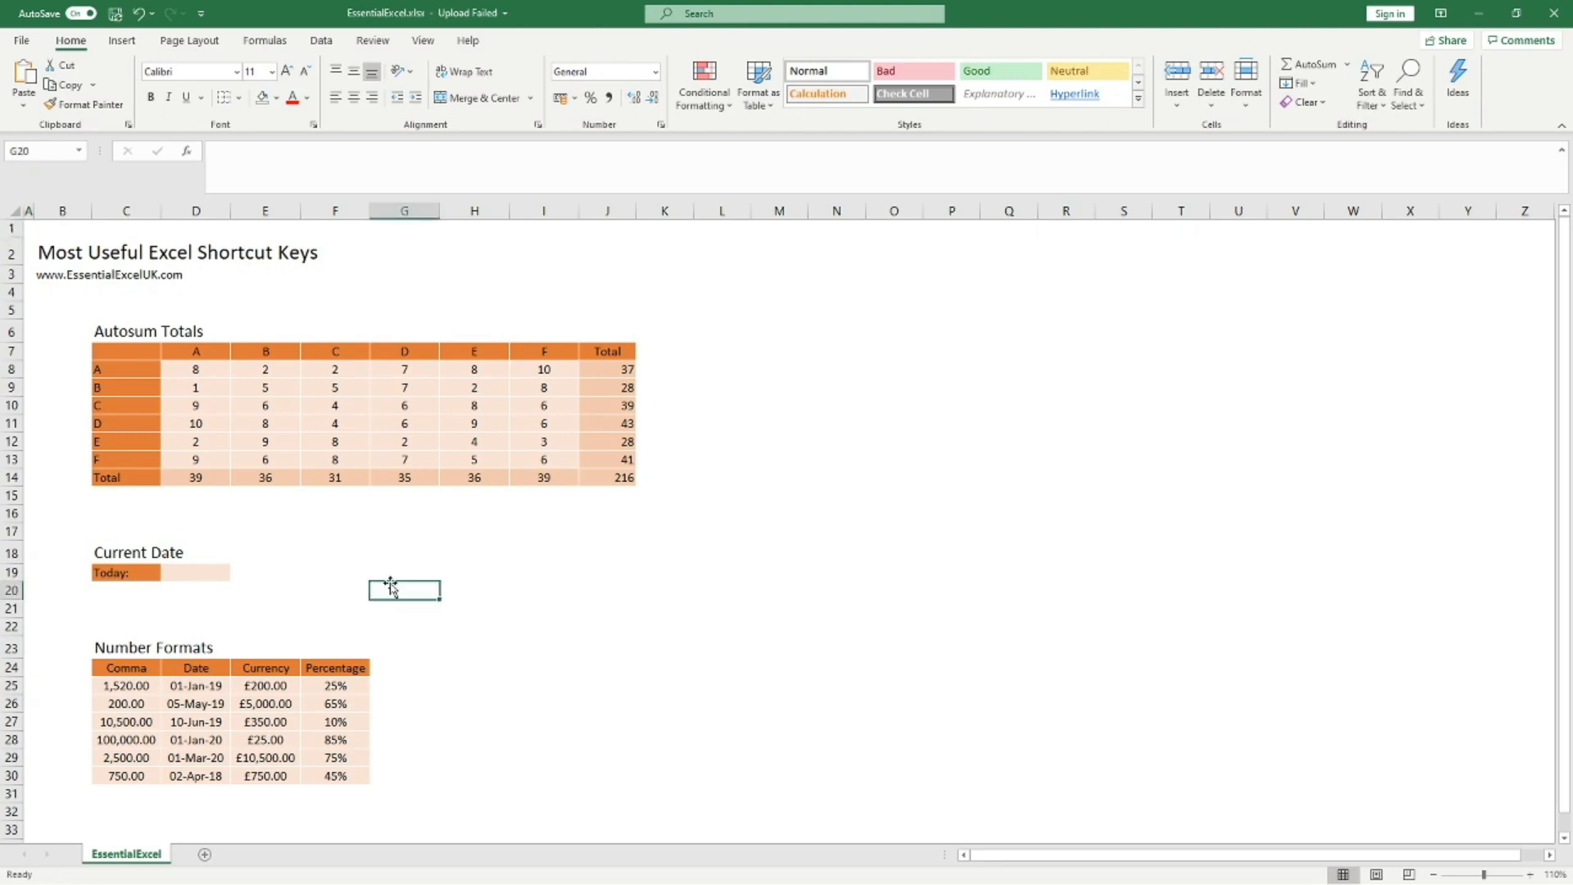